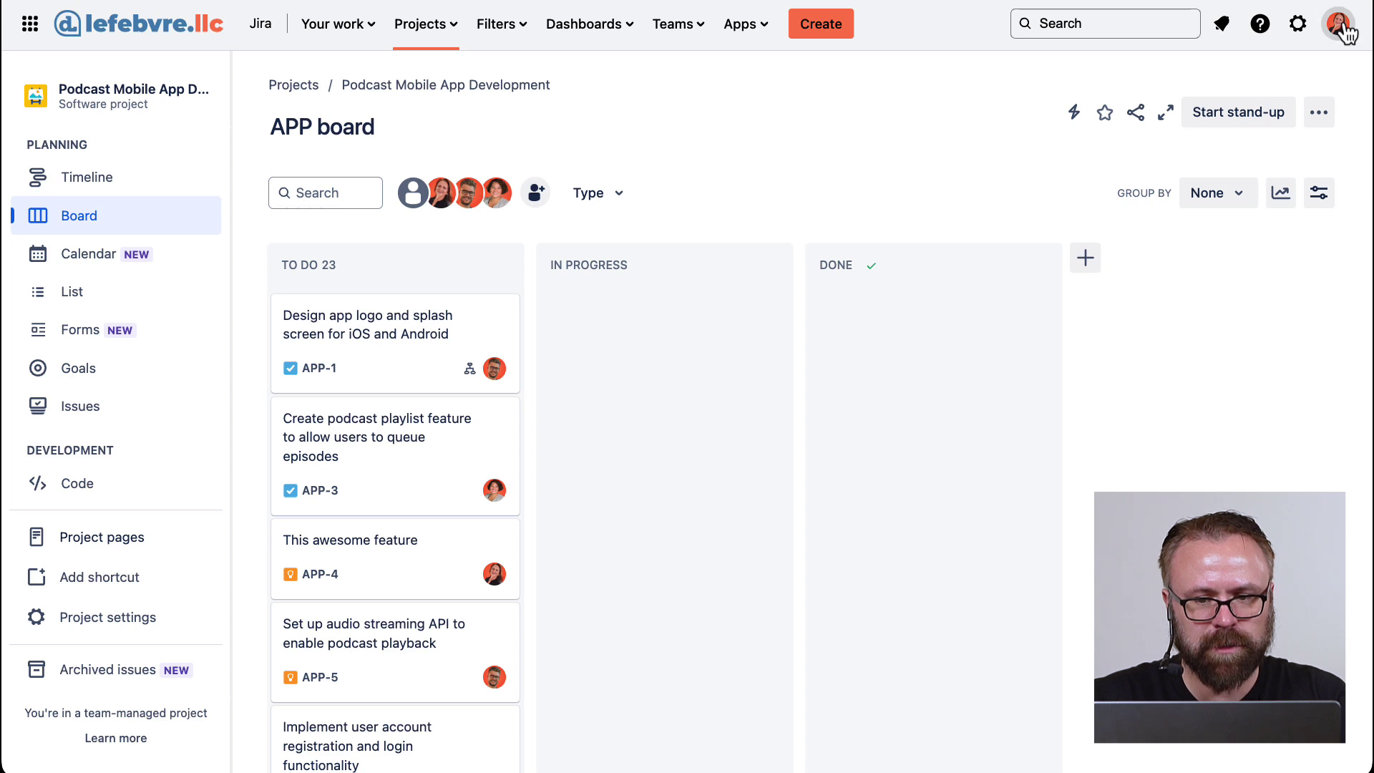
Step: Filter the board by APP-4's assignee, add APP-1's assignee to the filter, and remove both assignee filters
click(442, 207)
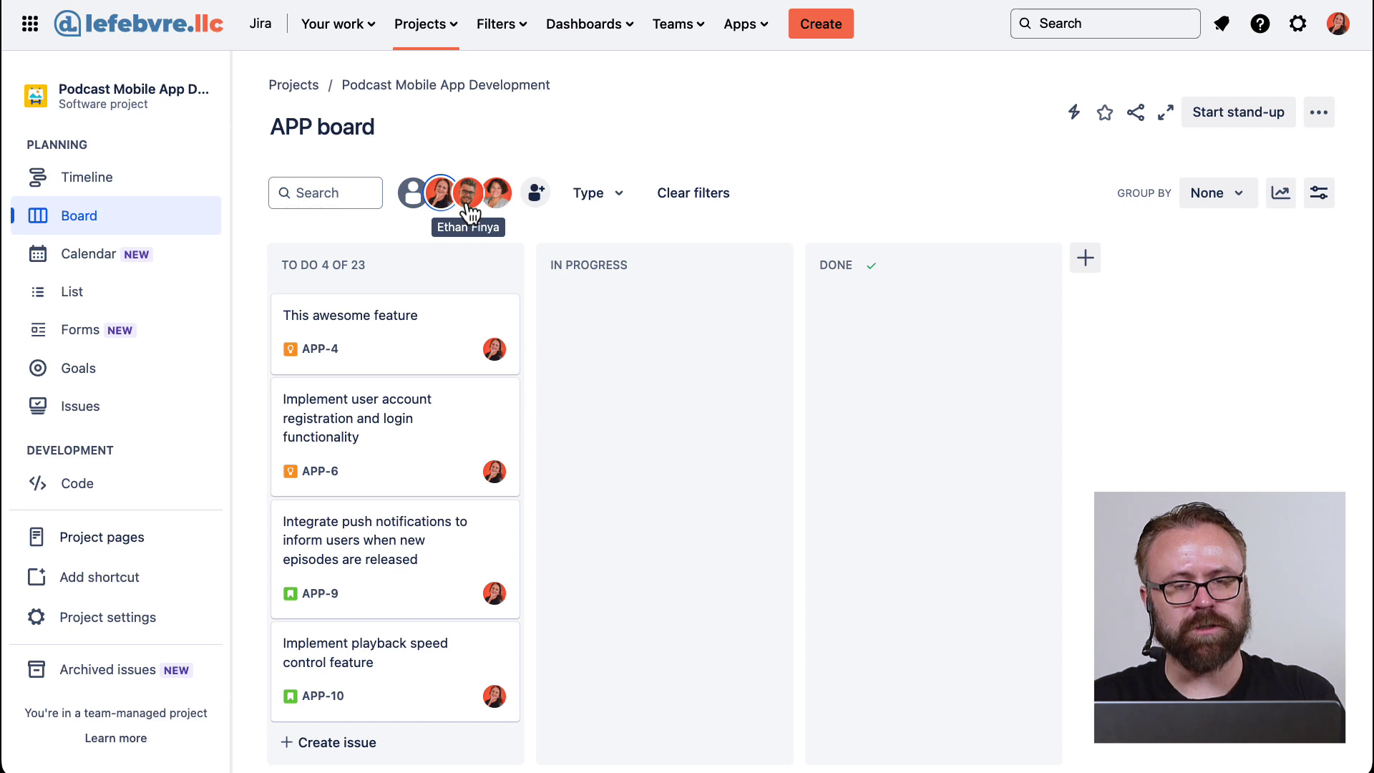
click(468, 204)
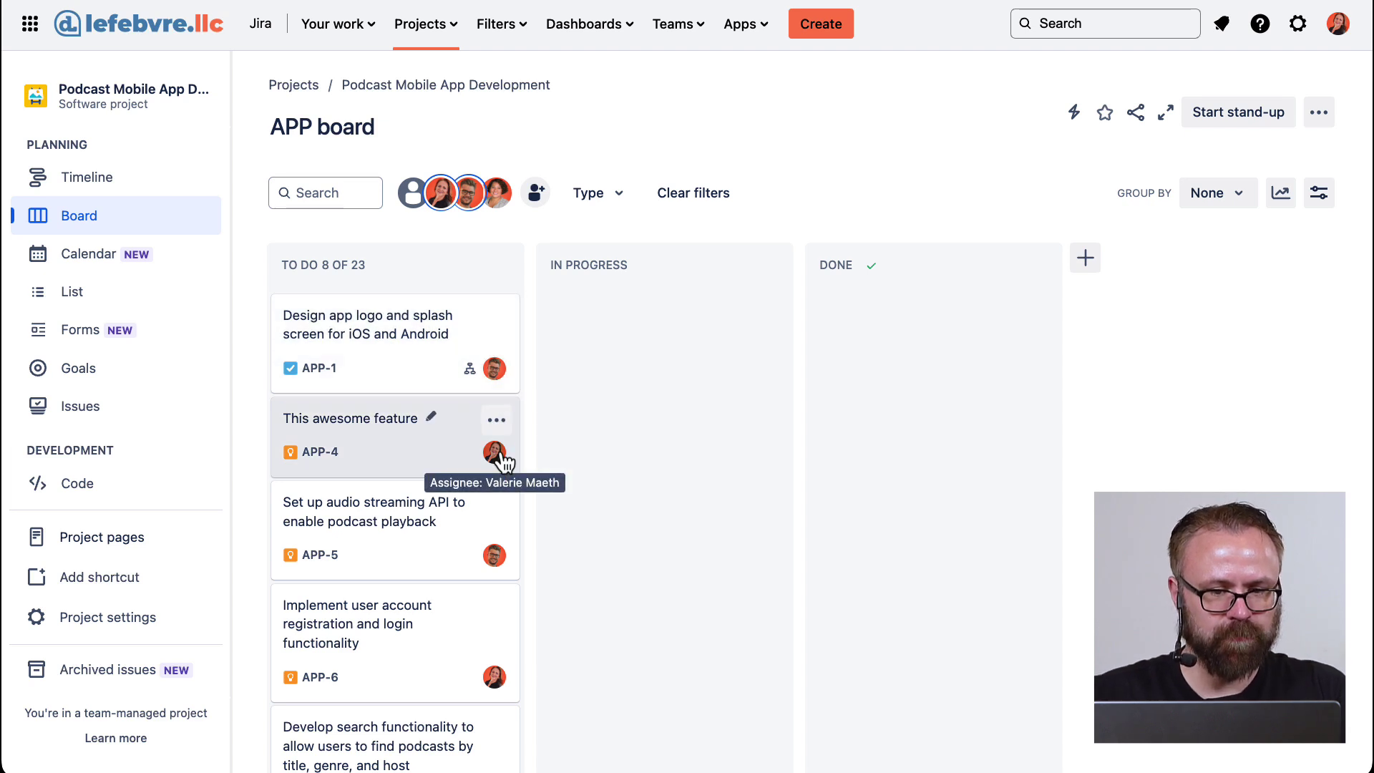
click(469, 196)
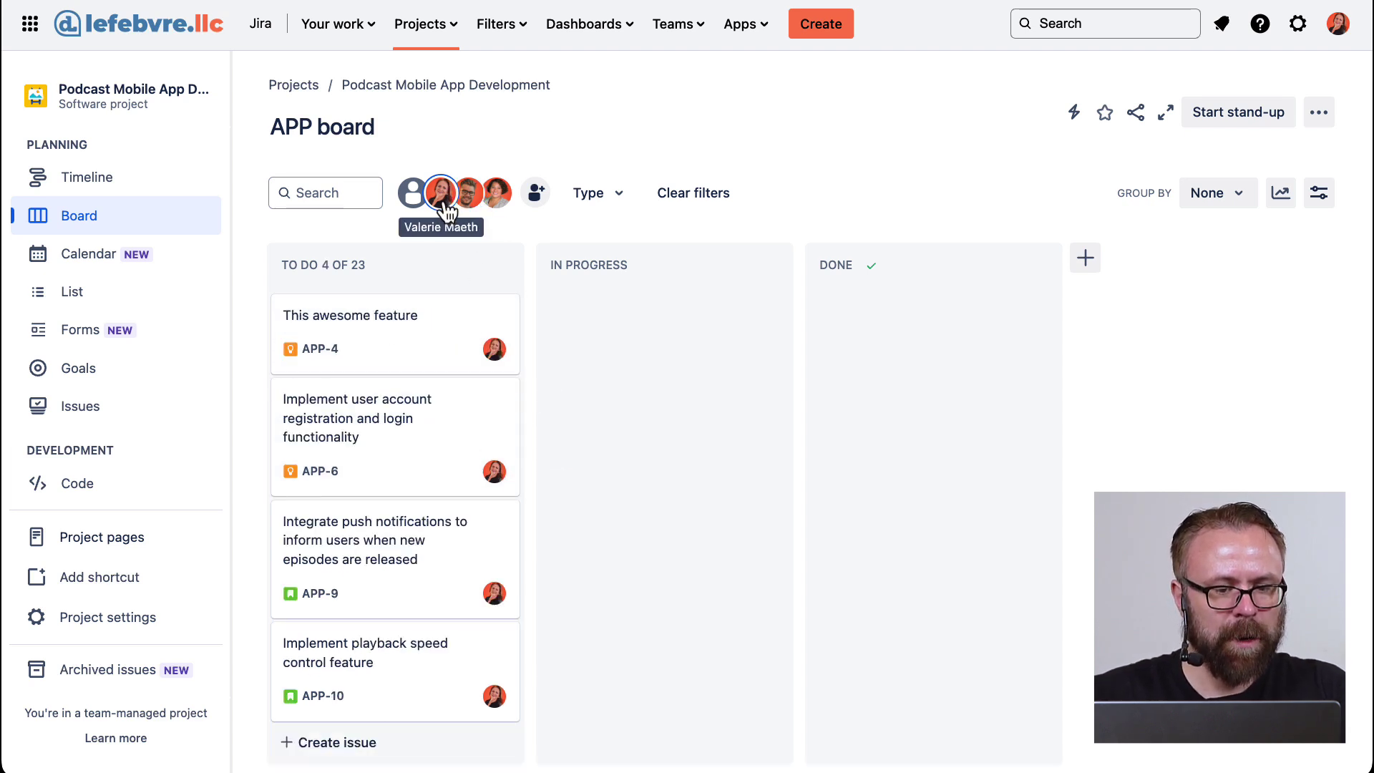
click(445, 208)
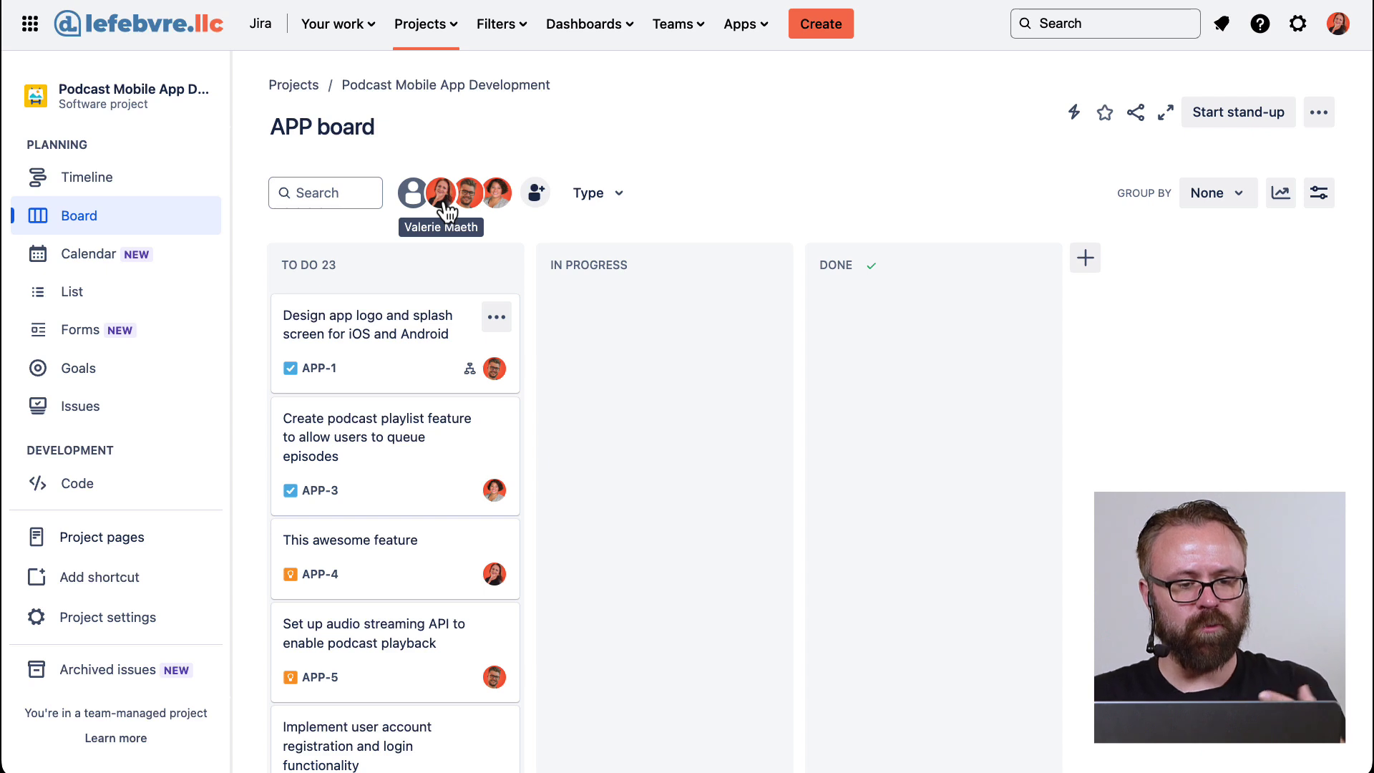
Step: Show only unassigned issues and assign APP-12 and APP-13 to the signed-in user
click(414, 204)
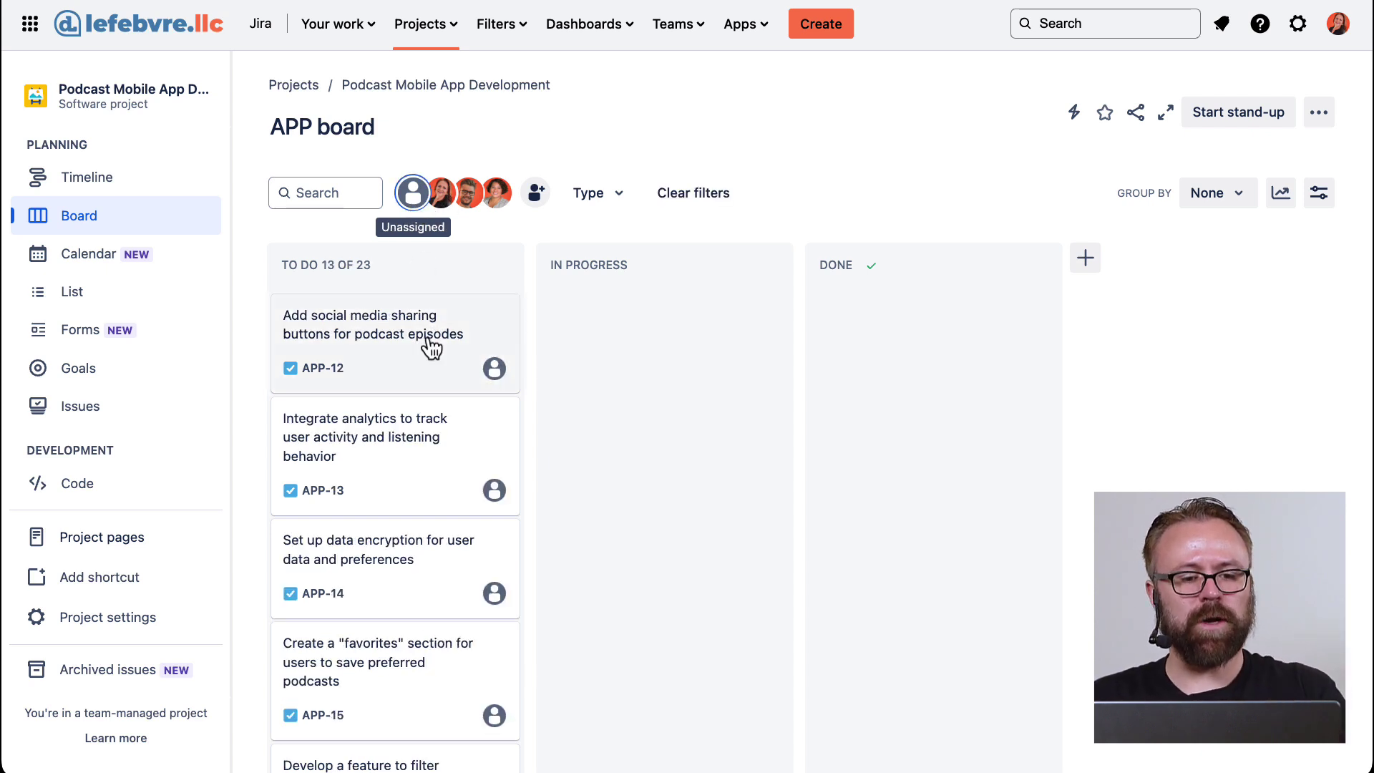
click(494, 369)
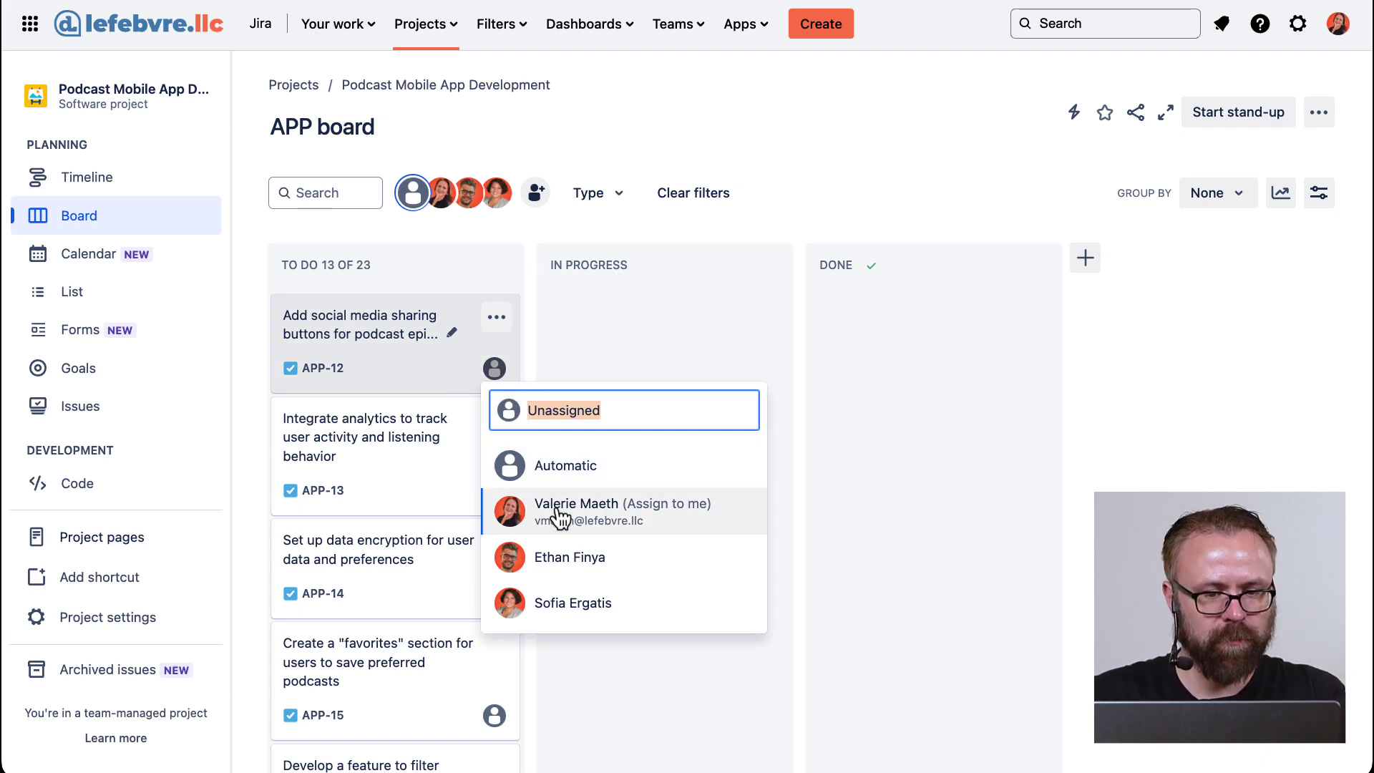
click(558, 513)
click(494, 387)
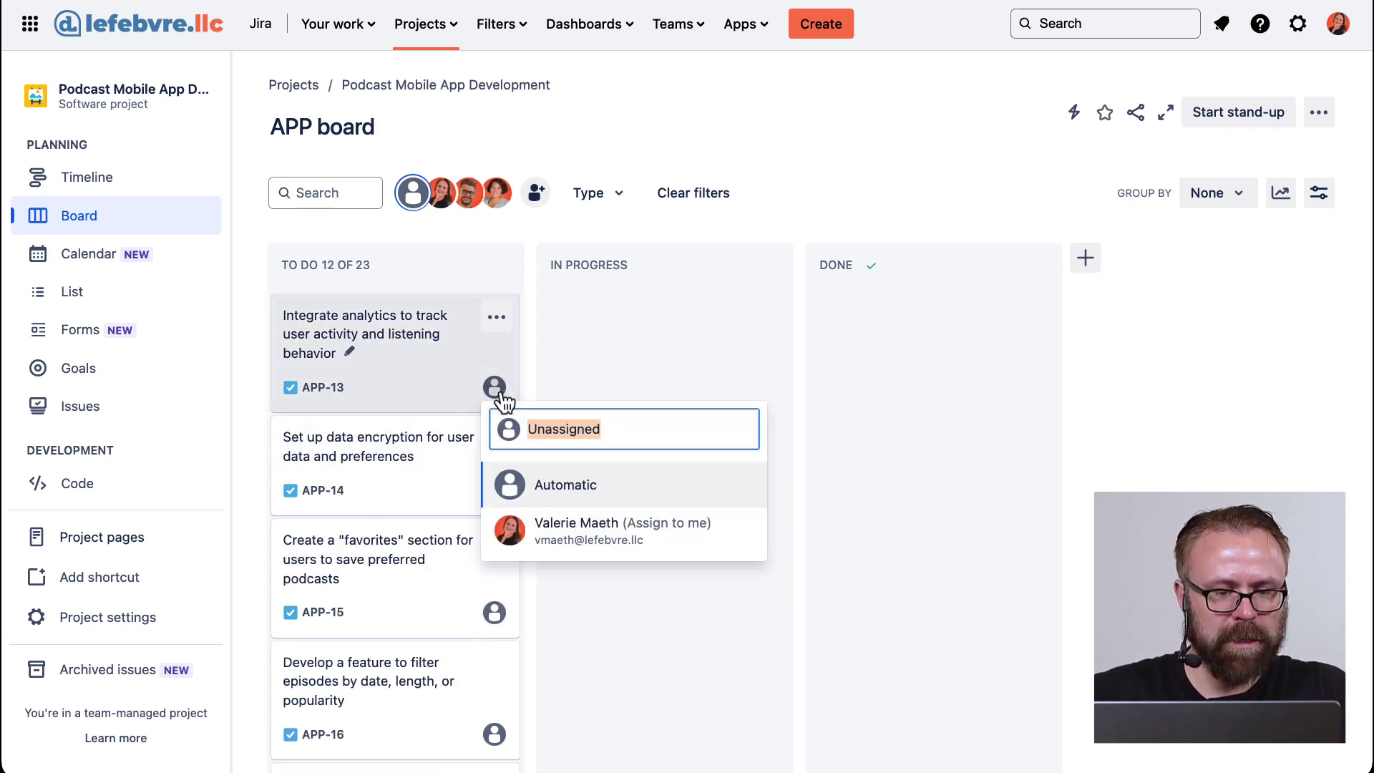
click(588, 533)
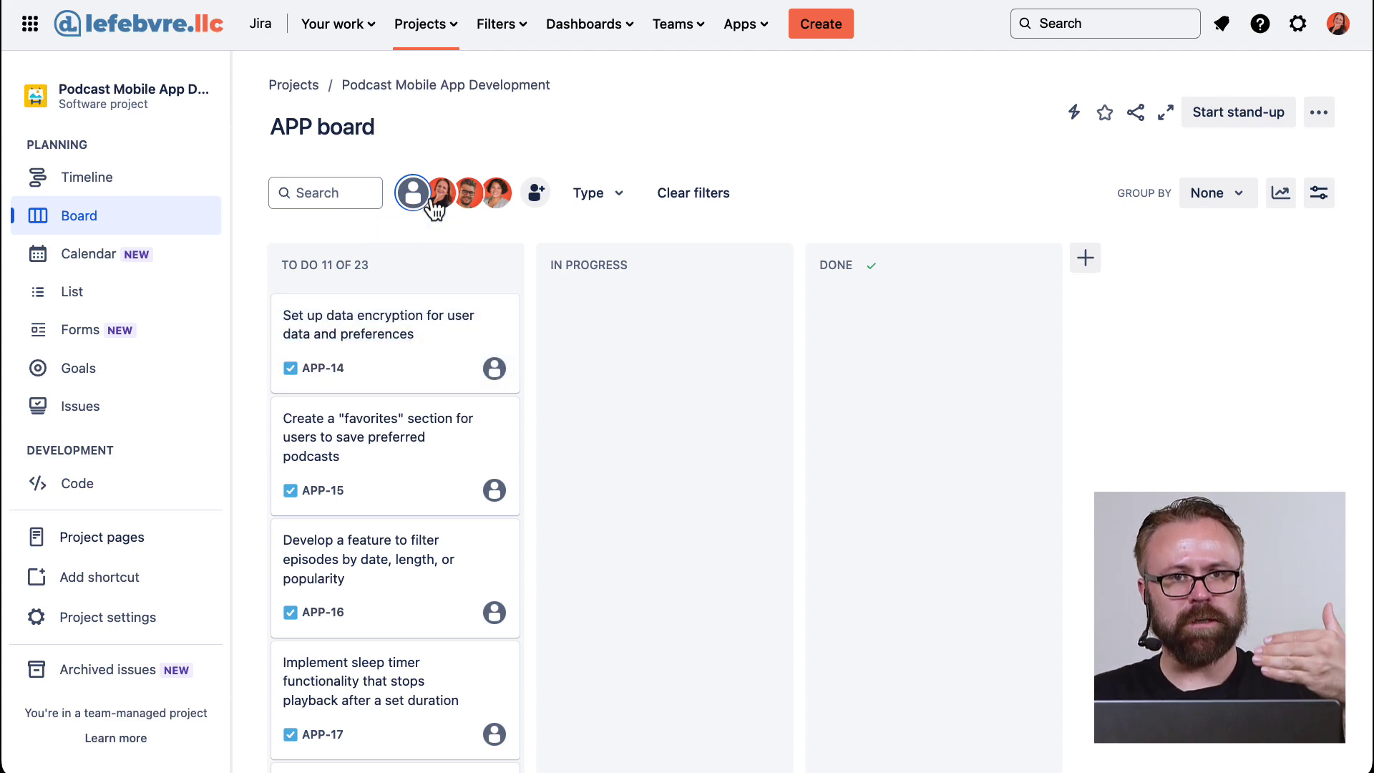
Step: Look through the remaining unassigned issues on the board and remove the Unassigned filter
scroll(445, 390, down, 12)
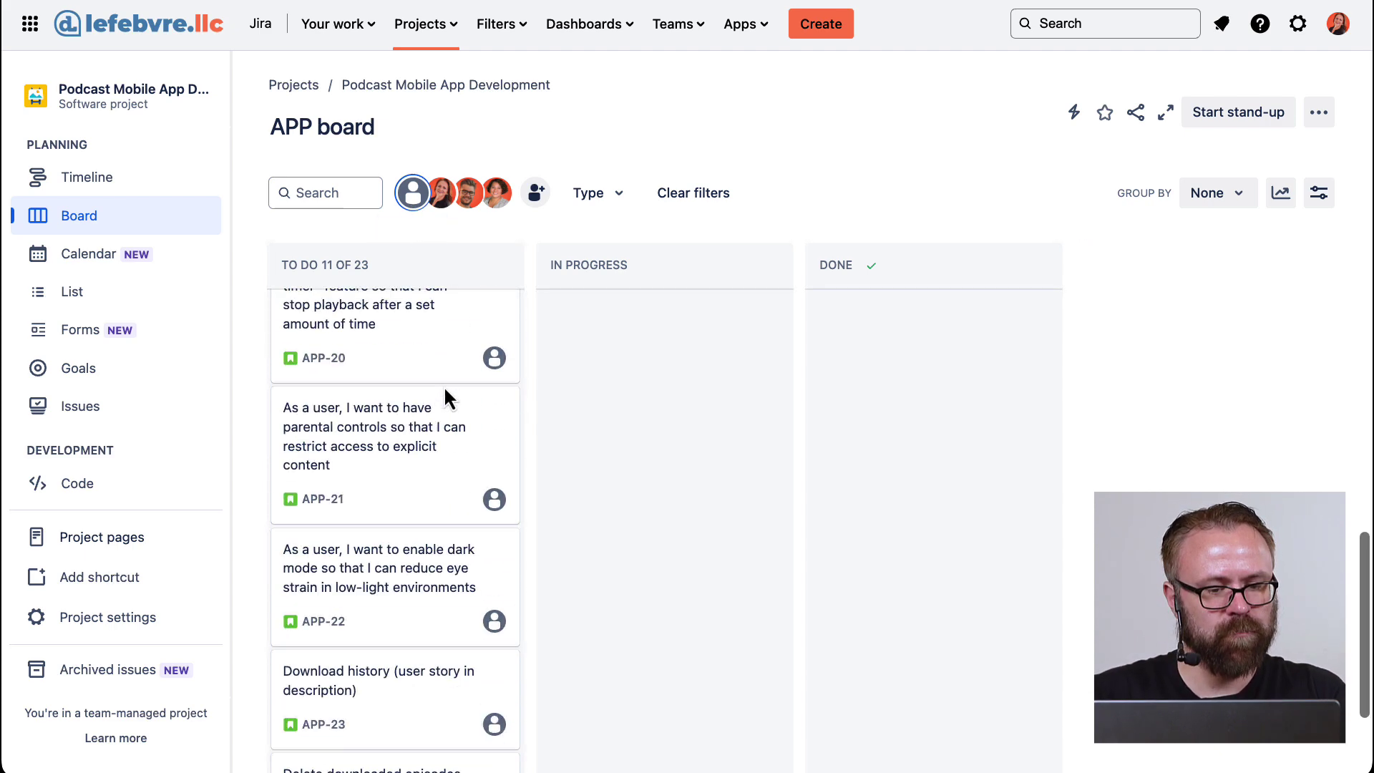
scroll(445, 389, up, 12)
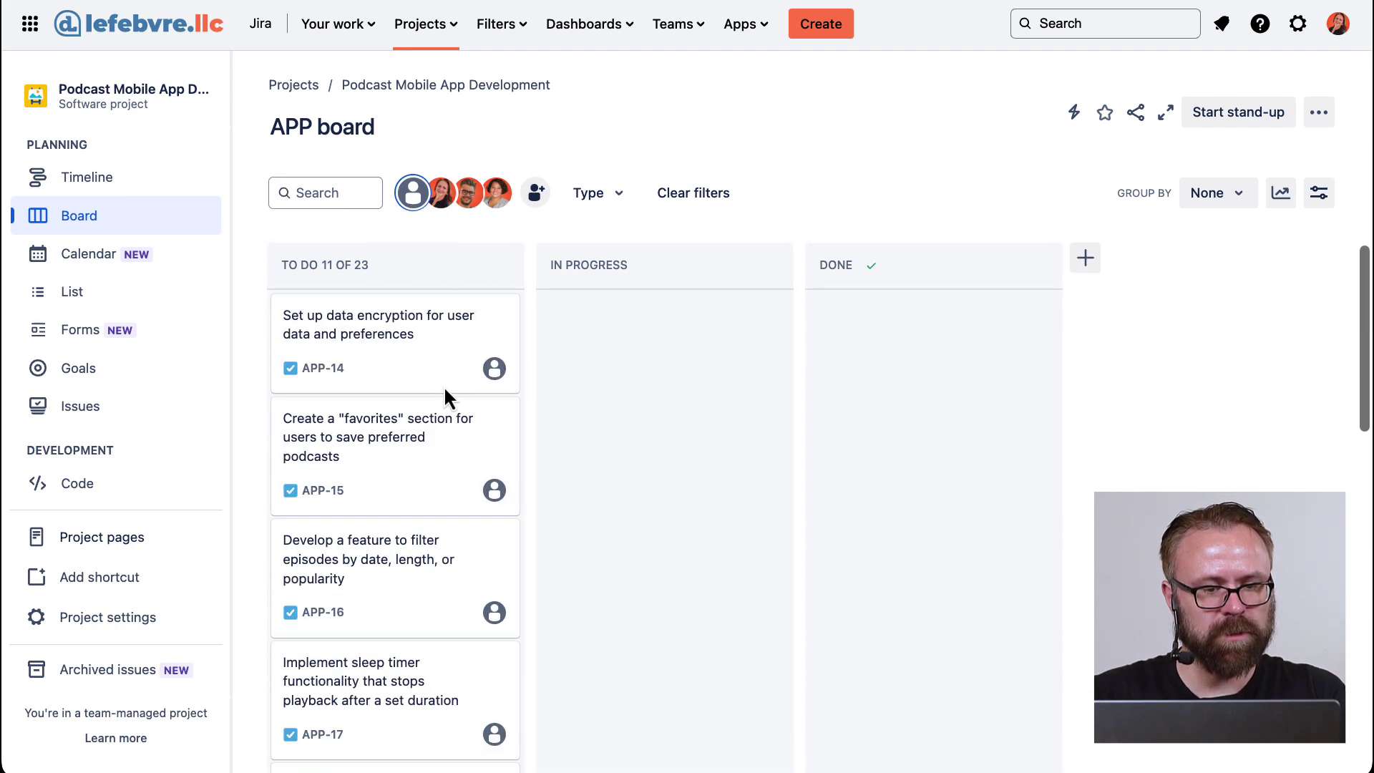
click(414, 198)
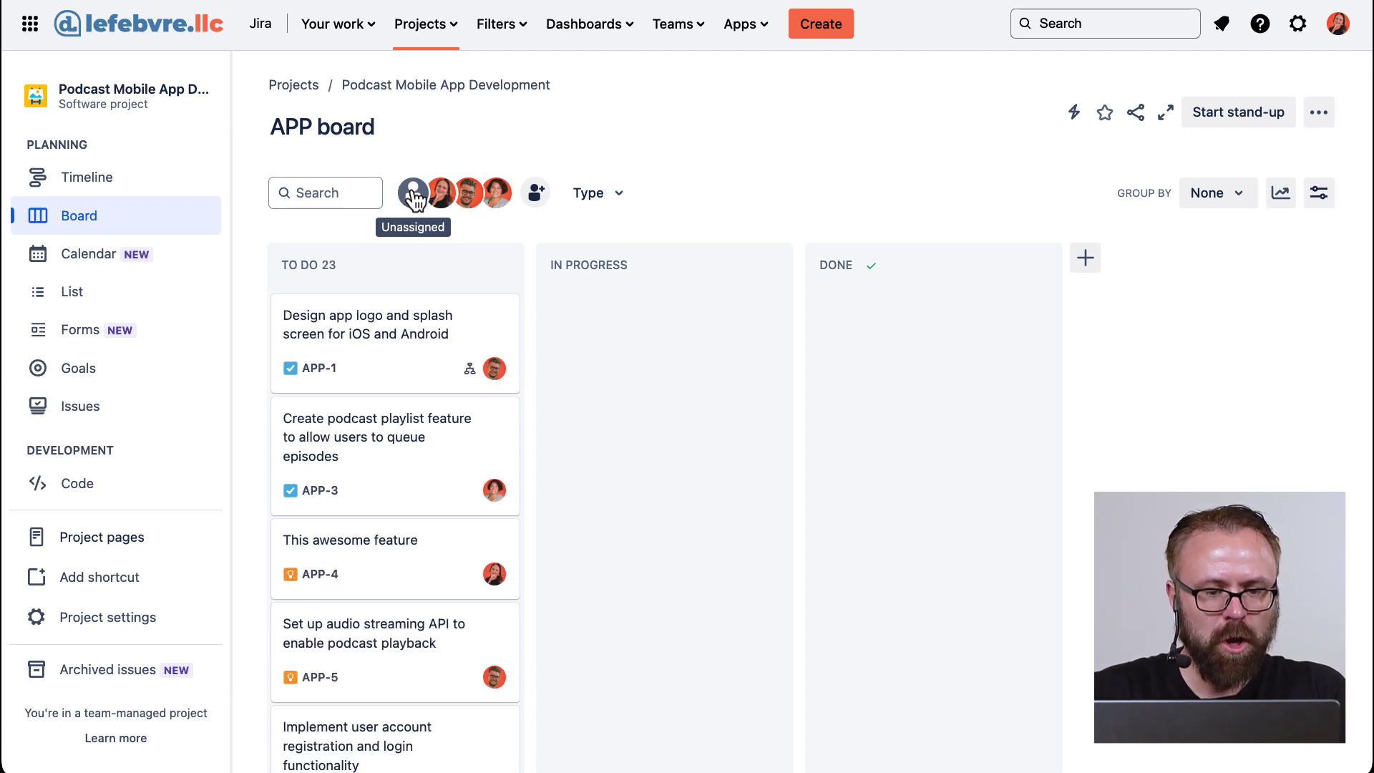
Step: Filter the board to Story issues assigned to the teammate who owns APP-1
click(620, 194)
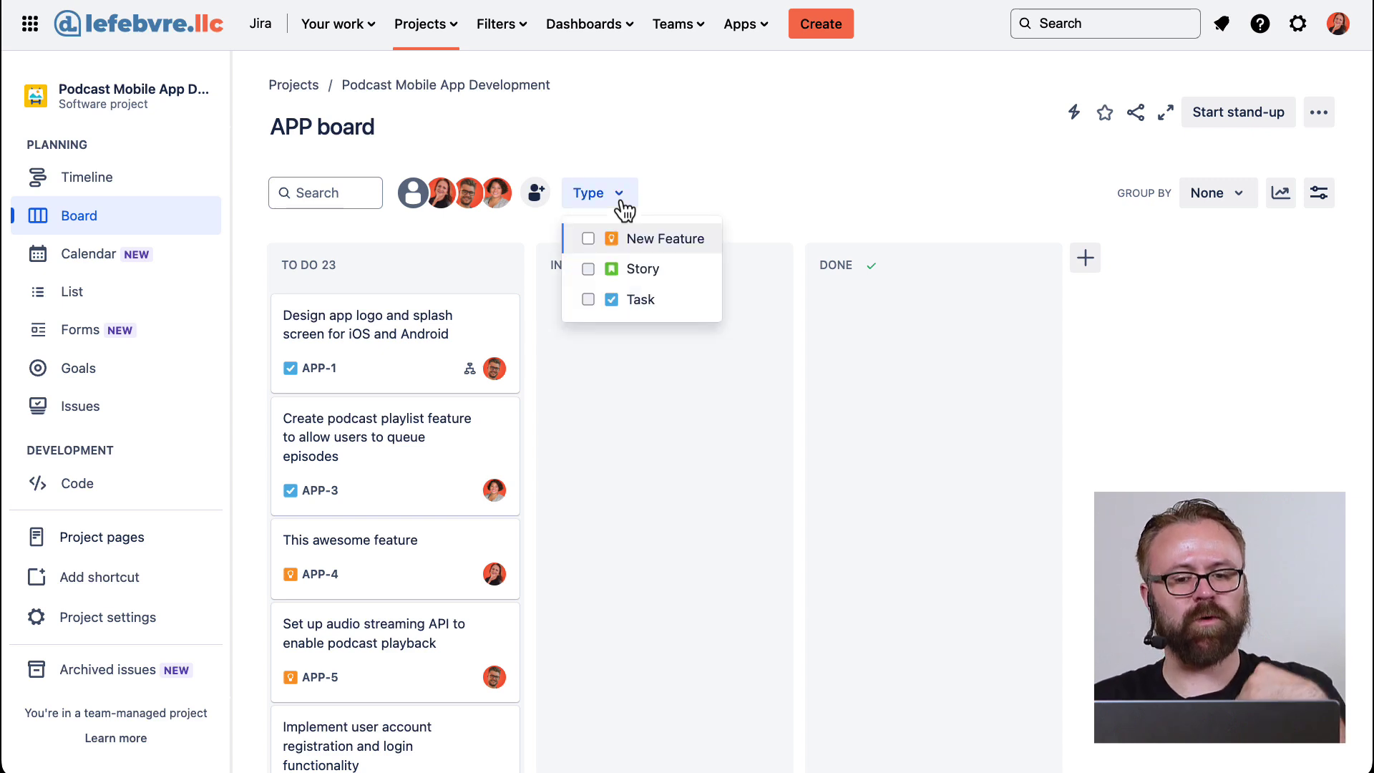
click(584, 277)
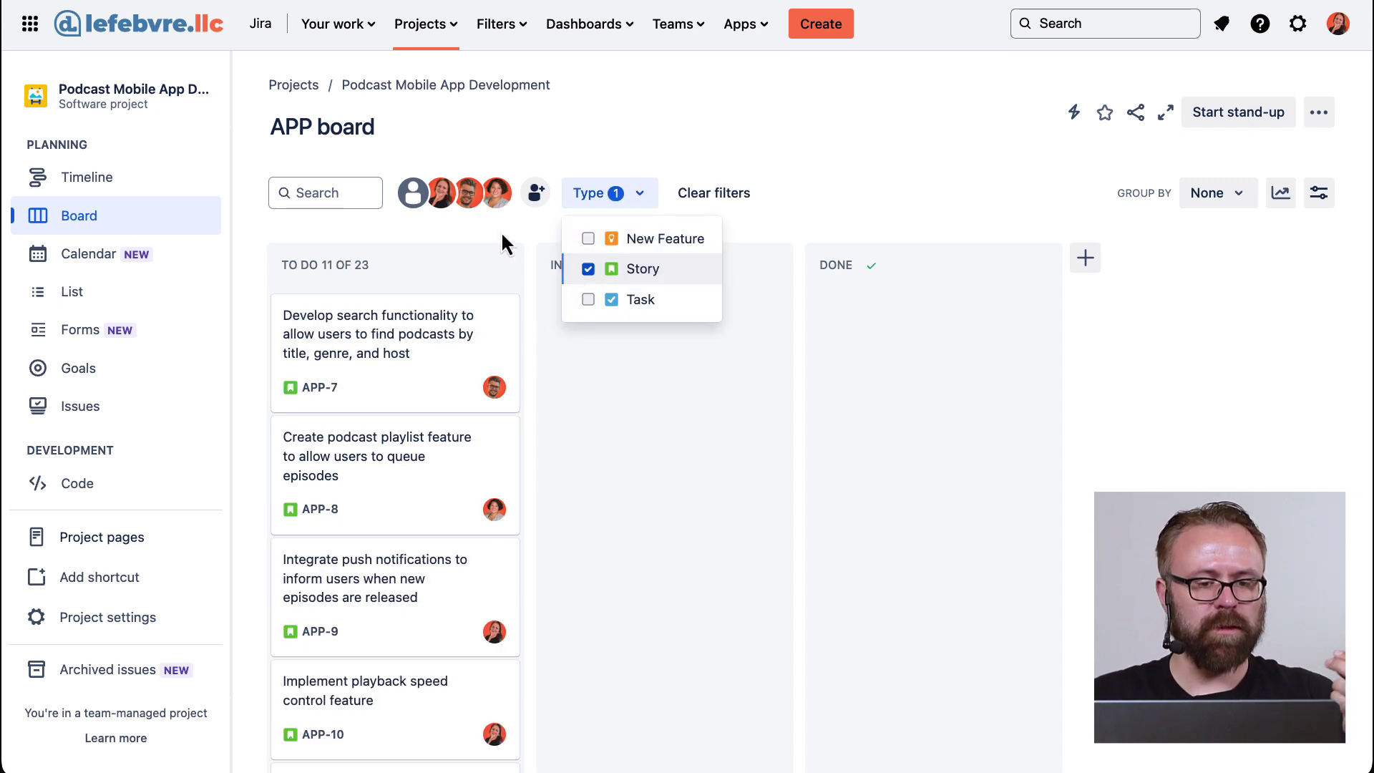
click(469, 202)
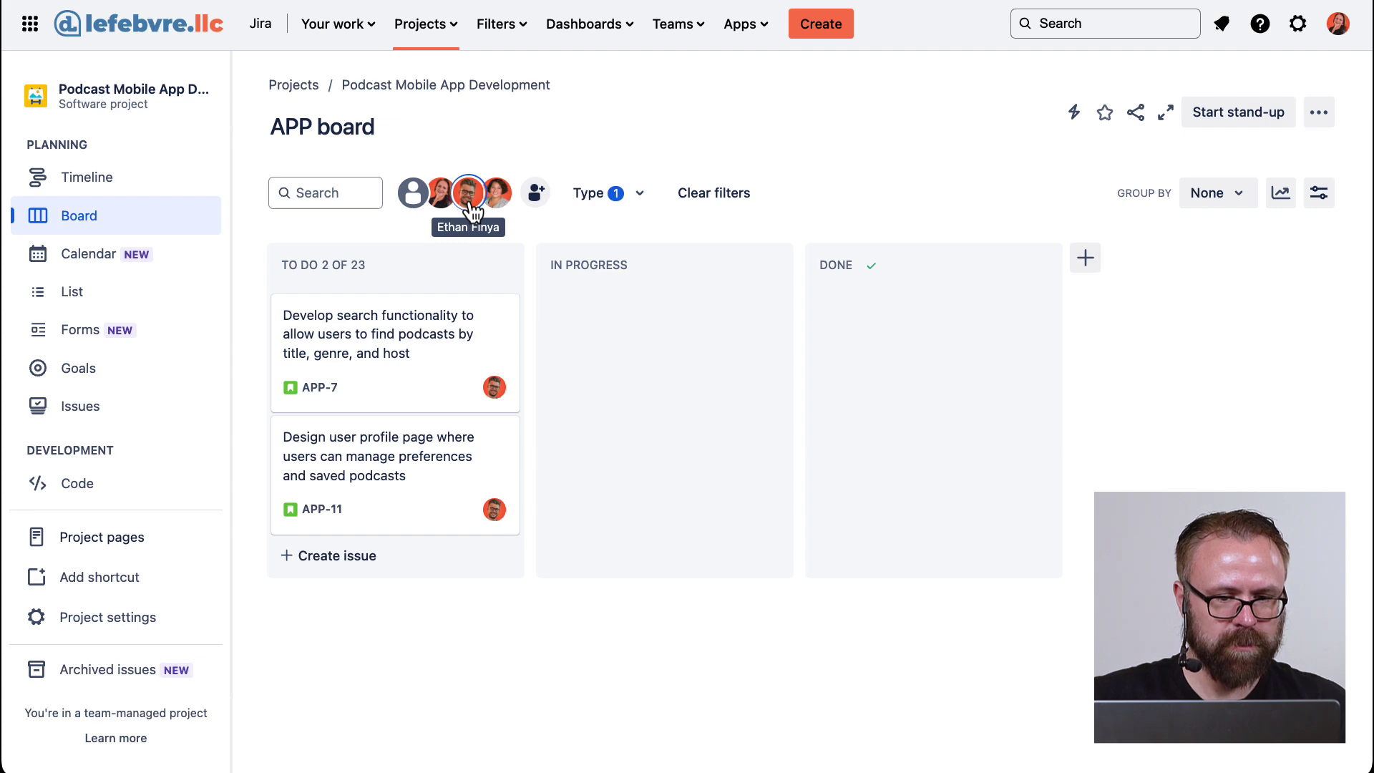
Step: Add Task to the issue type filter, deselect Task and Story, and clear all filters from the board
click(608, 193)
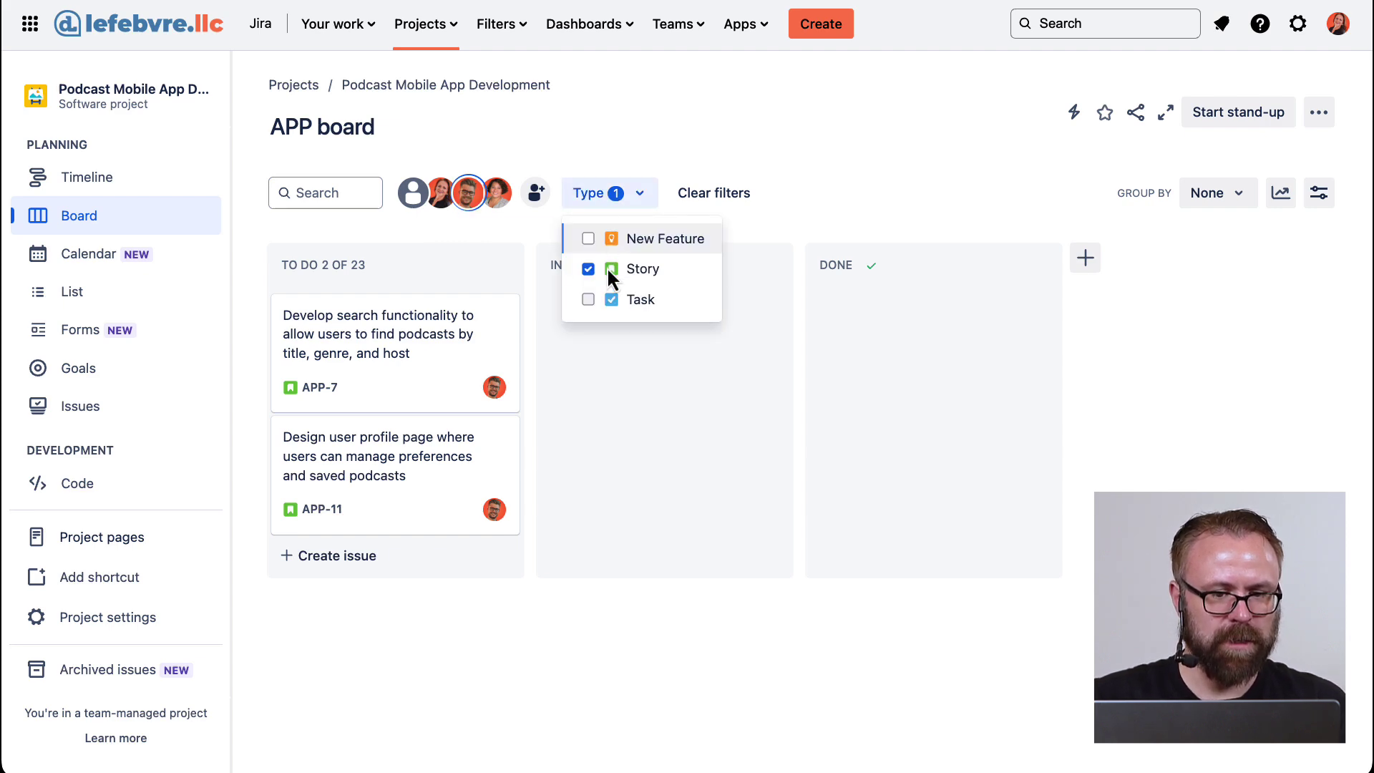
click(634, 305)
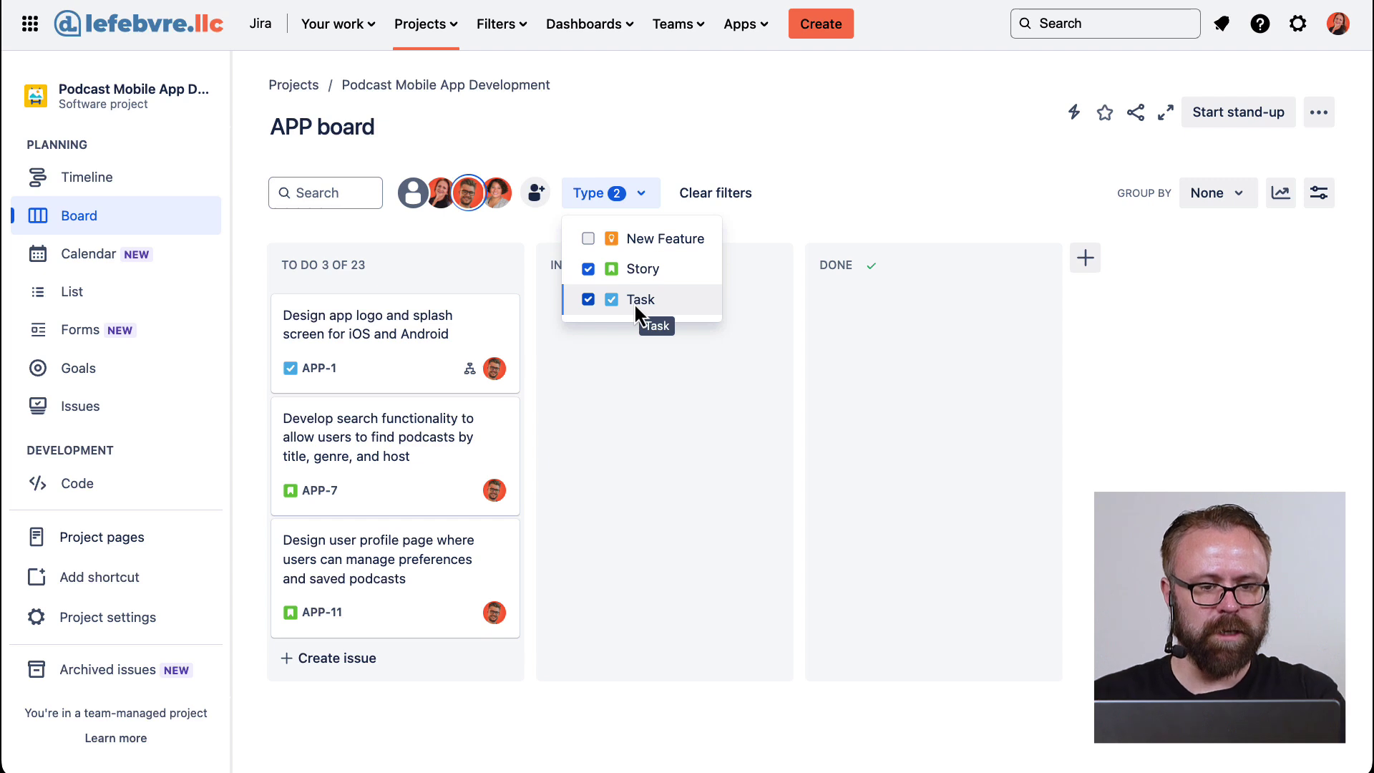
click(634, 305)
click(637, 269)
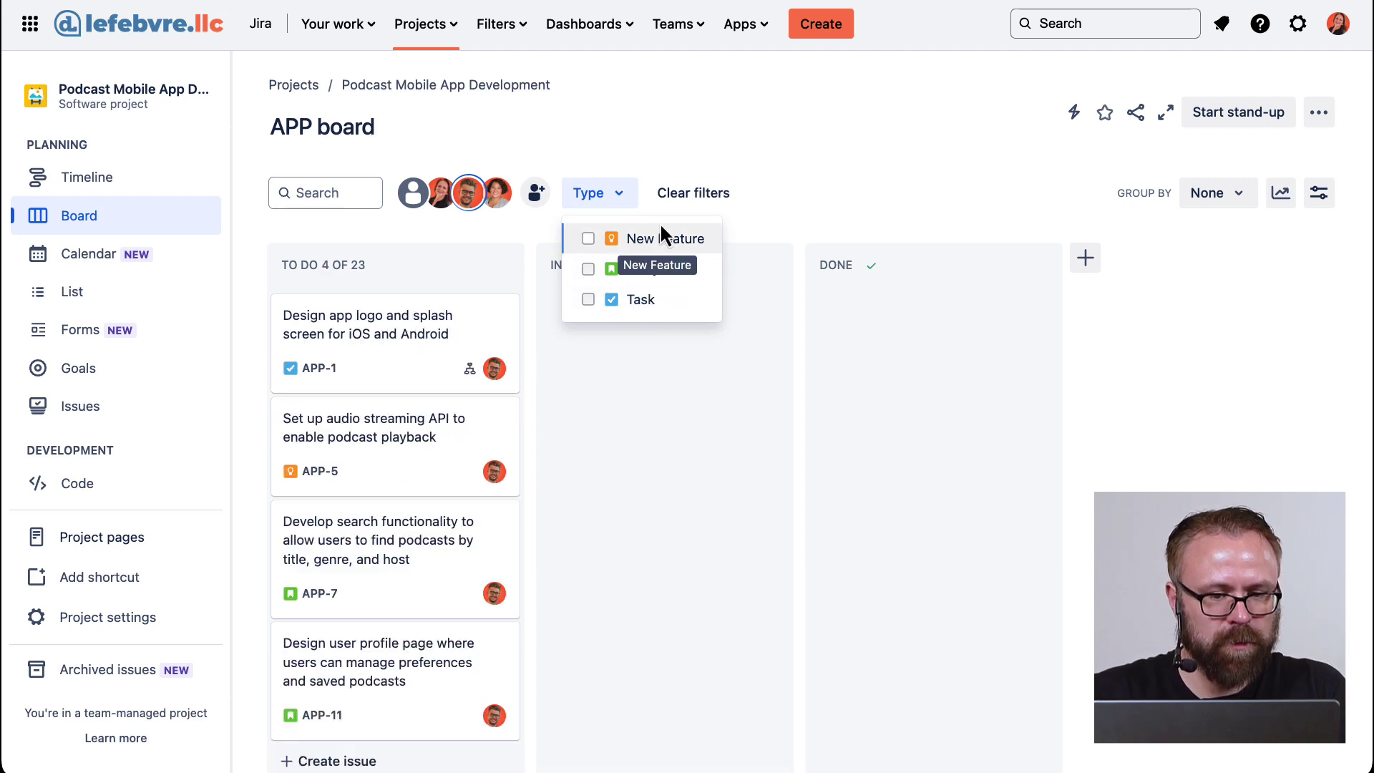
click(698, 192)
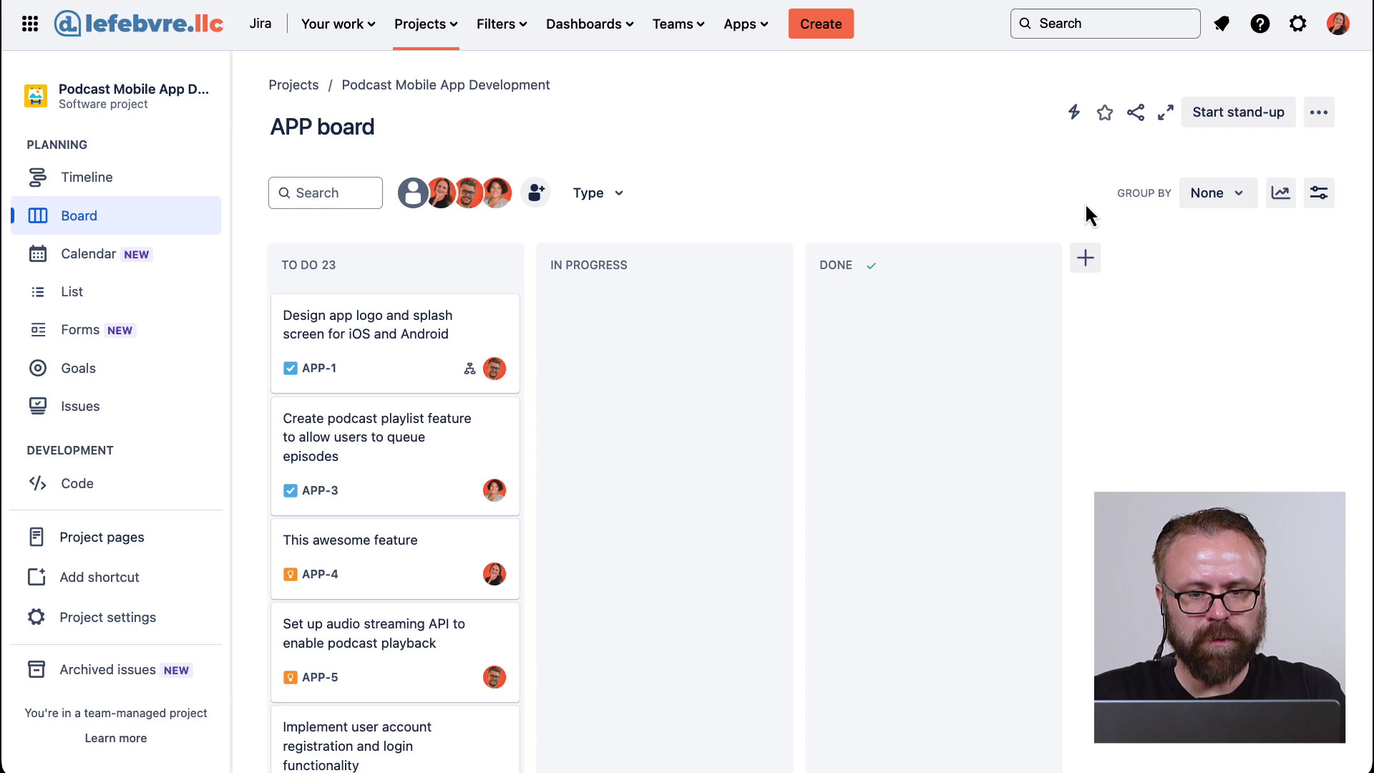
Step: Group the board by Assignee and collapse all swimlanes, including Unassigned
click(1226, 193)
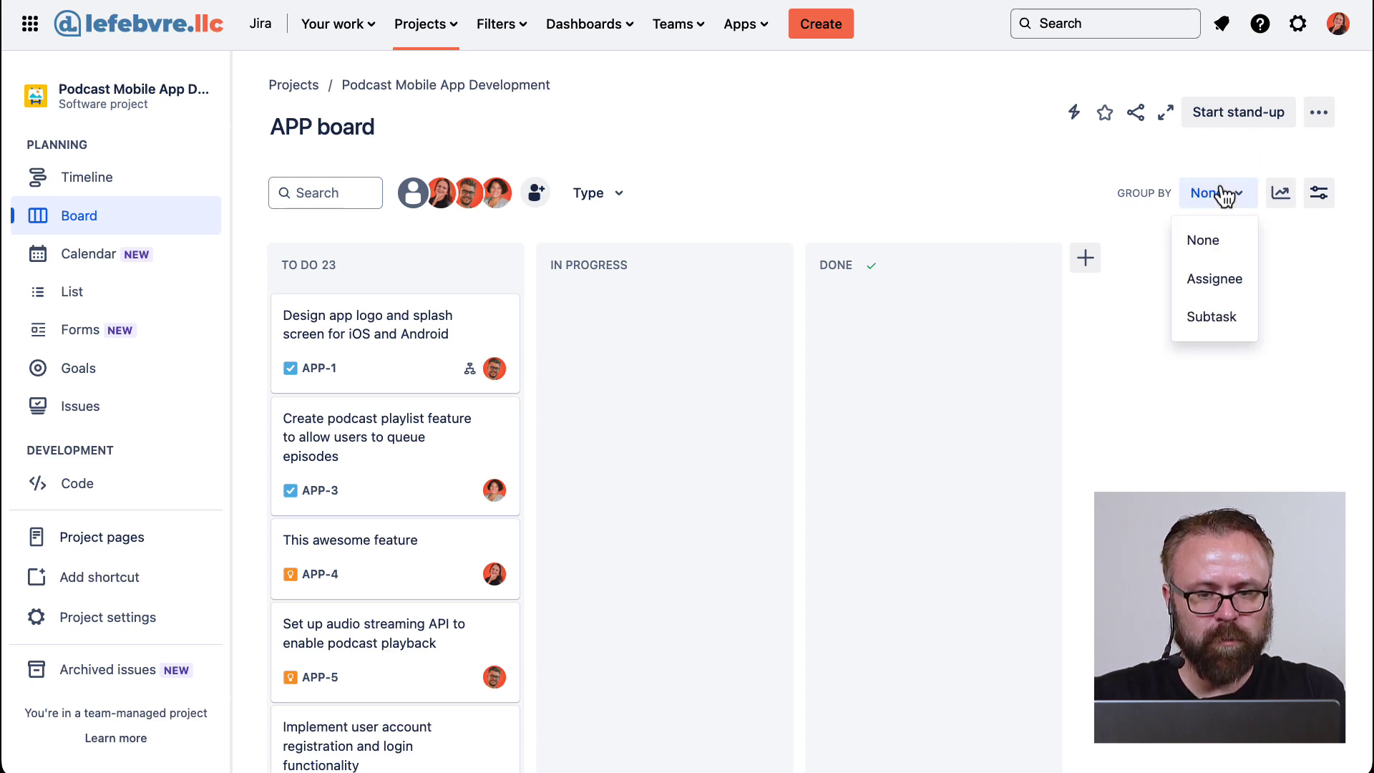
click(1234, 281)
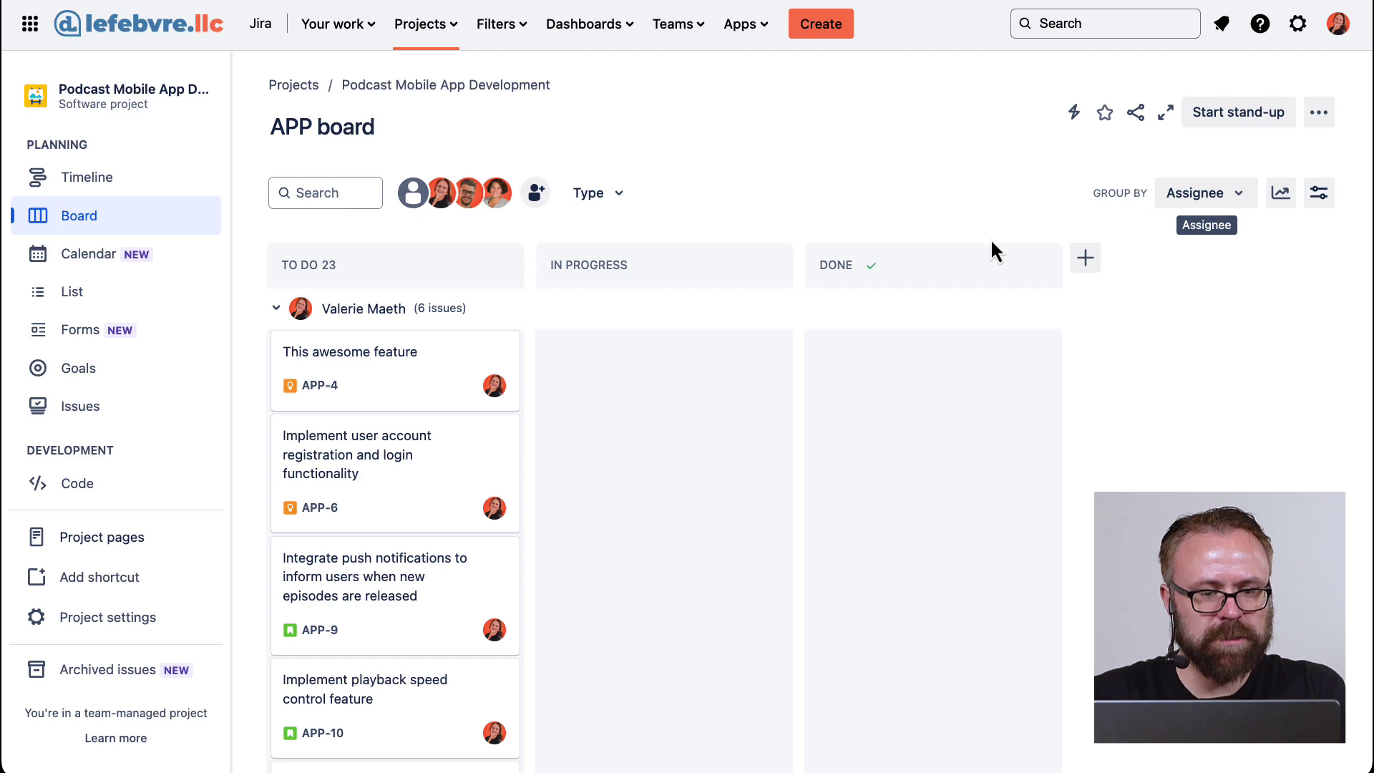
click(276, 309)
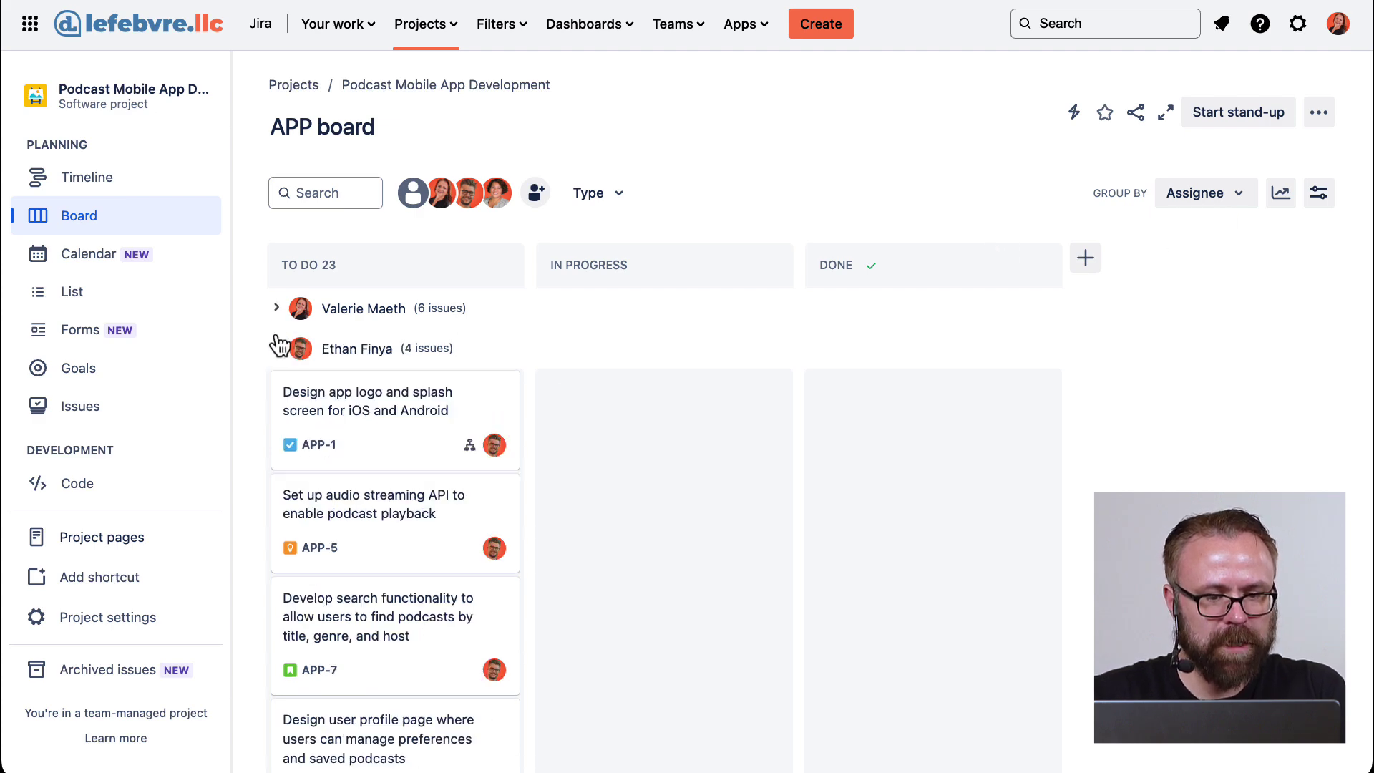
click(276, 349)
click(276, 389)
click(279, 428)
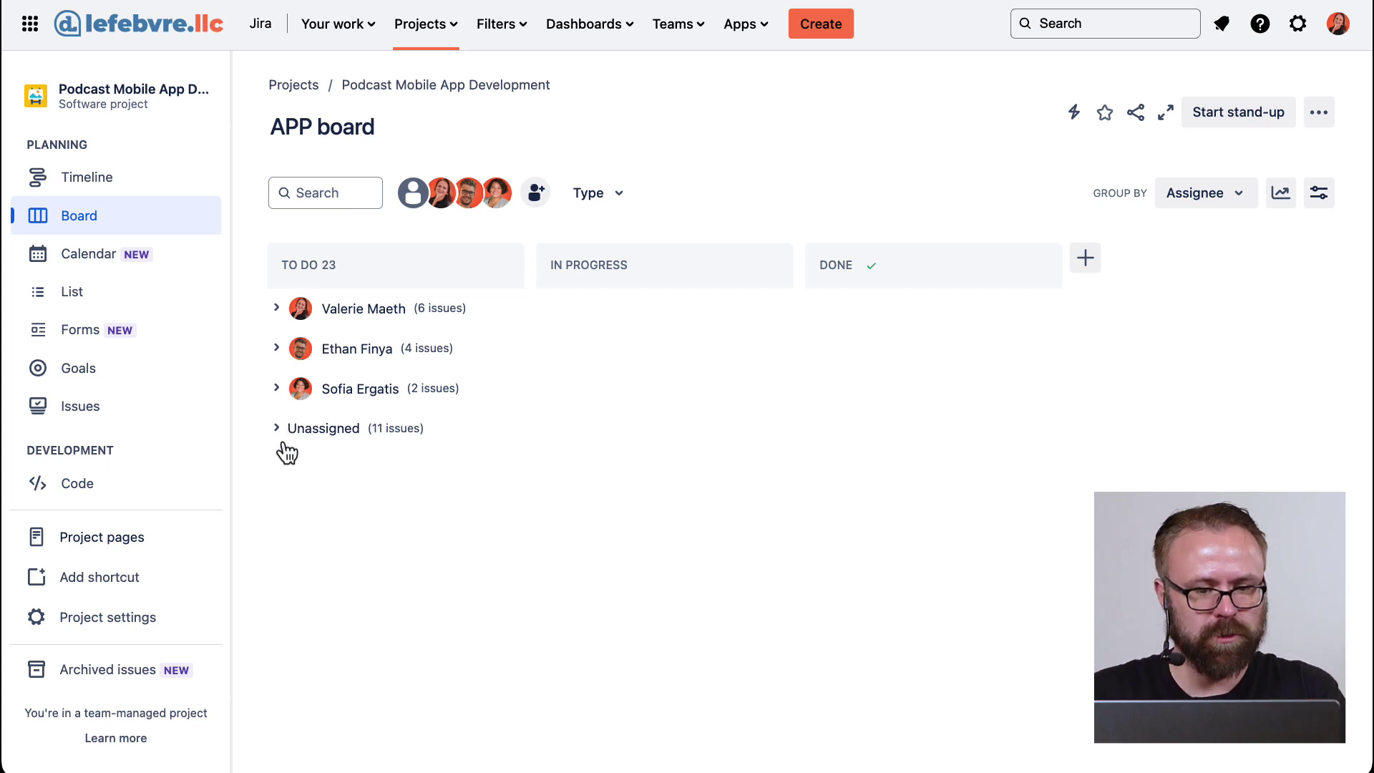
Step: Expand and collapse the individual assignee swimlanes and the Unassigned swimlane to examine each group's issues
click(277, 429)
click(274, 429)
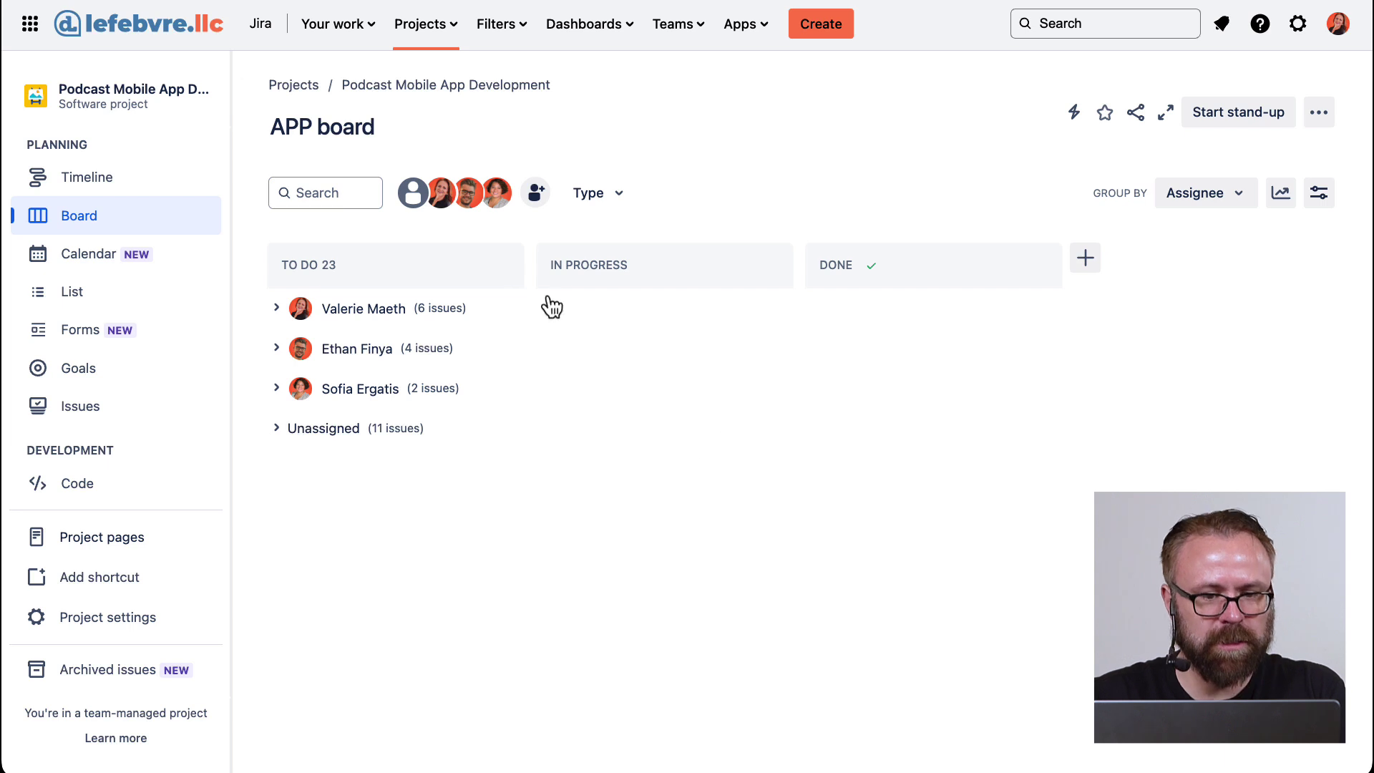
click(278, 429)
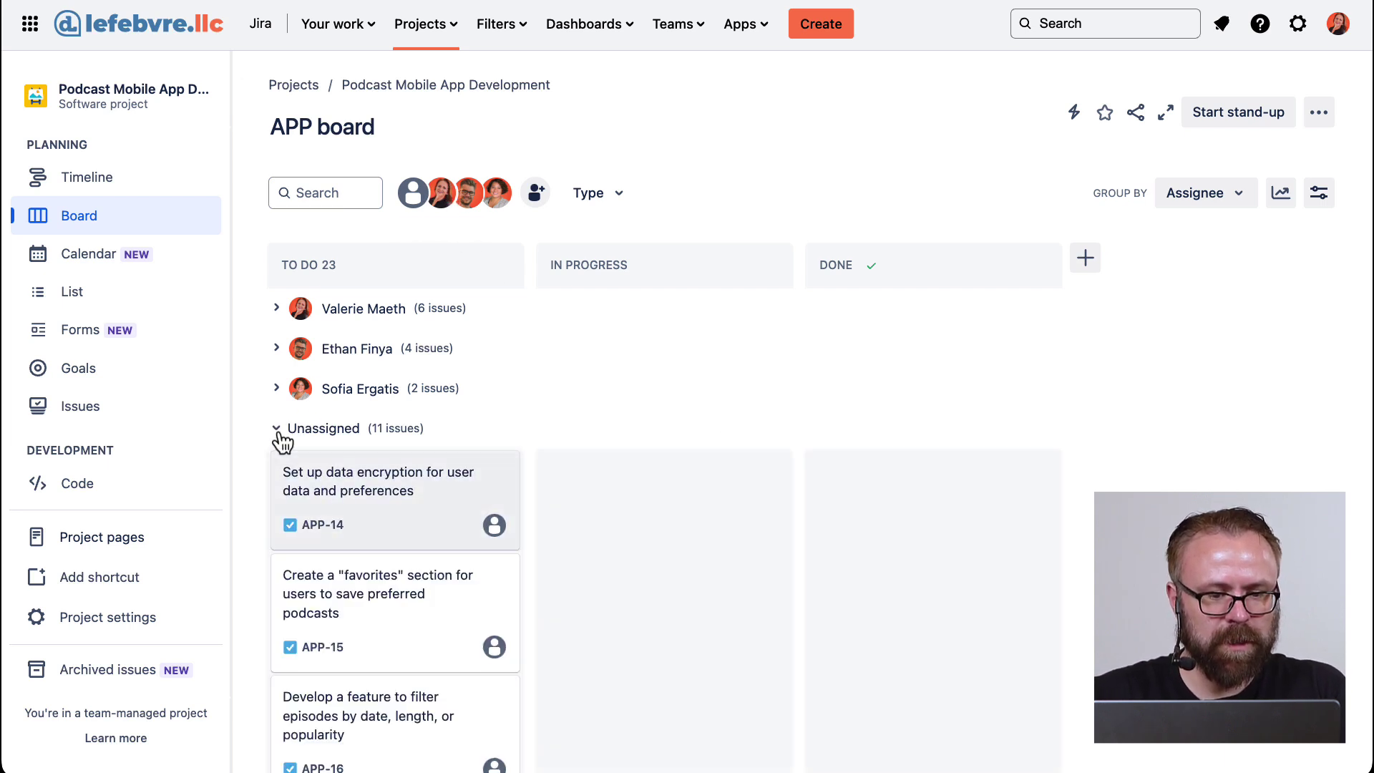
click(277, 430)
click(276, 389)
click(276, 388)
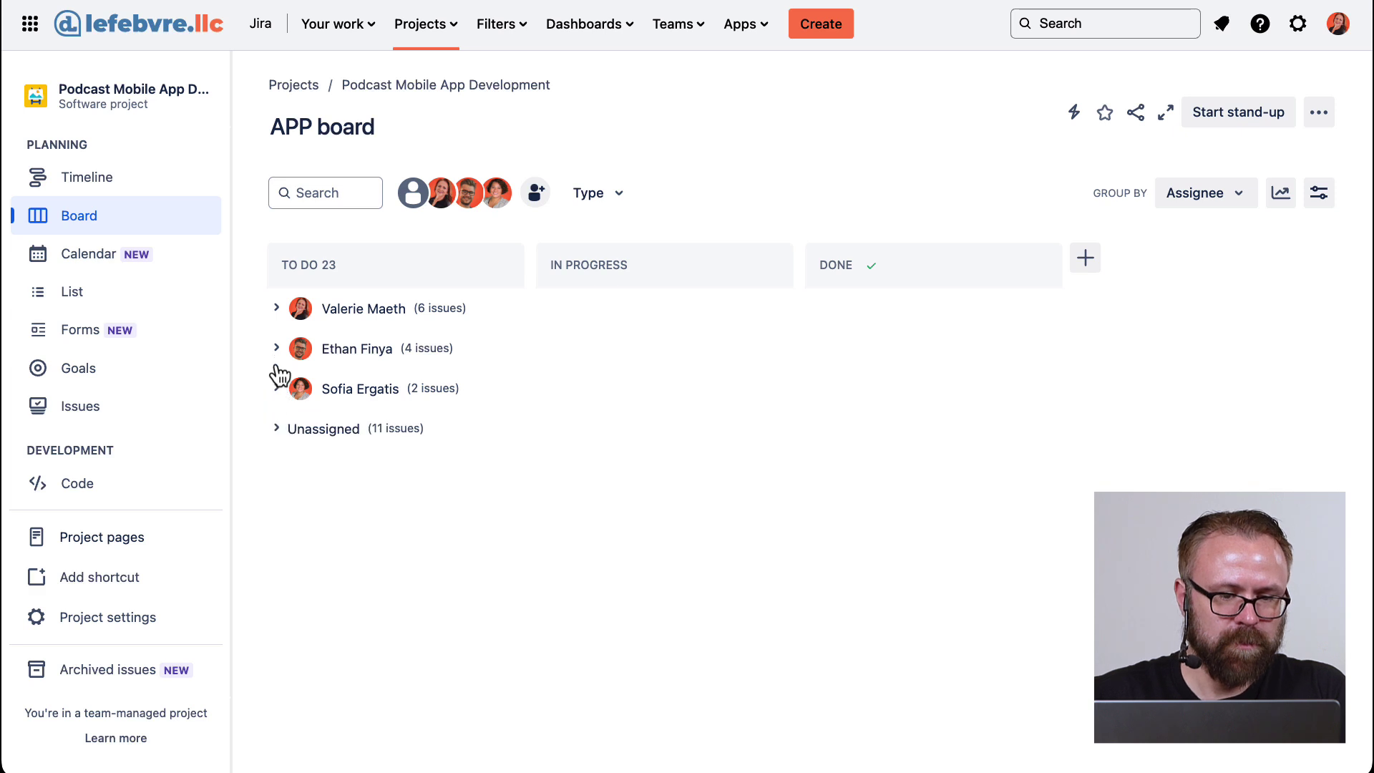
click(278, 349)
click(277, 309)
click(277, 308)
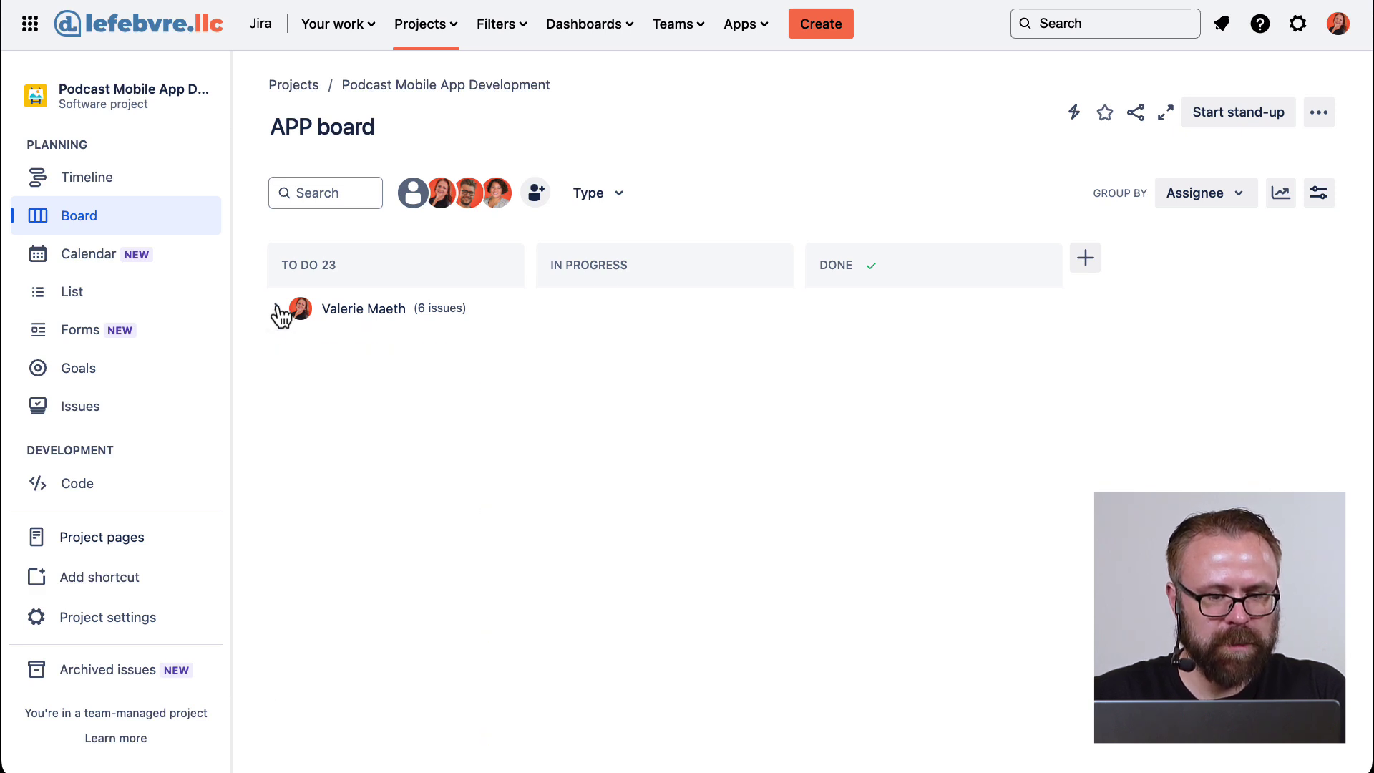
click(278, 349)
click(277, 308)
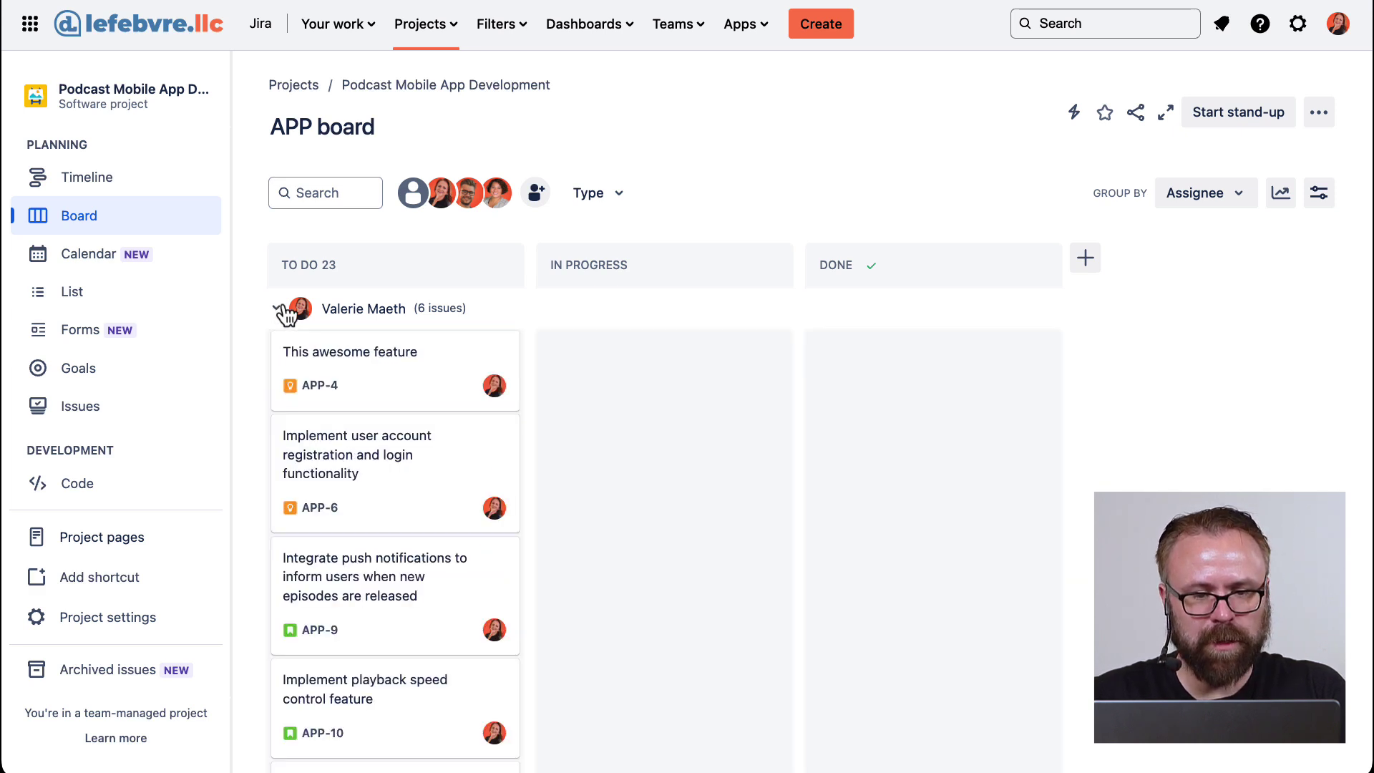
Step: Examine the grouped board filtered to APP-1's assignee with the swimlanes expanded, and remove that filter
click(468, 192)
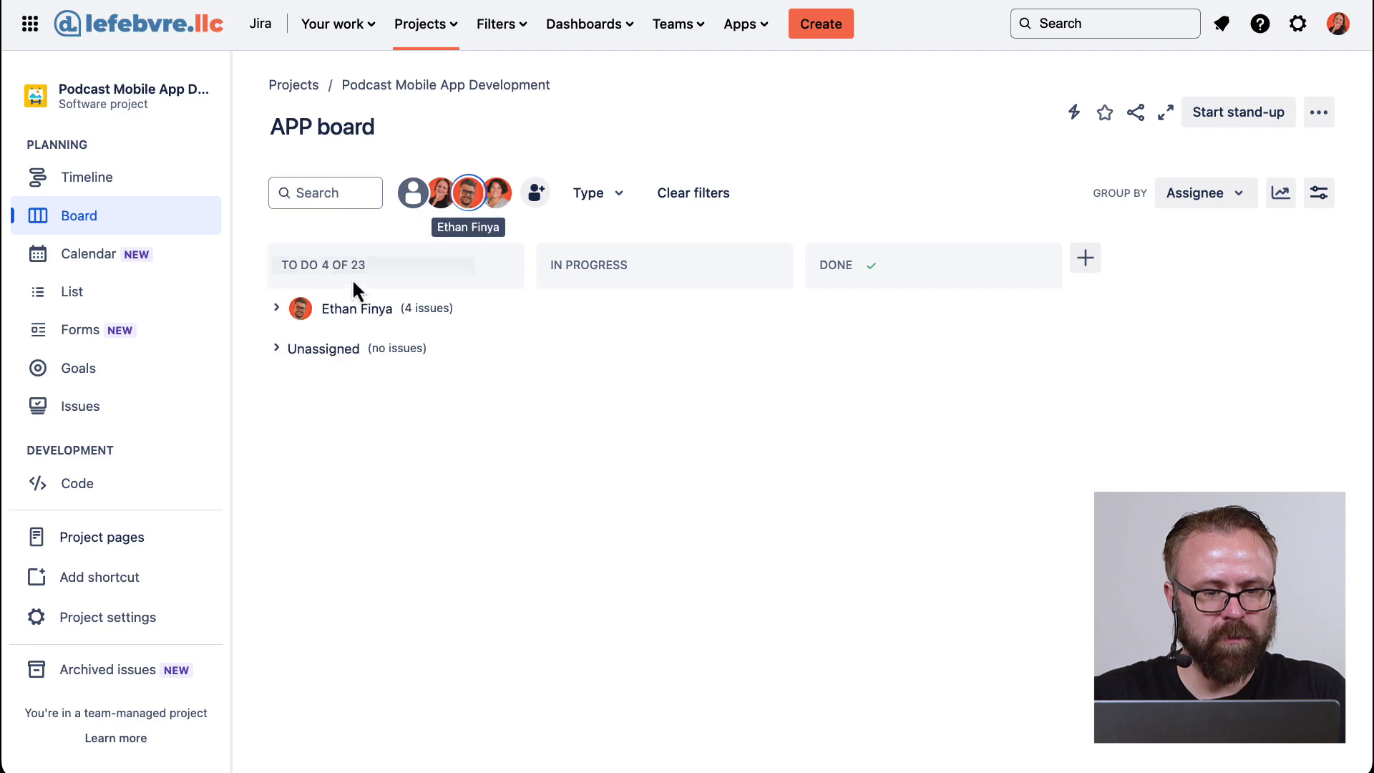
click(291, 315)
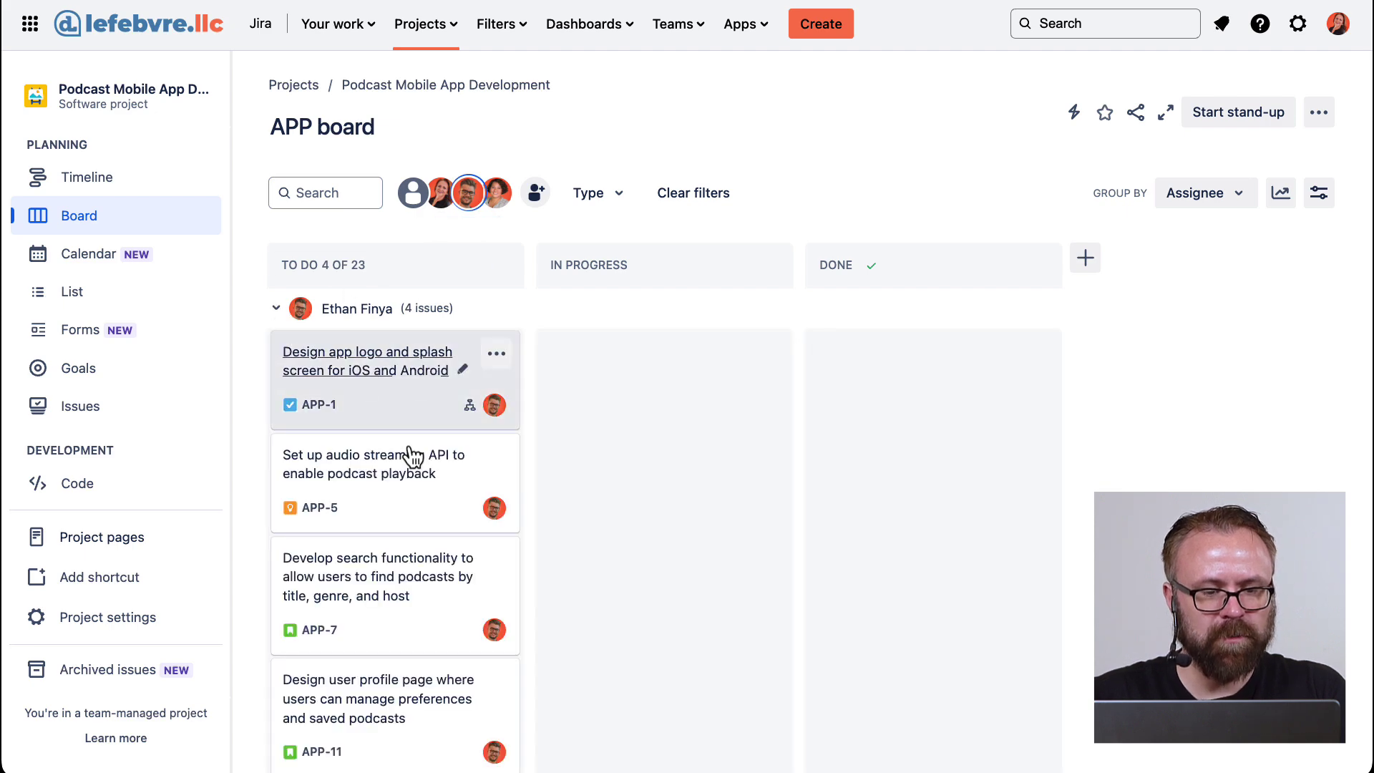
scroll(413, 461, down, 3)
scroll(413, 461, up, 2)
scroll(413, 462, down, 2)
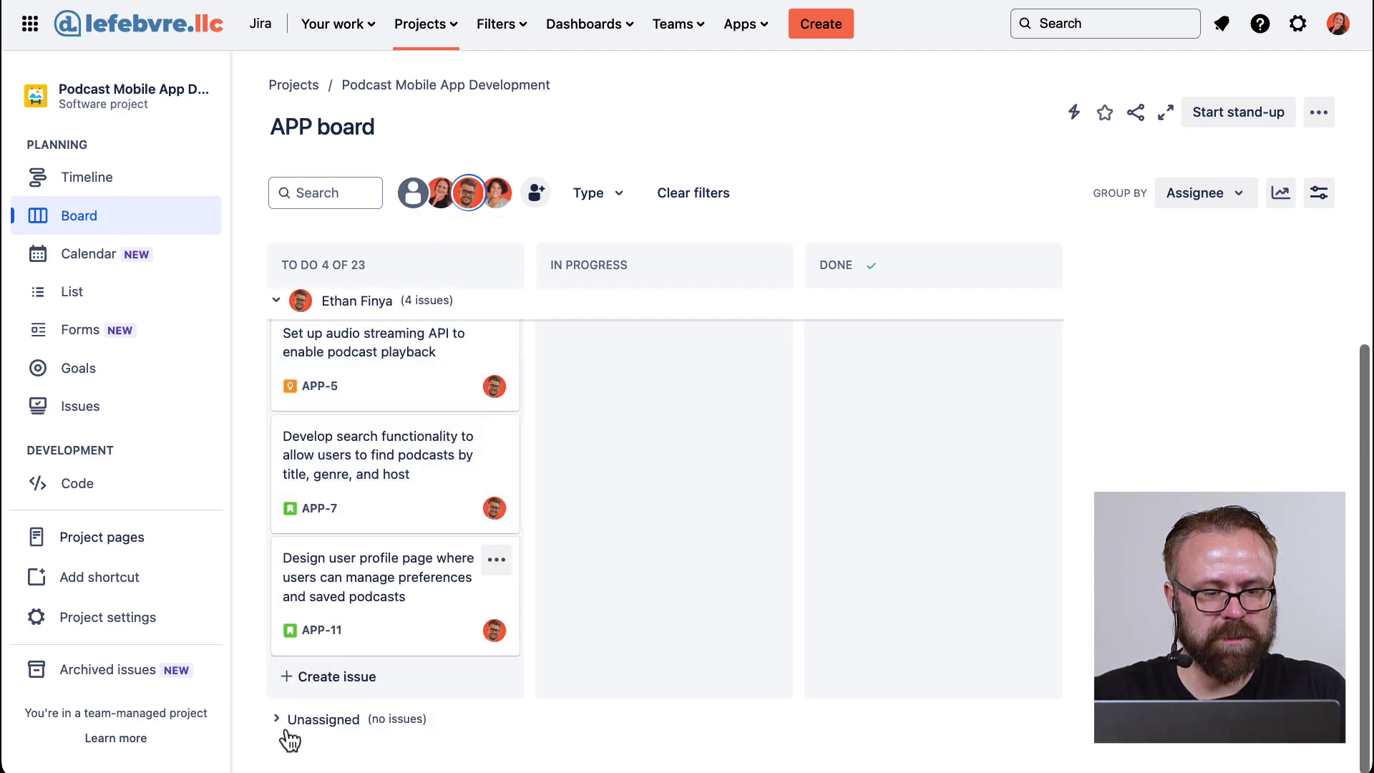
click(288, 722)
scroll(438, 641, down, 2)
scroll(393, 652, up, 4)
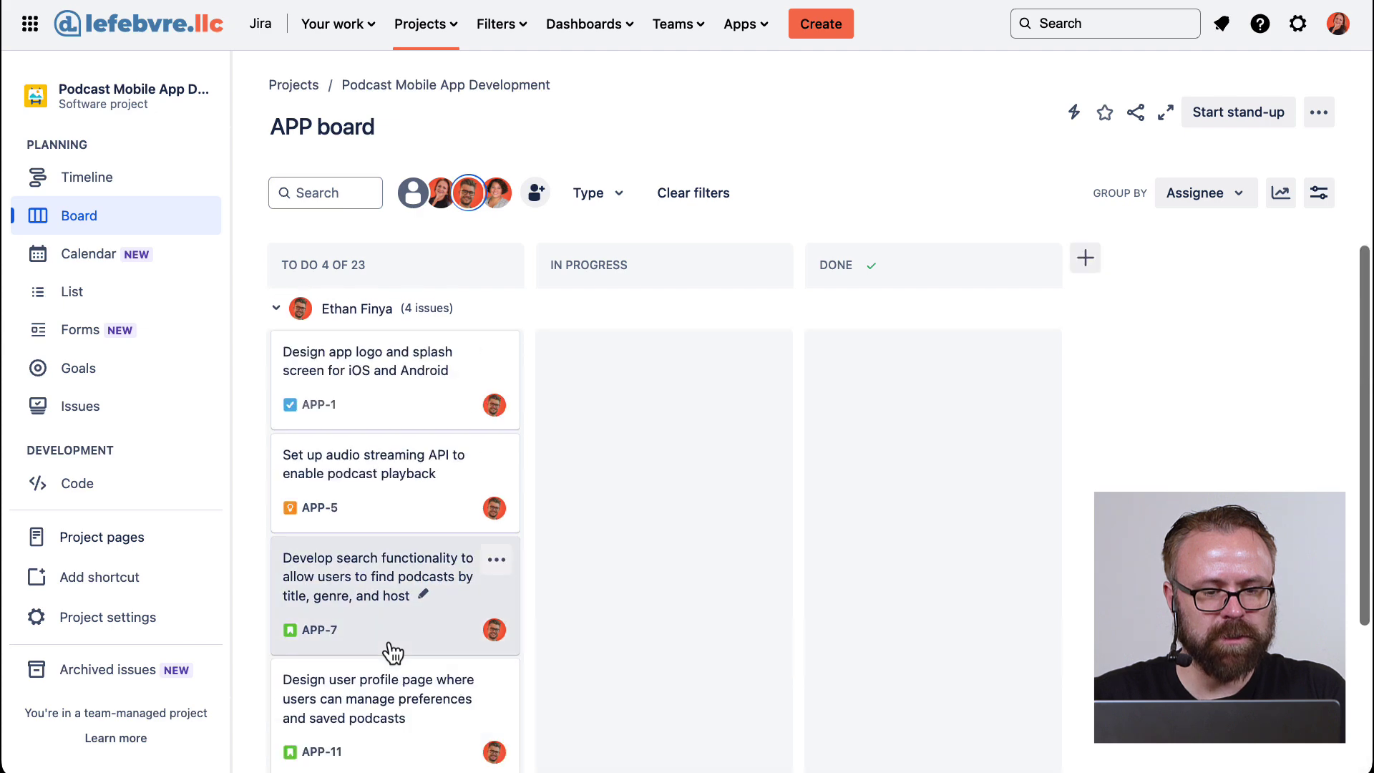
click(469, 192)
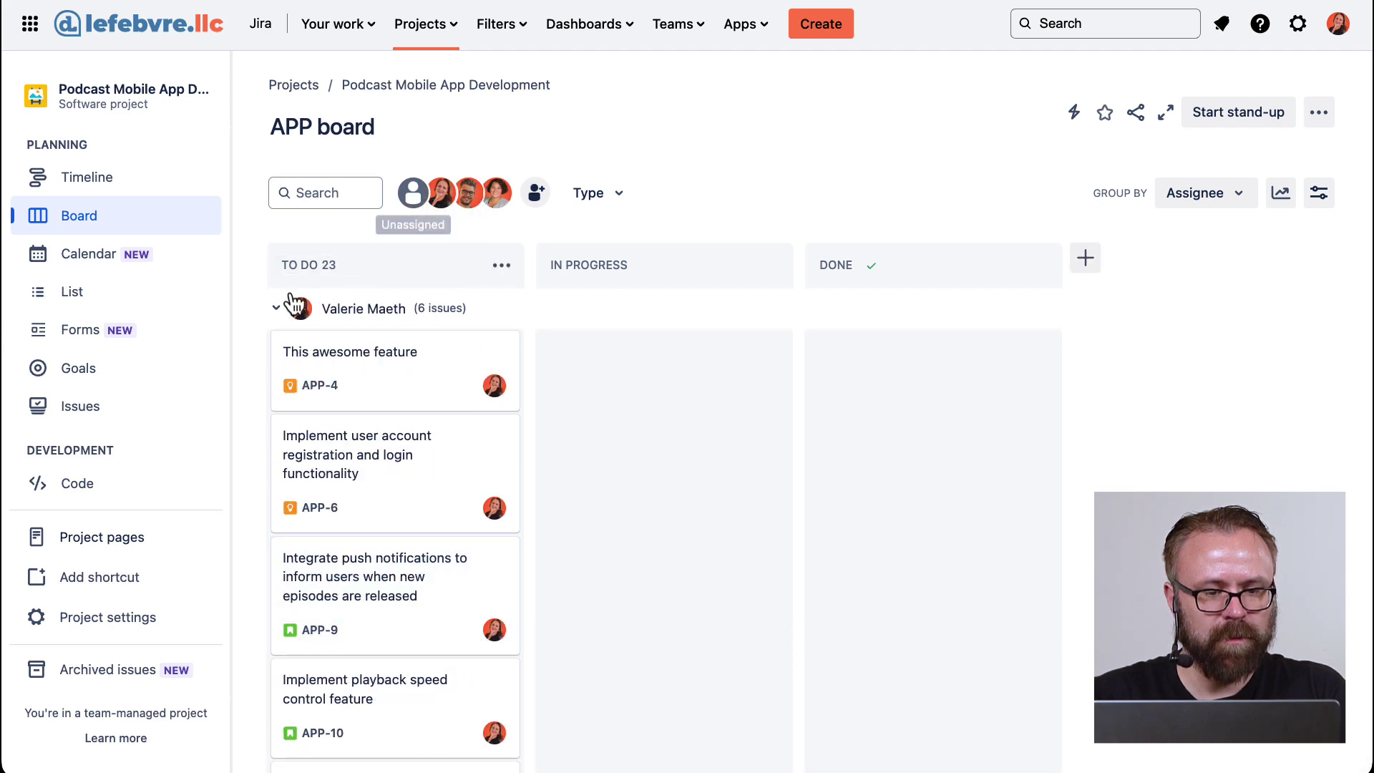
click(275, 312)
Step: Change the board grouping from Assignee to Subtask and collapse the APP-1 swimlane
click(1202, 193)
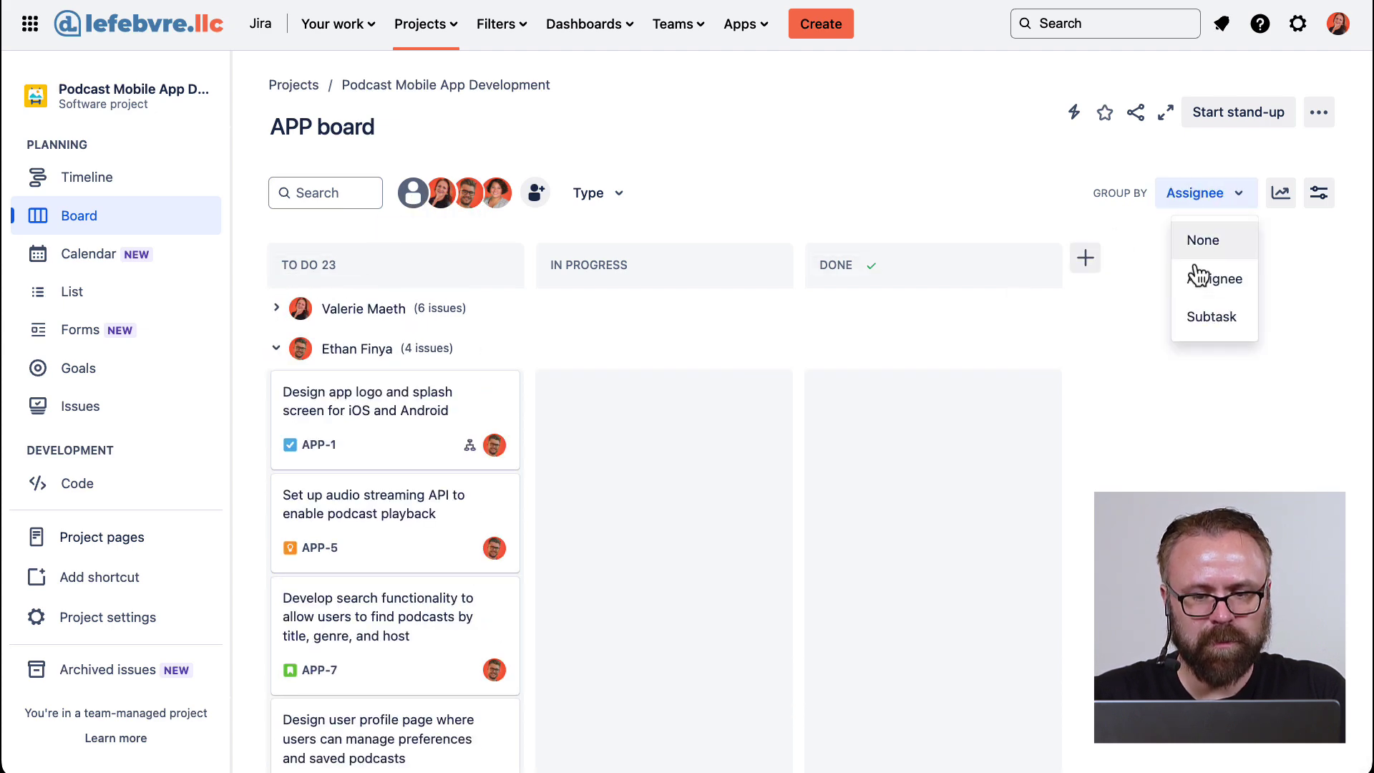
click(1227, 243)
click(1216, 195)
click(1222, 312)
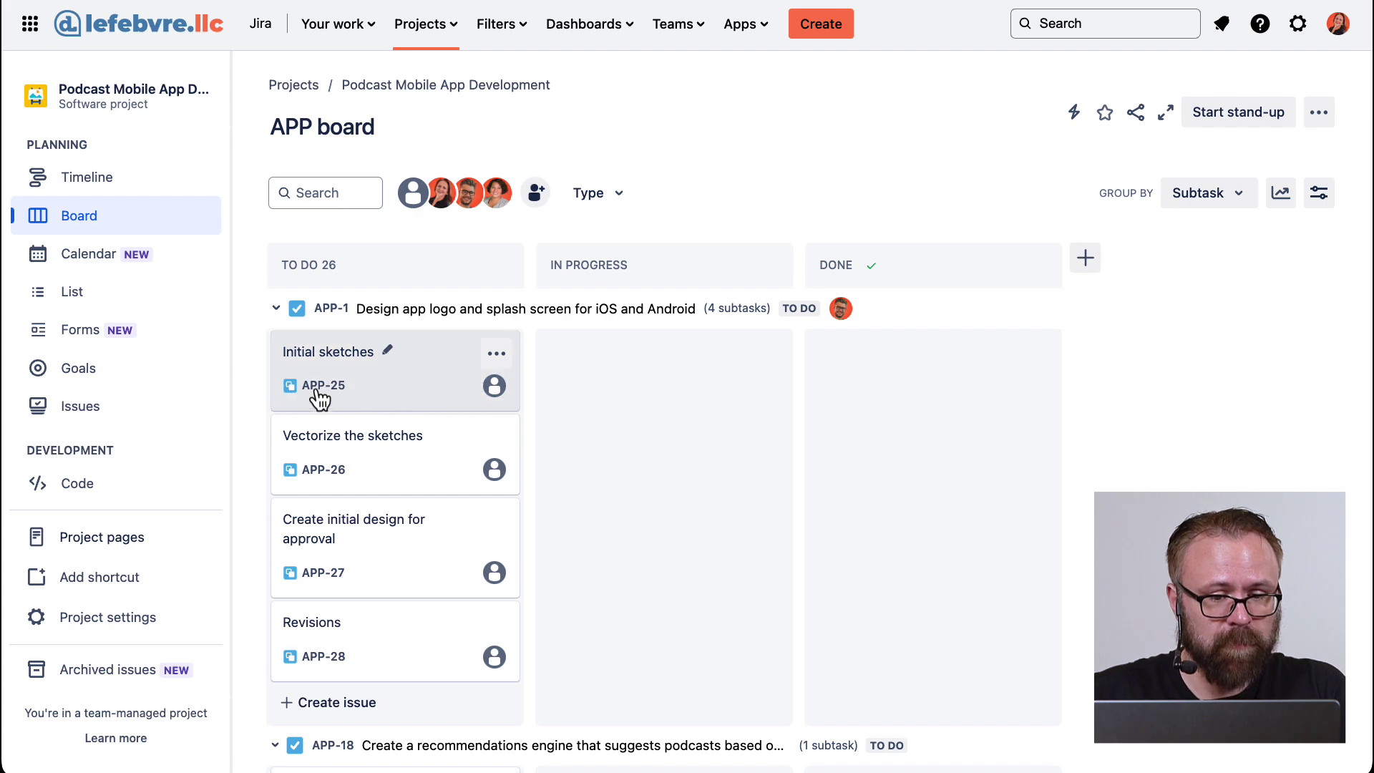
click(275, 308)
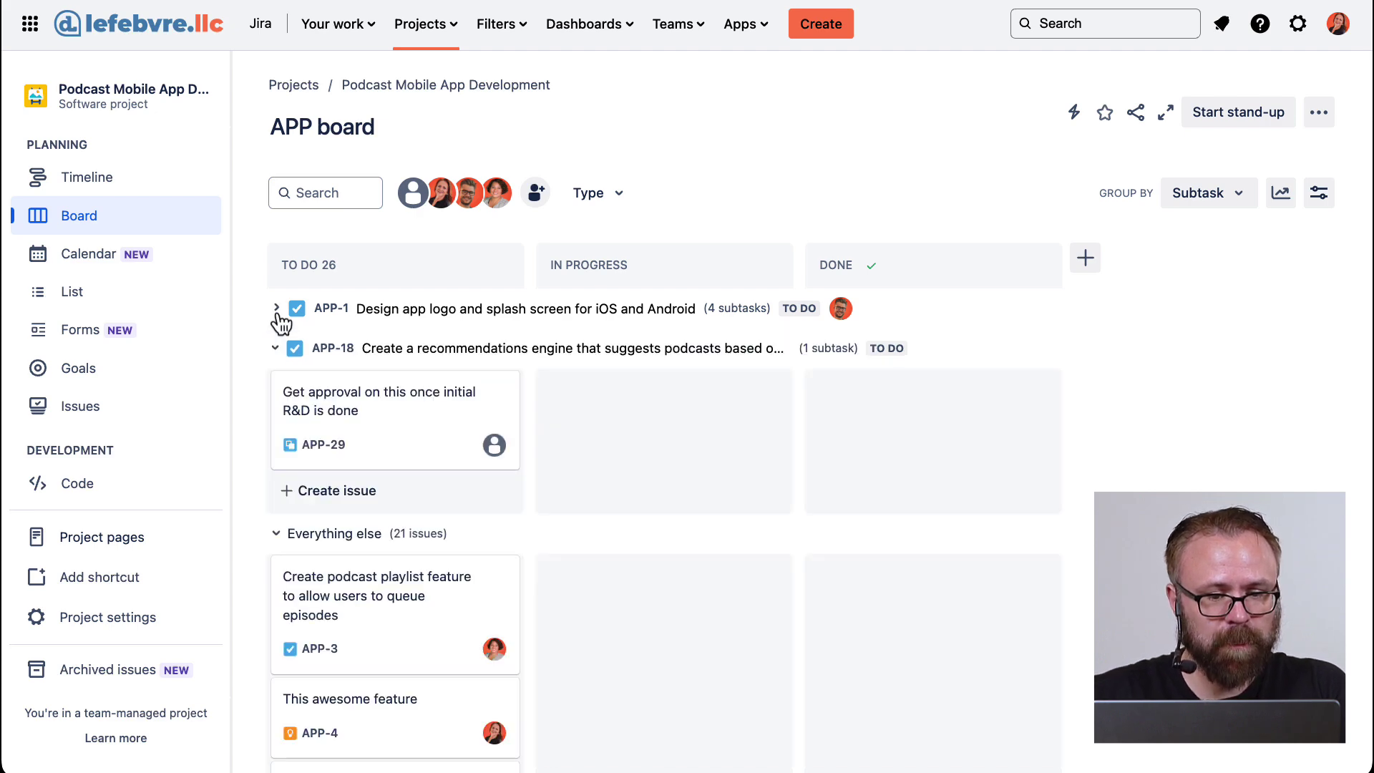
Step: Collapse the APP-18 swimlane and examine the issues listed under the Everything else swimlane
click(275, 348)
click(278, 392)
click(278, 391)
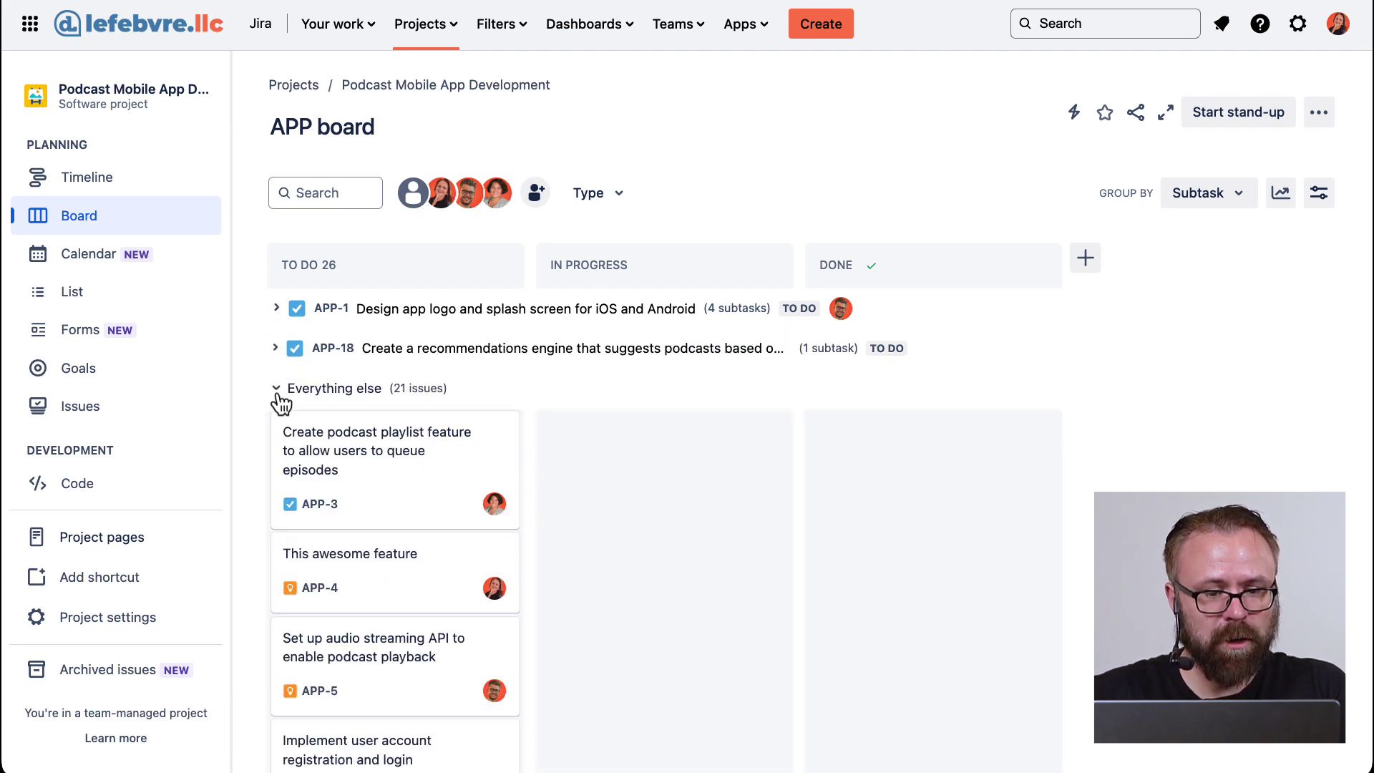
scroll(374, 526, down, 3)
scroll(377, 533, up, 3)
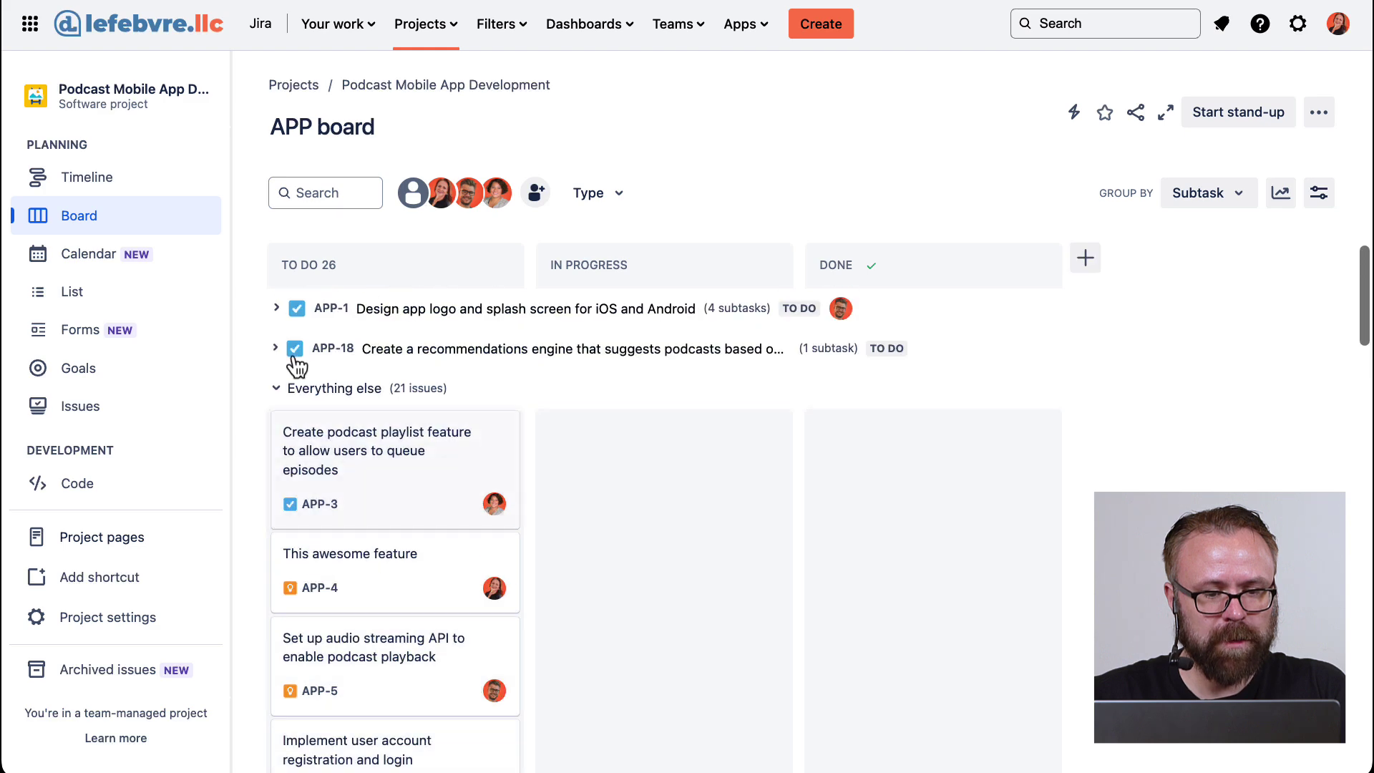
Step: Expand the APP-18 swimlane and view the APP-18 issue's details with its child issue, closing it when done
click(277, 349)
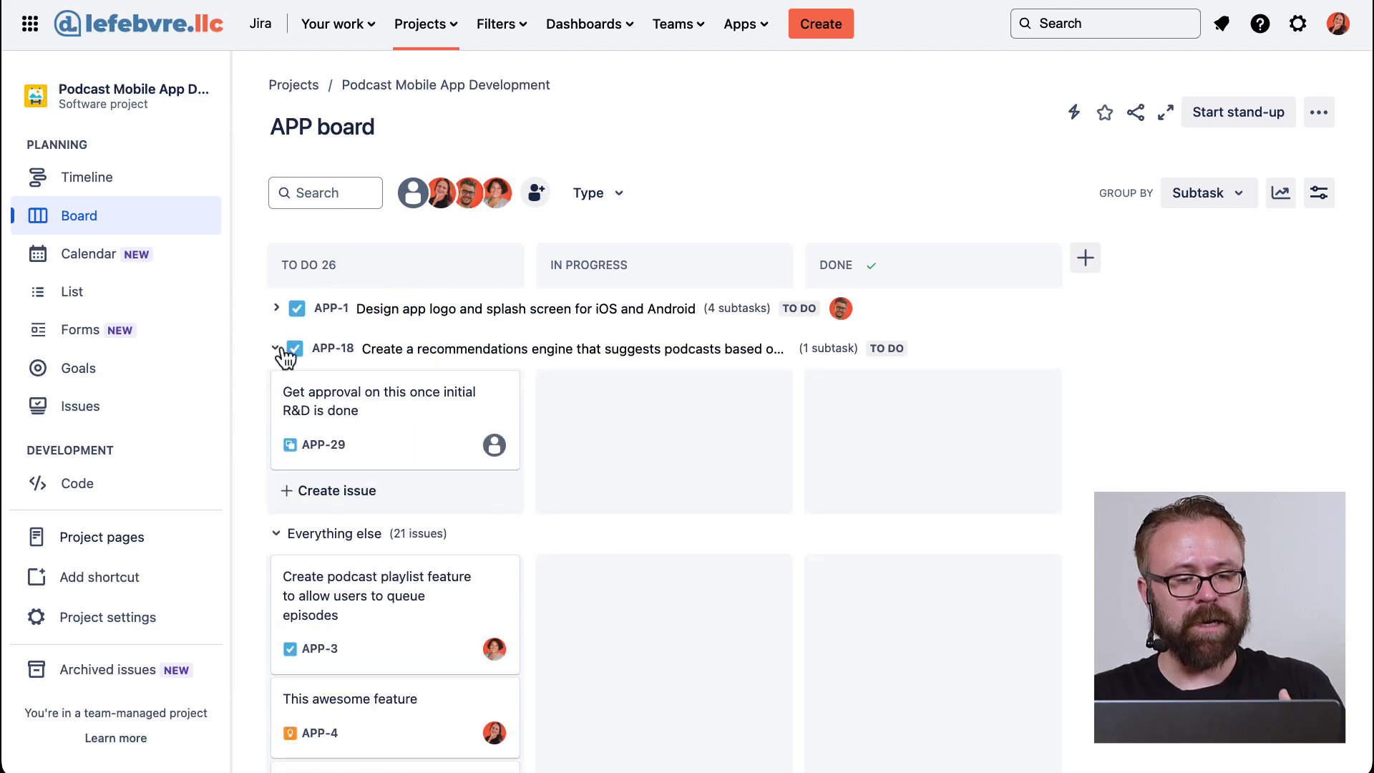
click(416, 352)
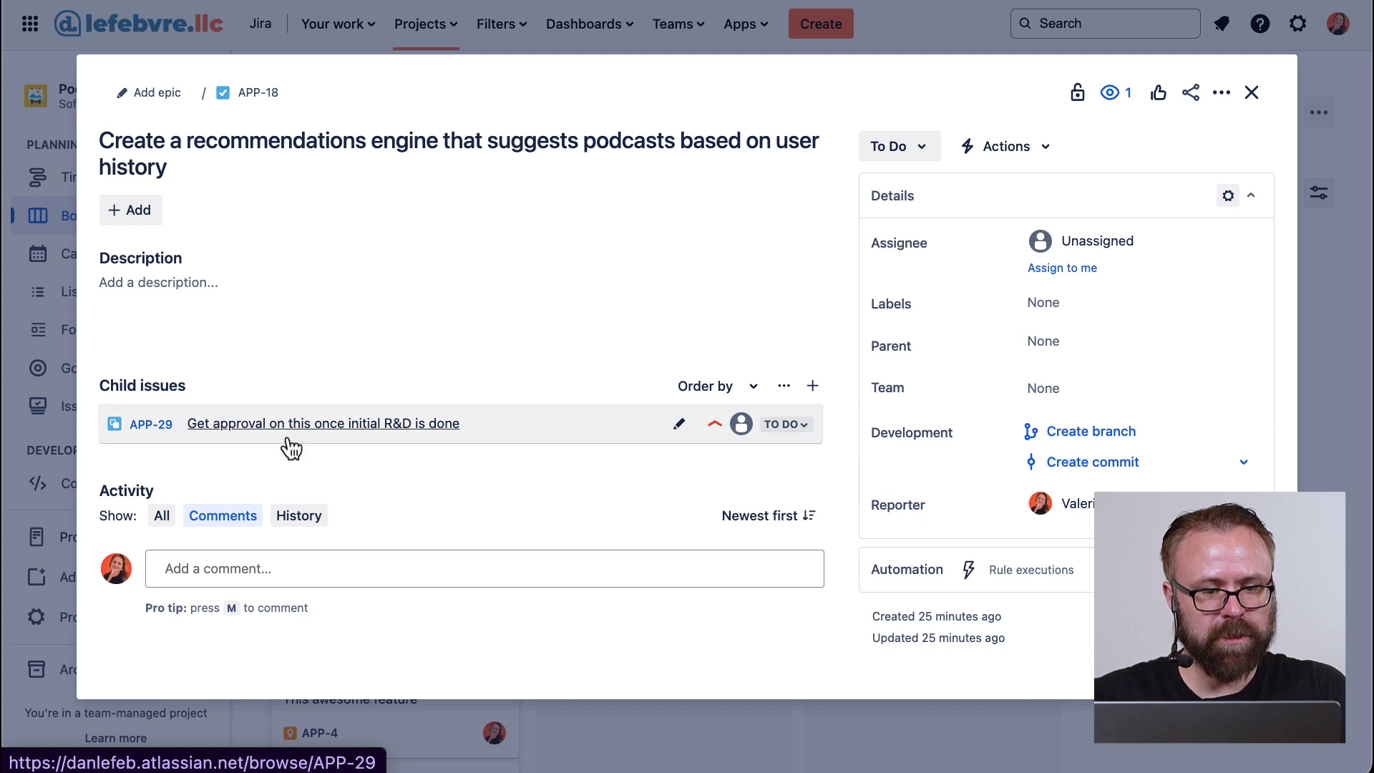
click(1251, 93)
Step: Collapse the APP-18 and Everything else swimlanes and set the board grouping to None
click(1239, 195)
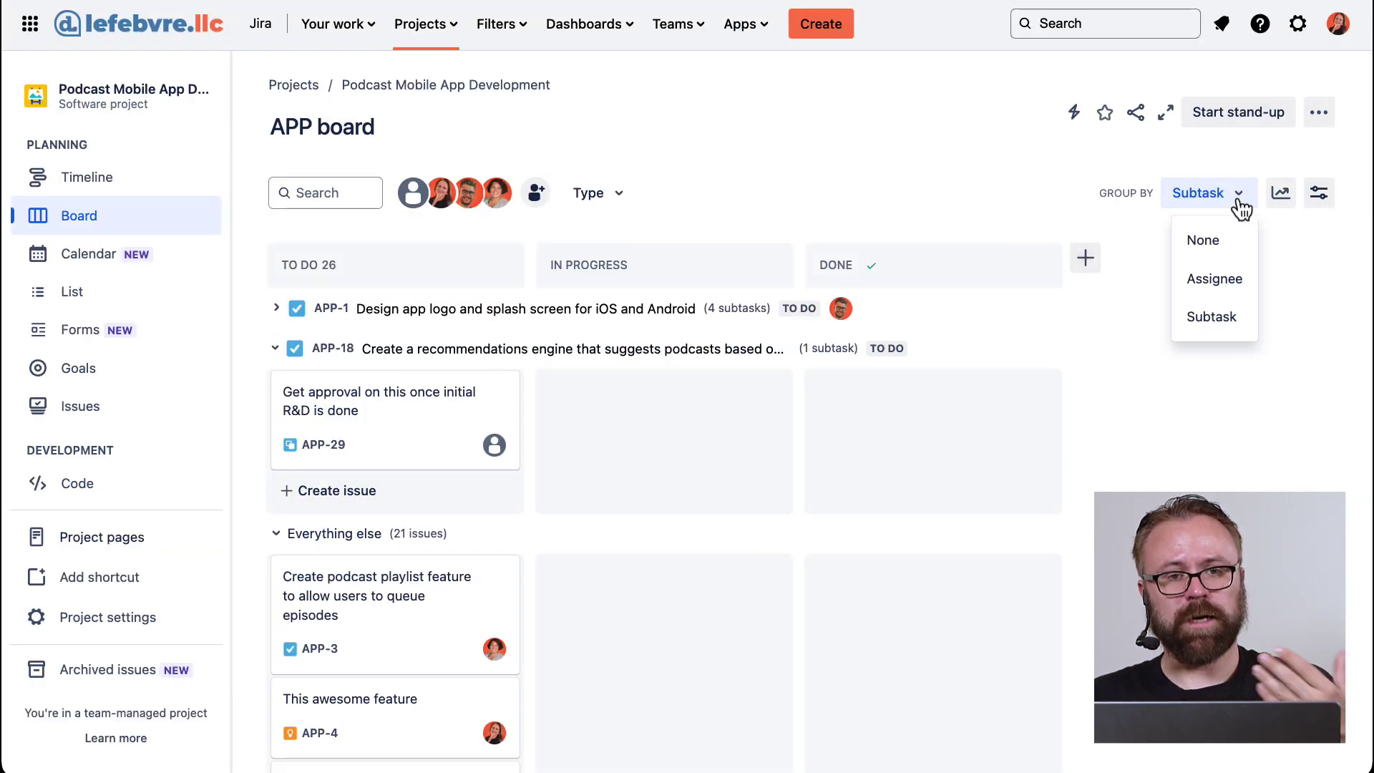
click(275, 348)
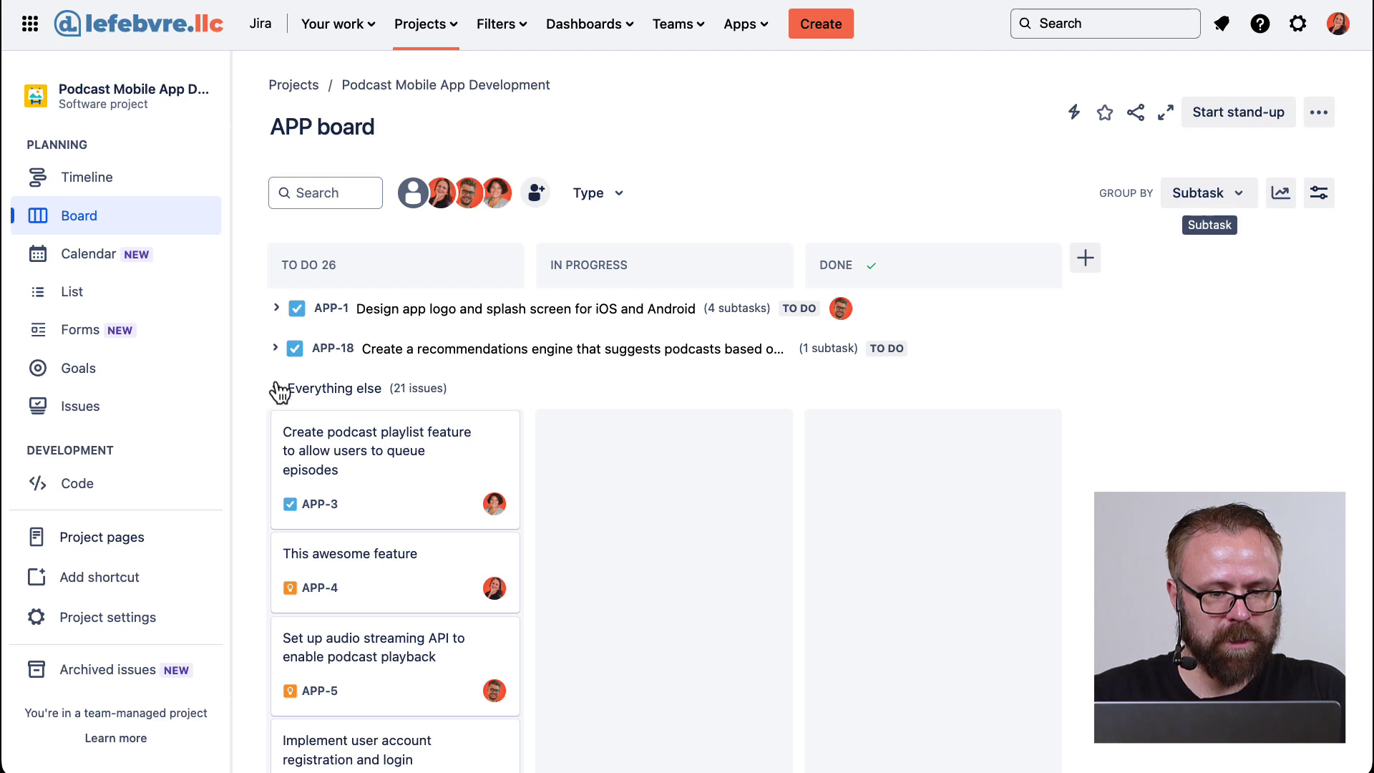
click(276, 388)
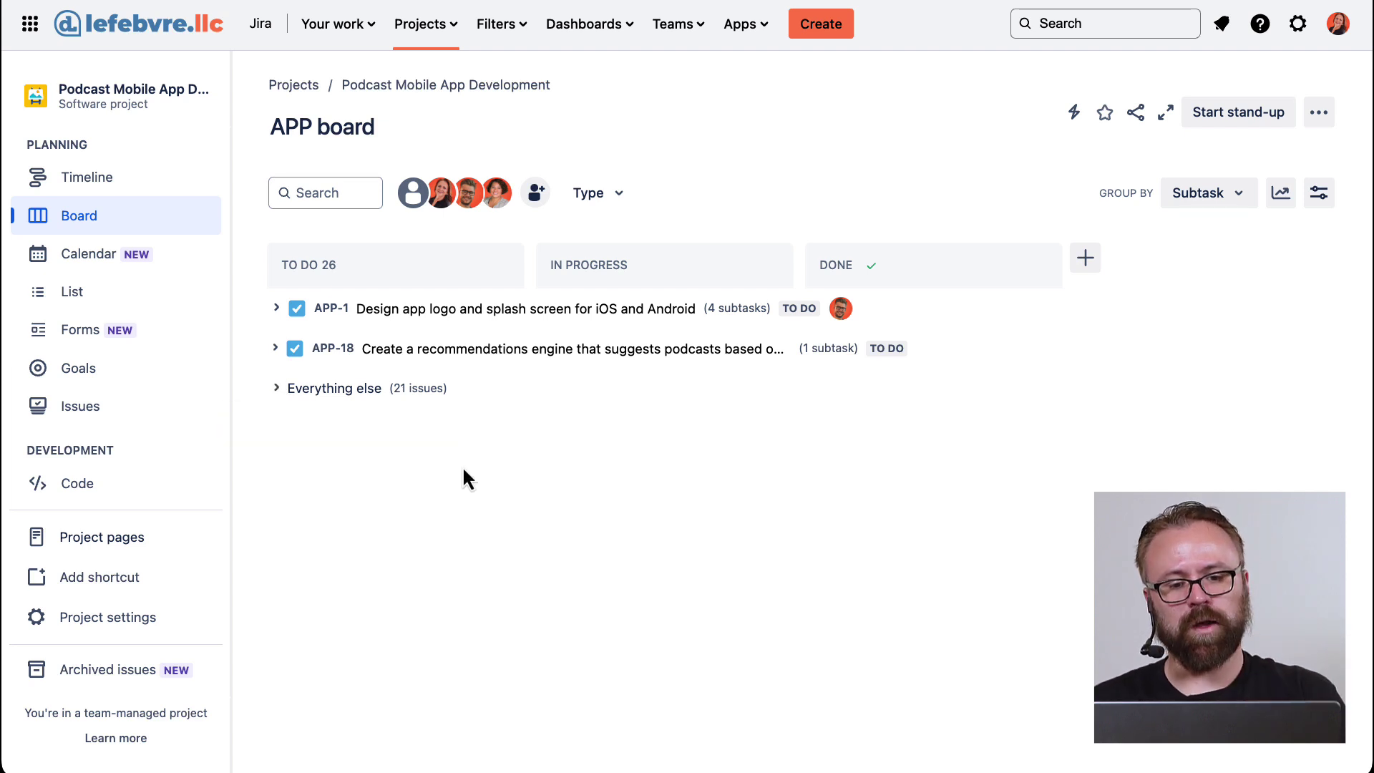
click(1211, 194)
click(1210, 230)
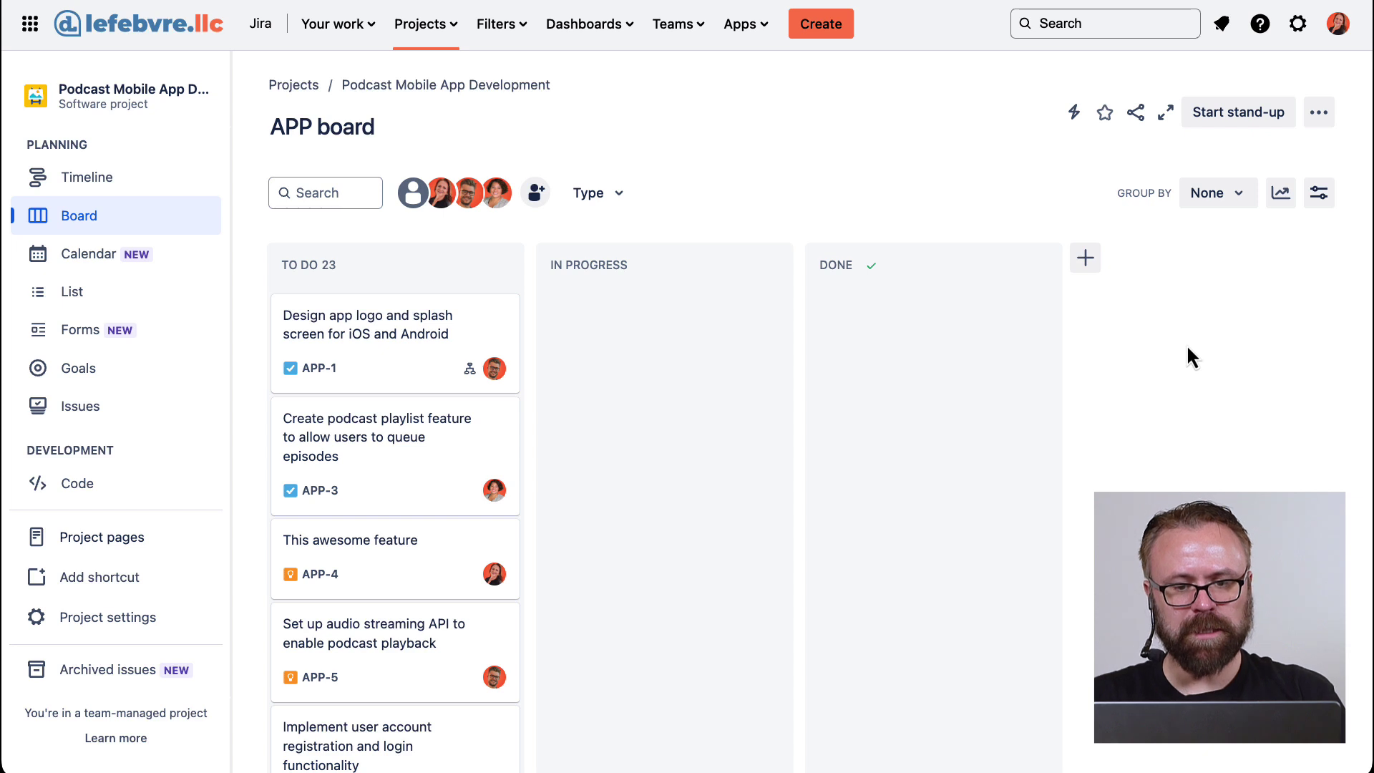
Step: Open the board's view settings and switch the Issue type field off and back on for the cards
click(1327, 207)
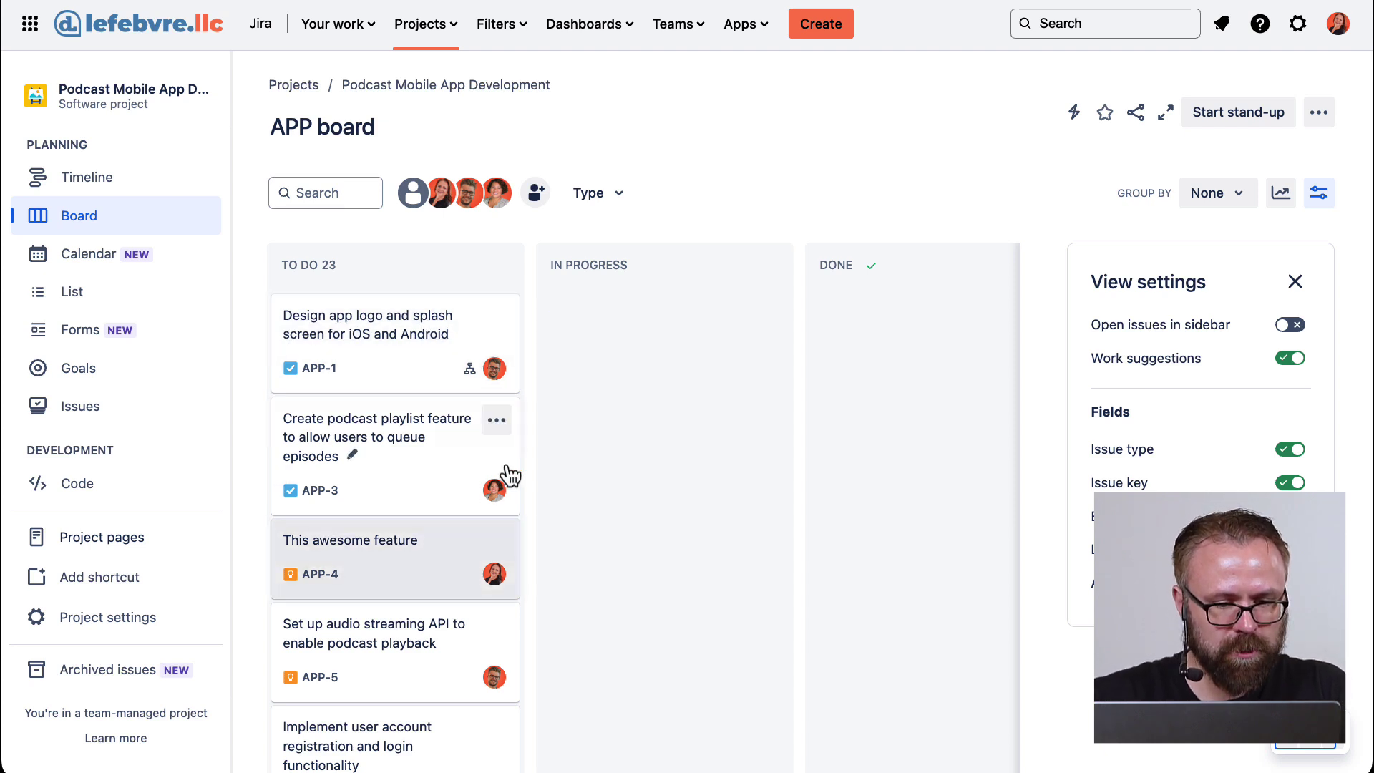
click(1292, 451)
click(1293, 451)
click(1292, 451)
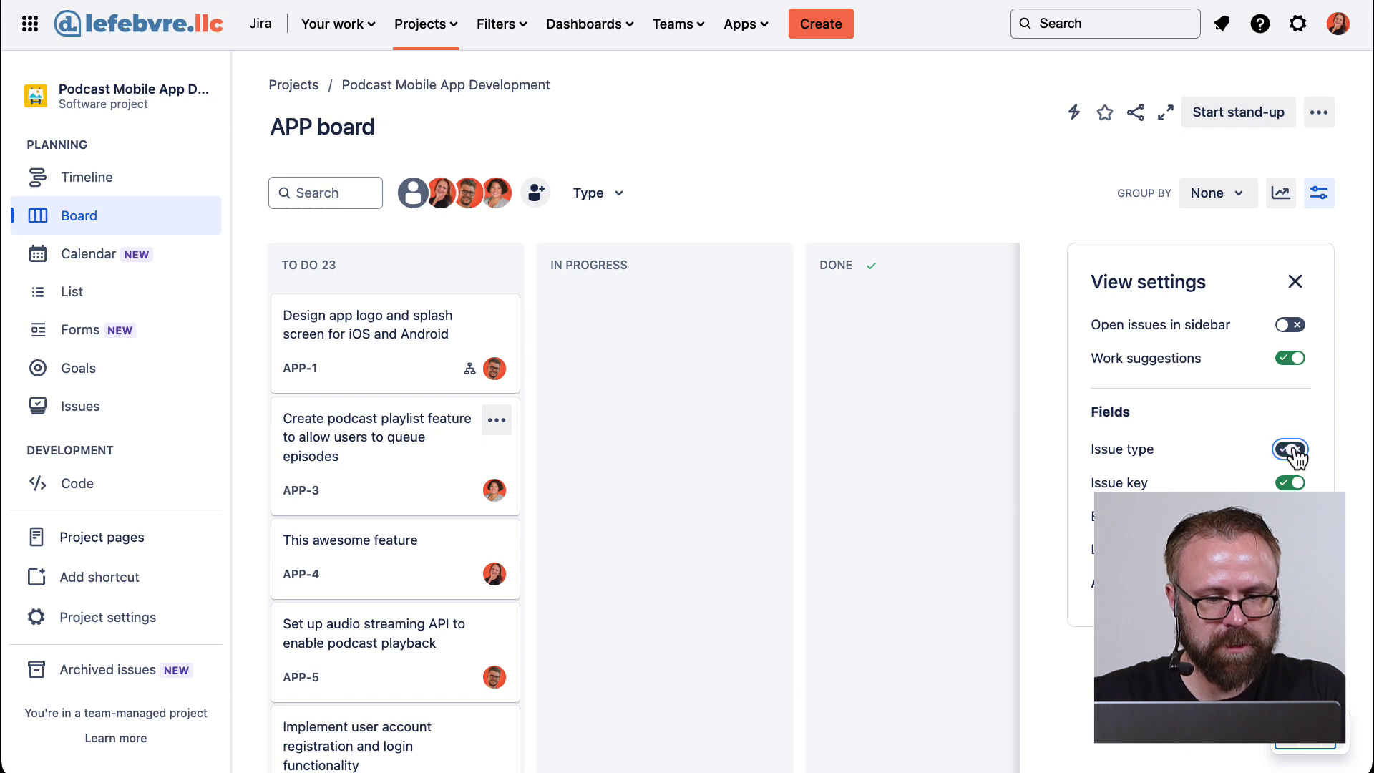
click(1292, 451)
Step: Hide the issue key and assignee on the cards, show both again, and close the view settings
click(1290, 482)
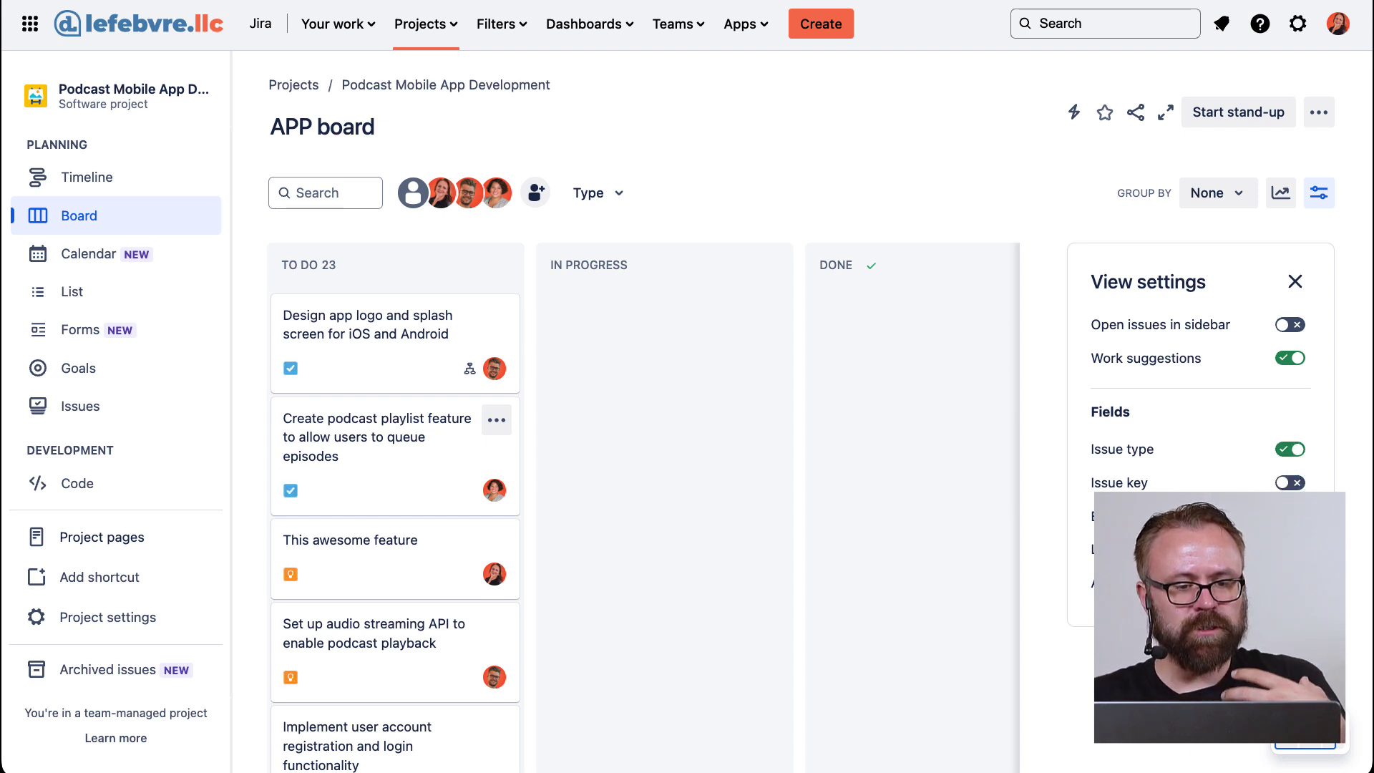
click(1290, 583)
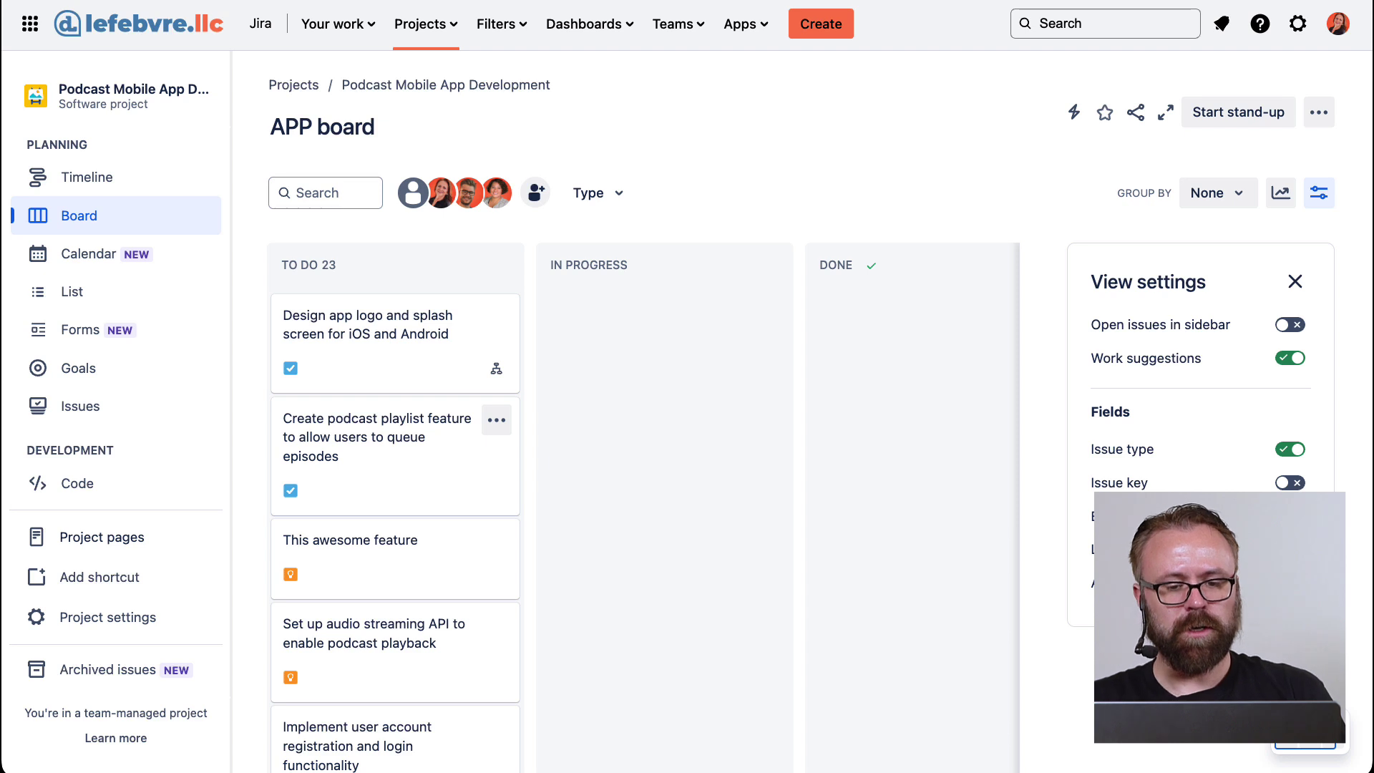
click(1290, 584)
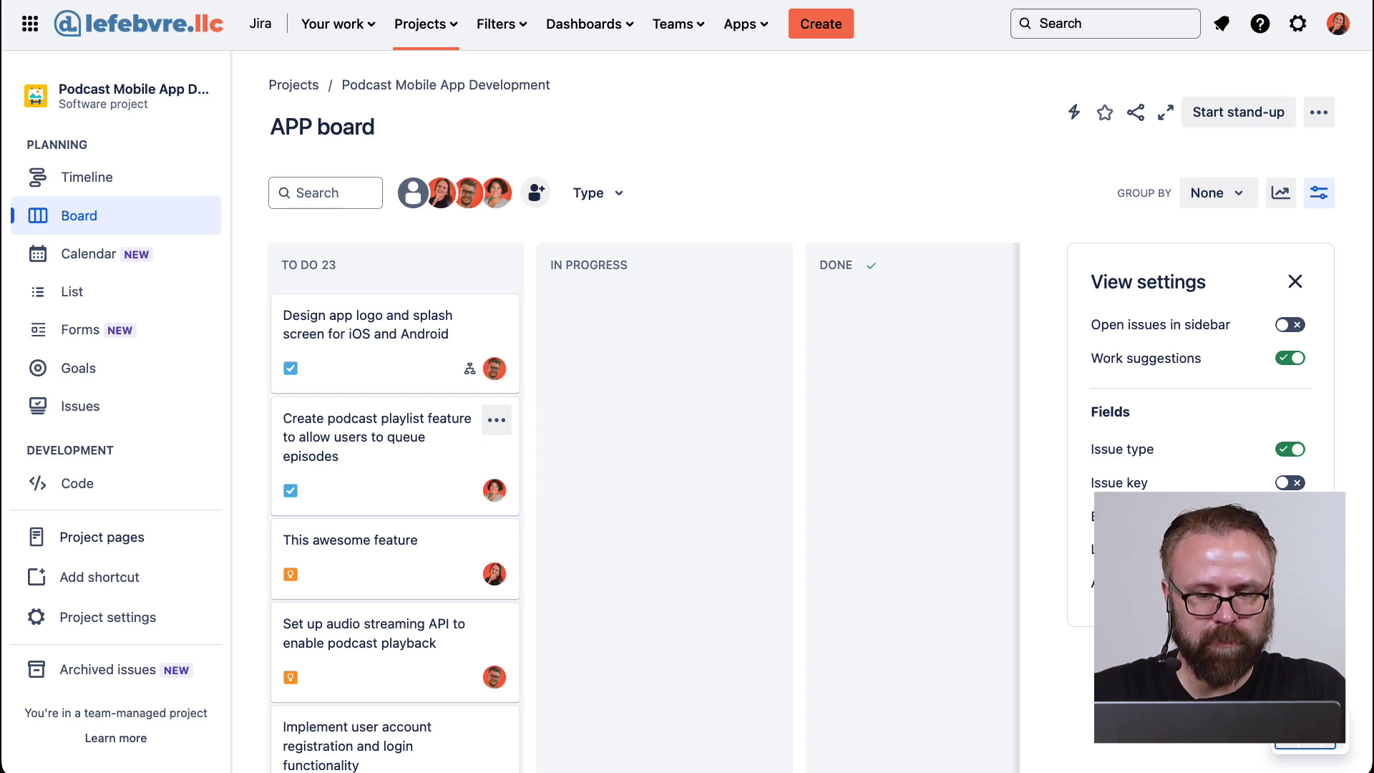
click(1292, 483)
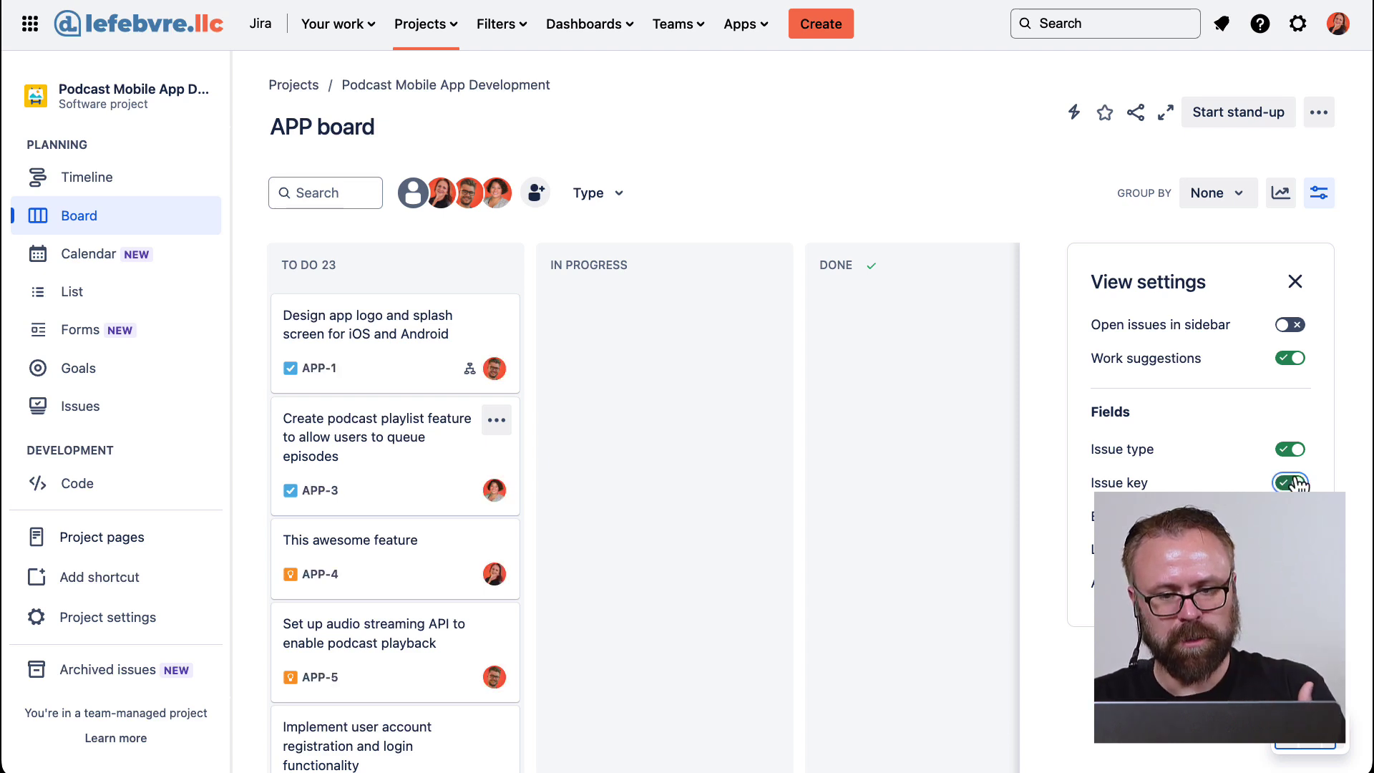
click(1295, 281)
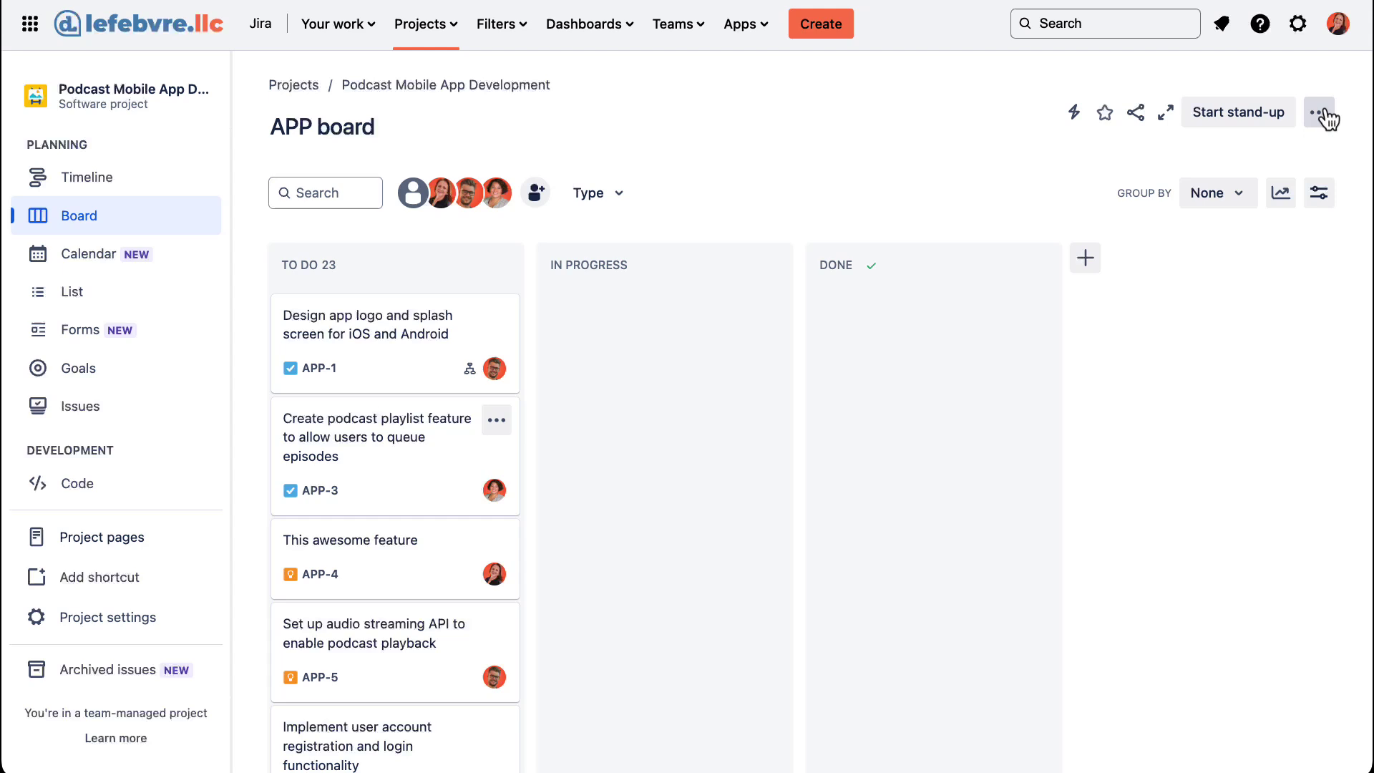
Step: Open the project's custom filter management and name the new filter "New Feature"
click(1320, 114)
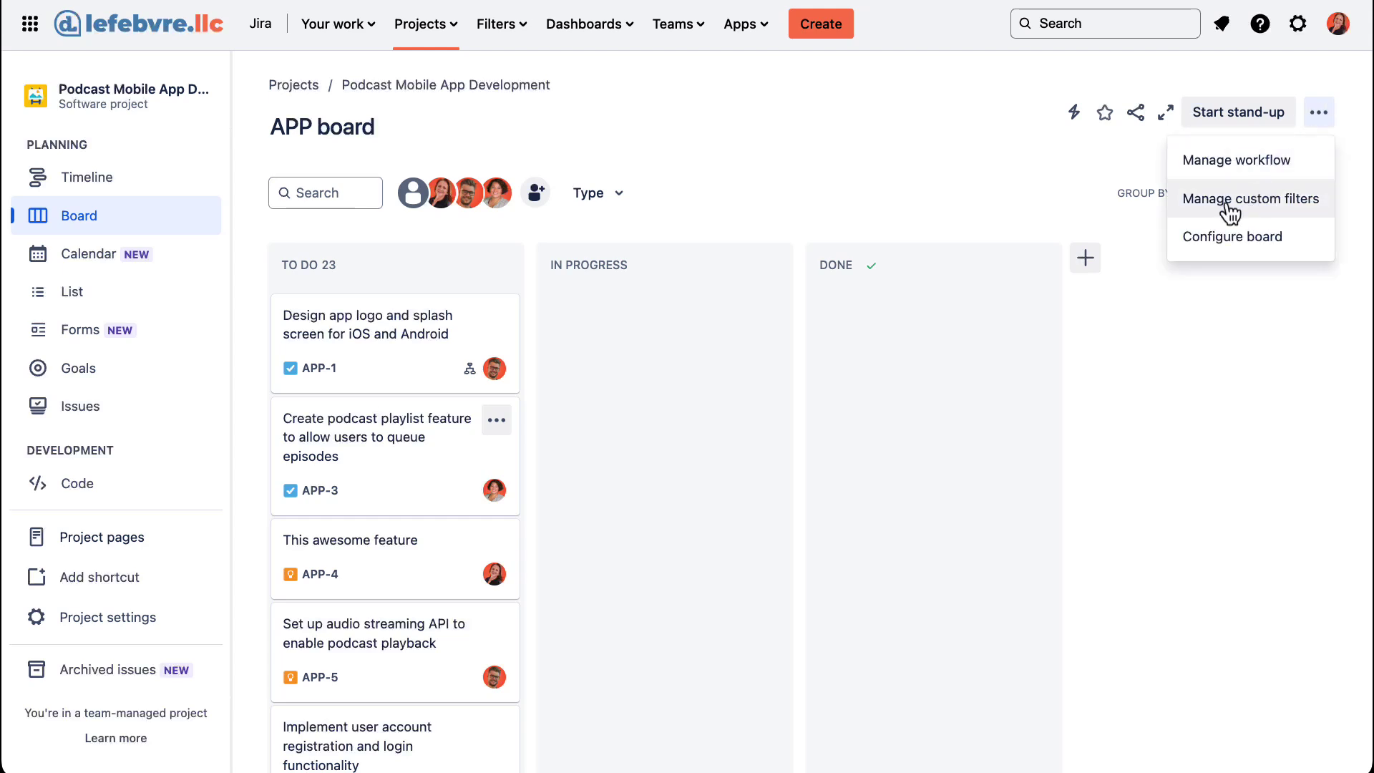
click(1265, 206)
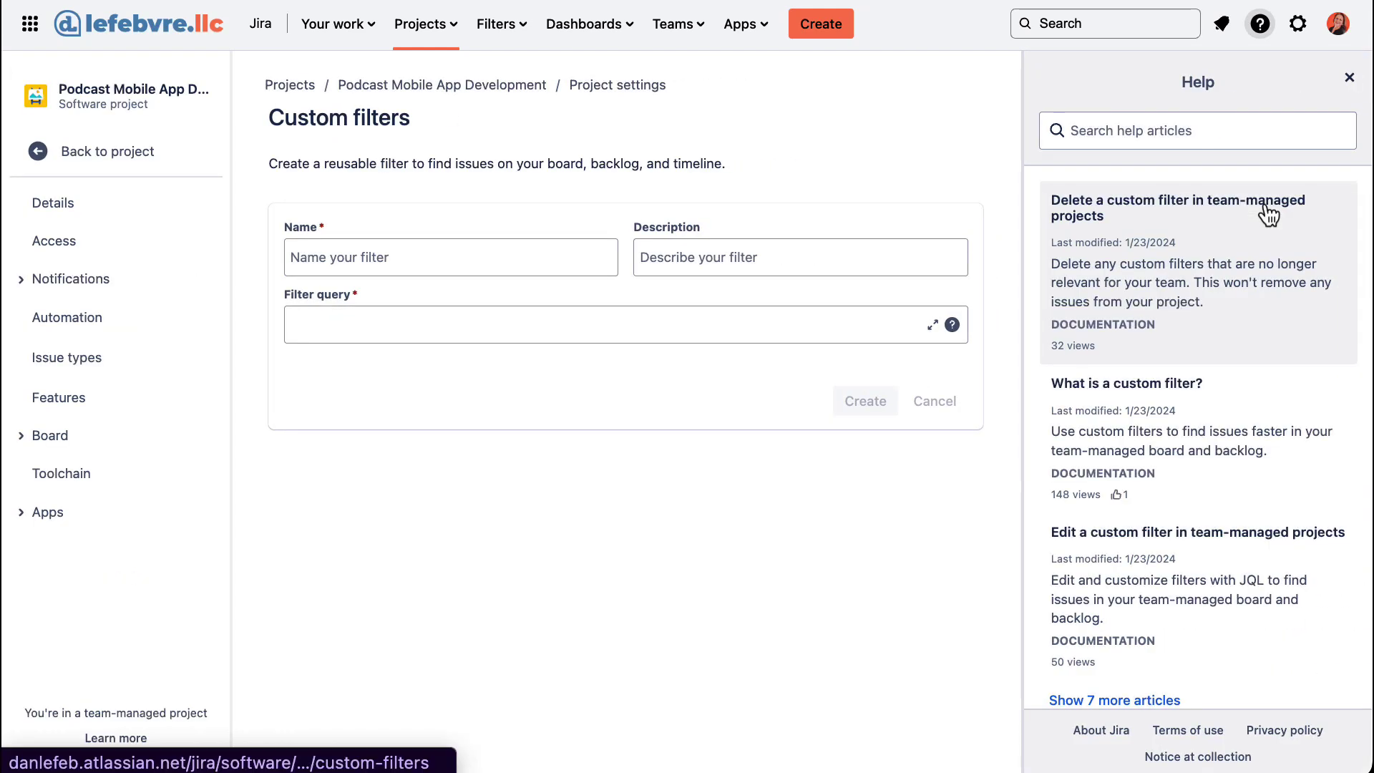
click(511, 258)
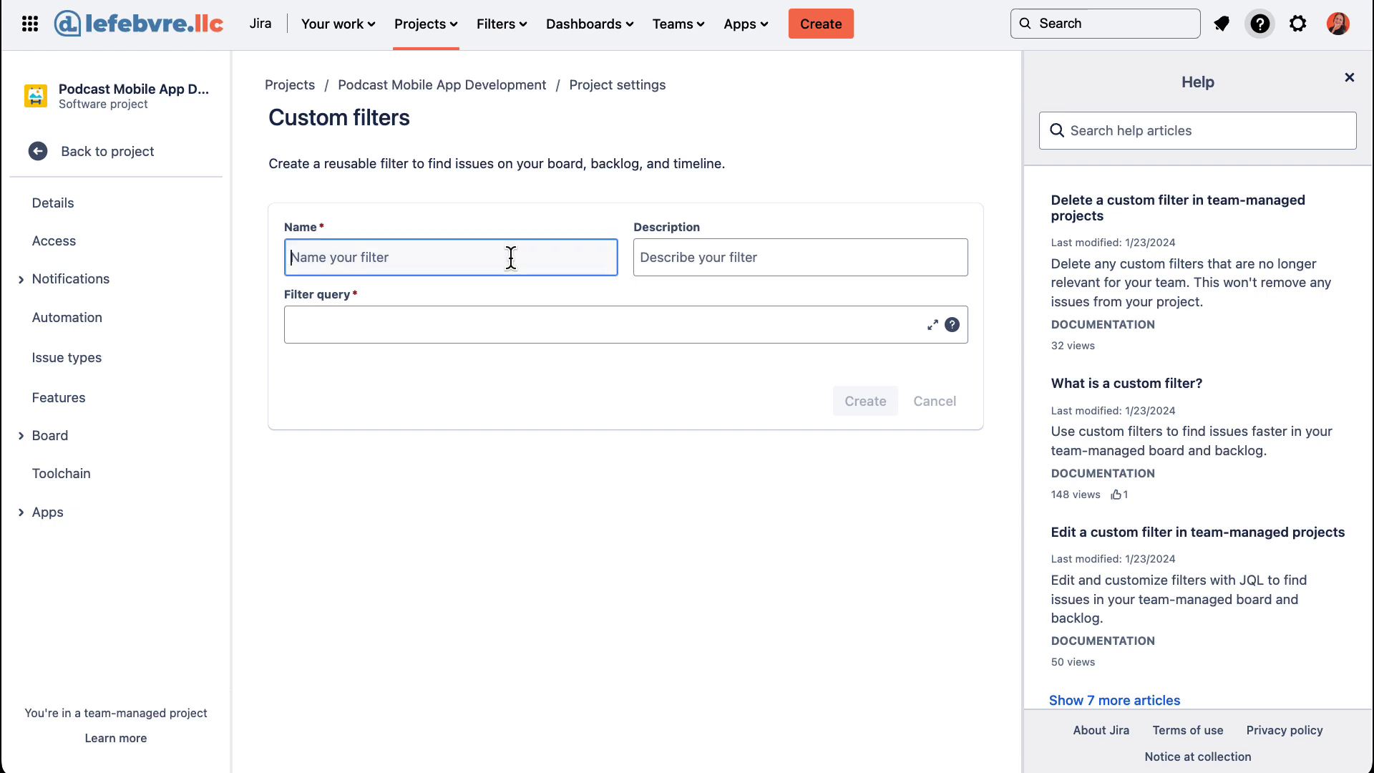
text(New Feature)
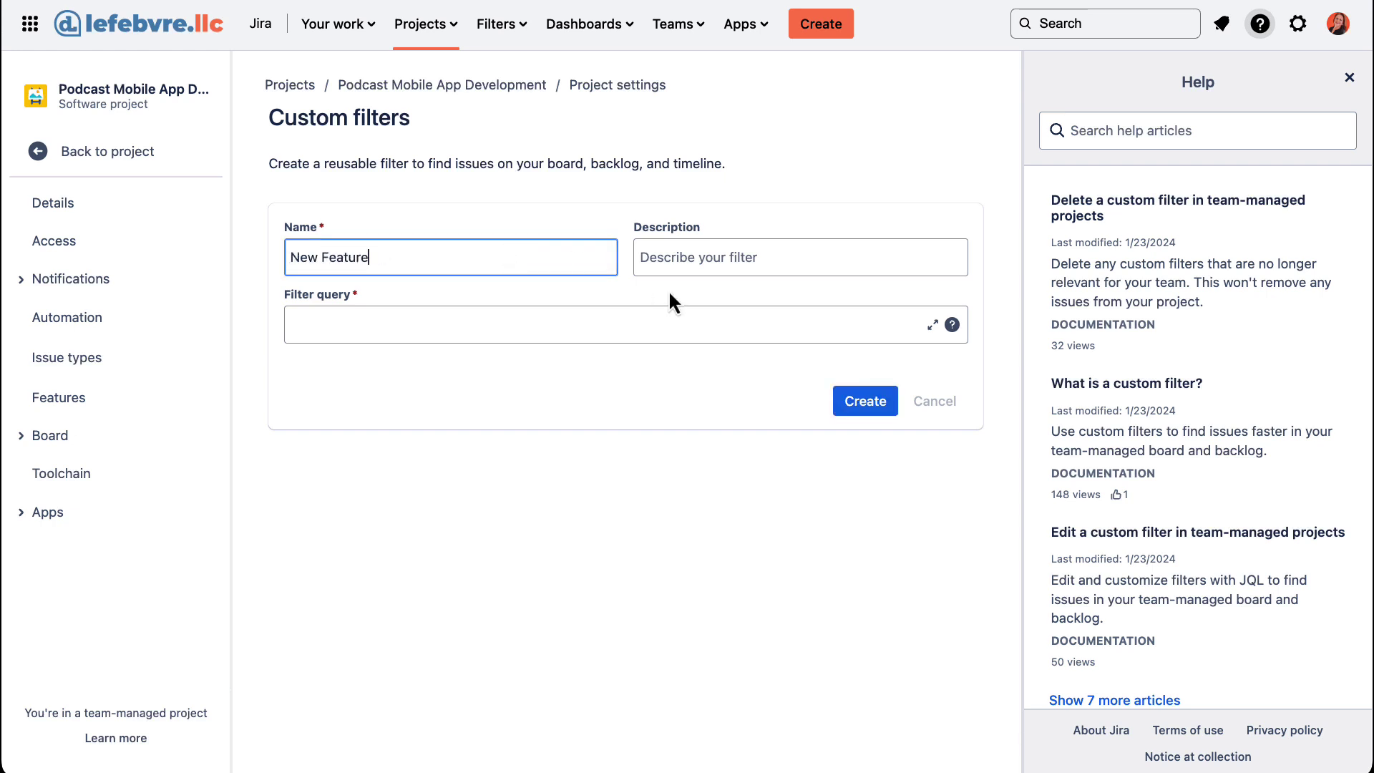
Step: Set the filter query to issuetype = "New Feature" and create the custom filter
click(582, 322)
text(issue)
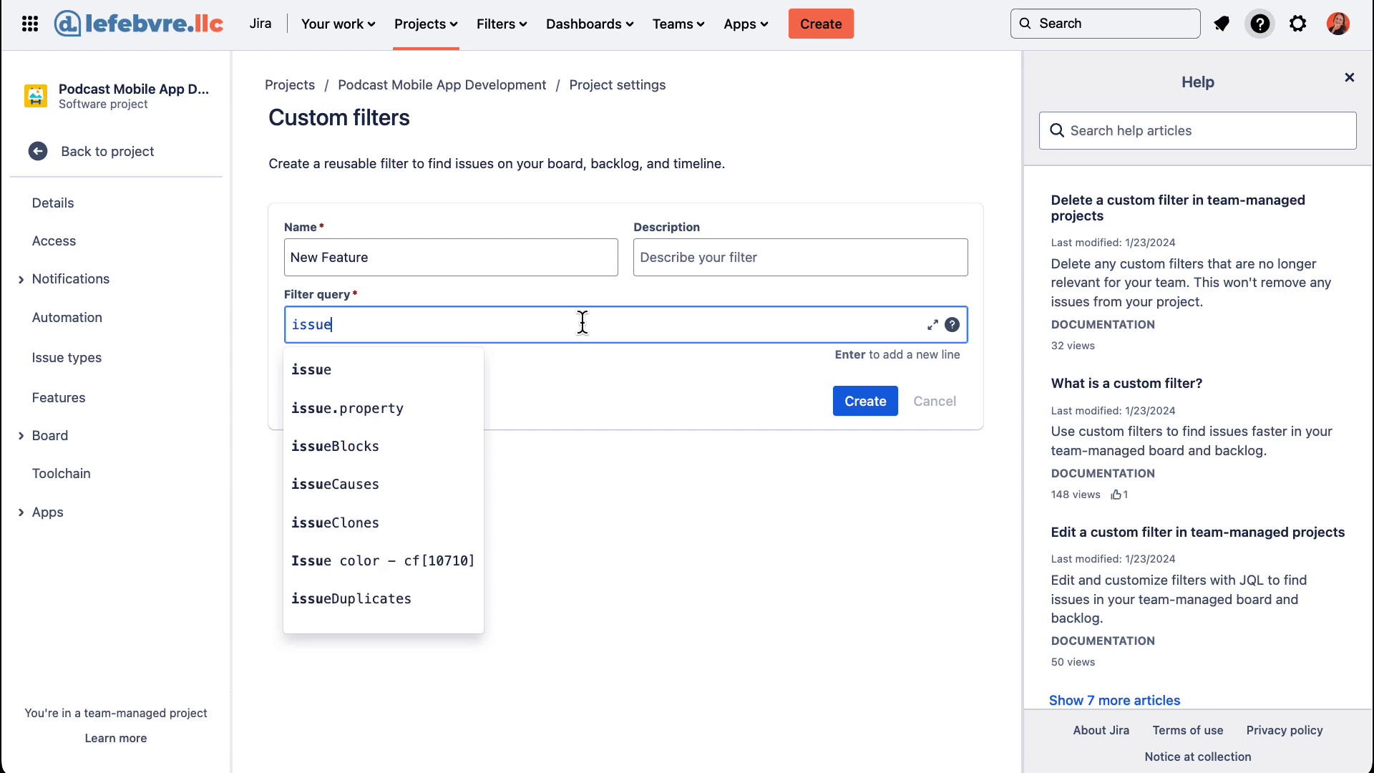
text(type)
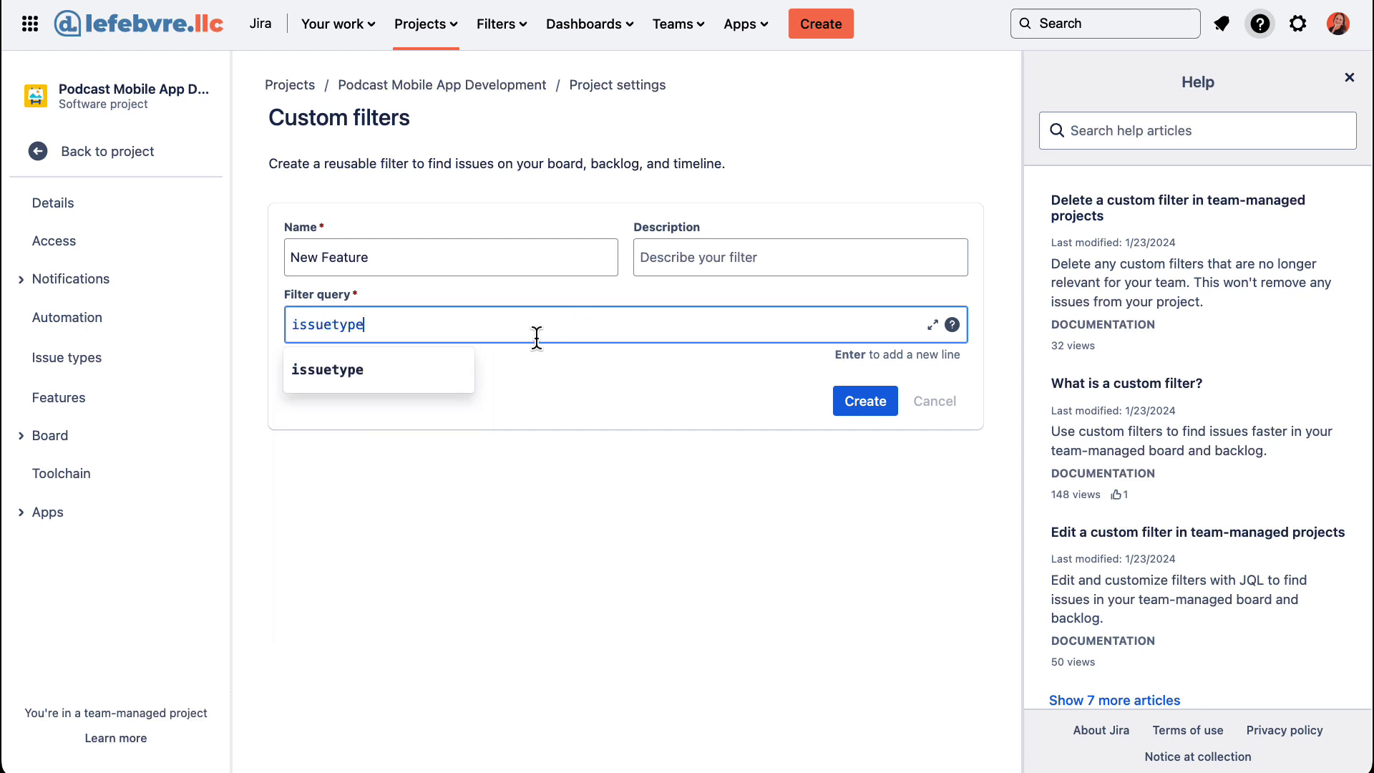
click(409, 375)
text(= New Feature)
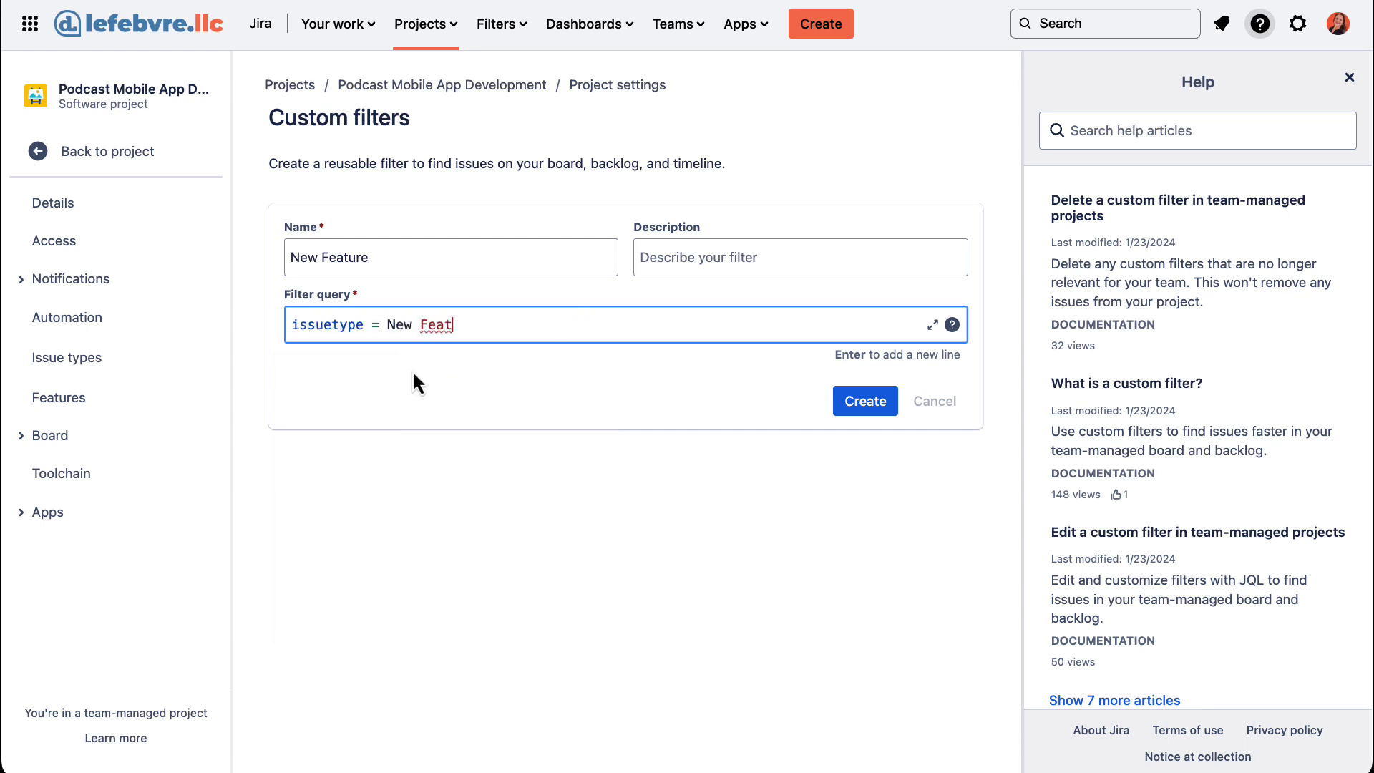
key(BackSpace)
key(BackSpace)
key(BackSpace)
key(BackSpace)
key(BackSpace)
key(BackSpace)
key(BackSpace)
key(BackSpace)
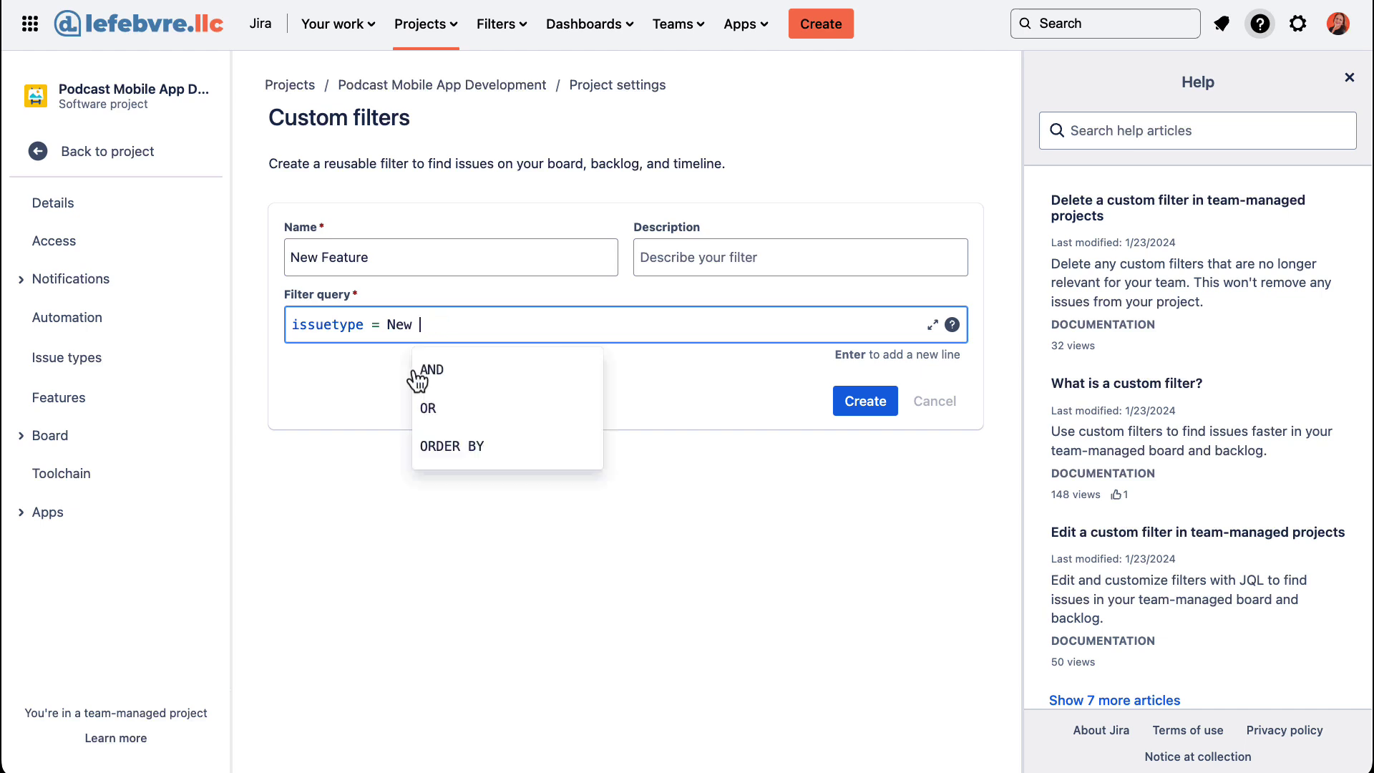
click(445, 373)
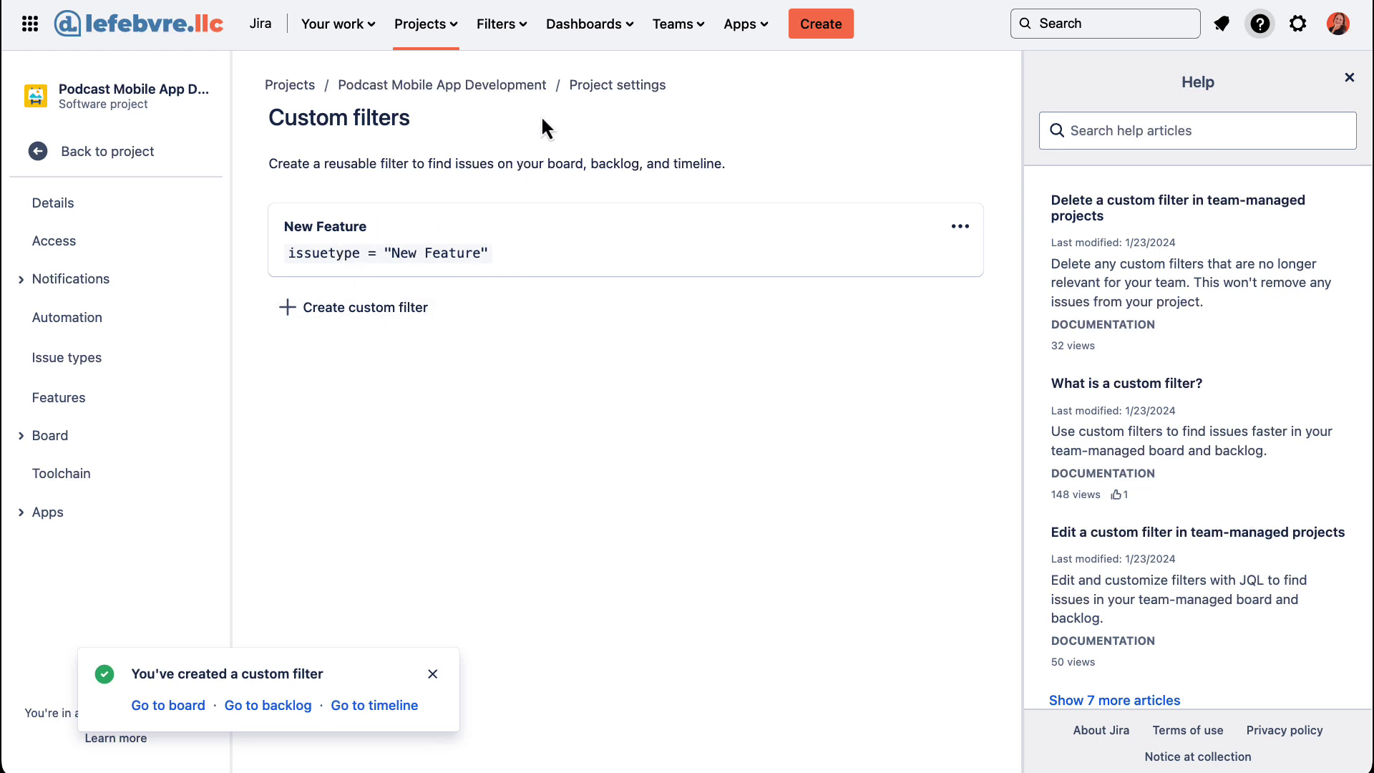
Step: Return to the APP board, close the help pane, and apply the New Feature custom filter
click(101, 151)
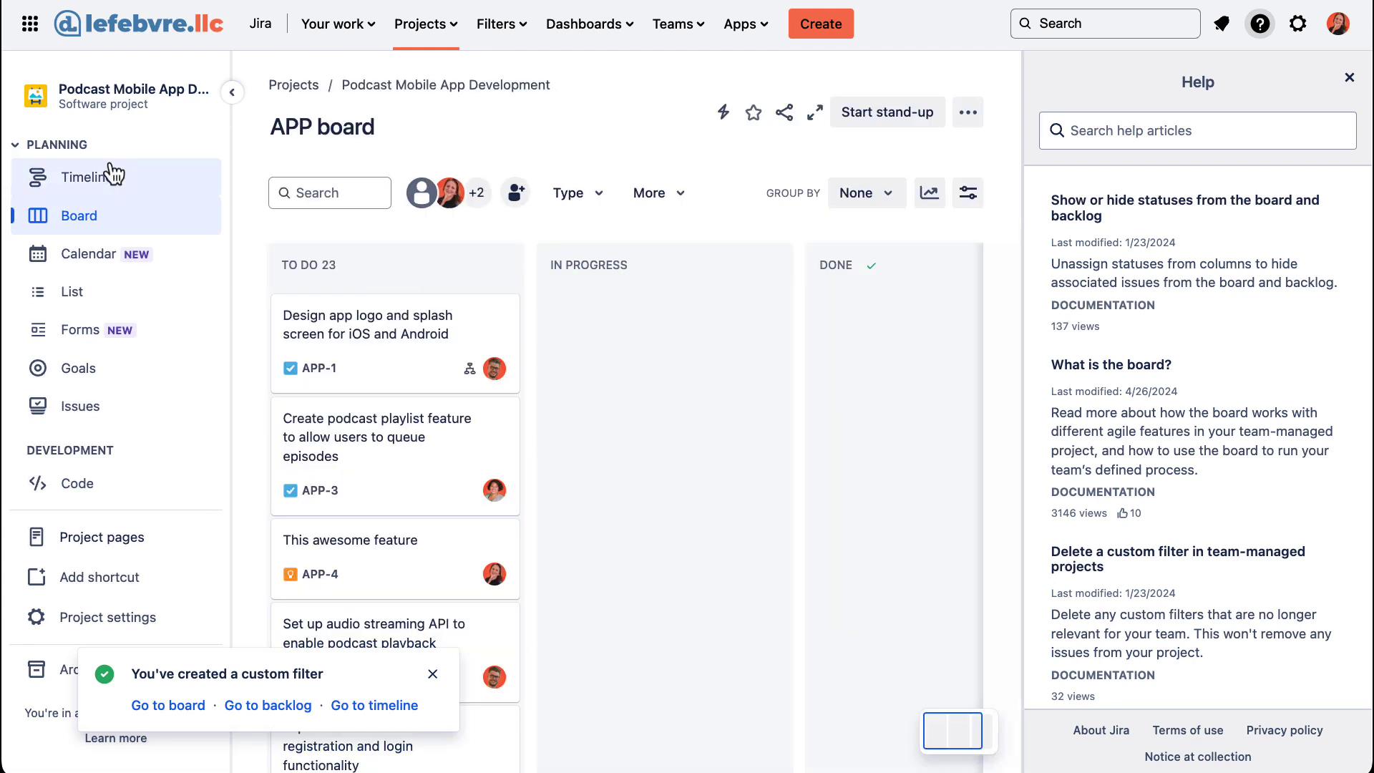
click(1348, 77)
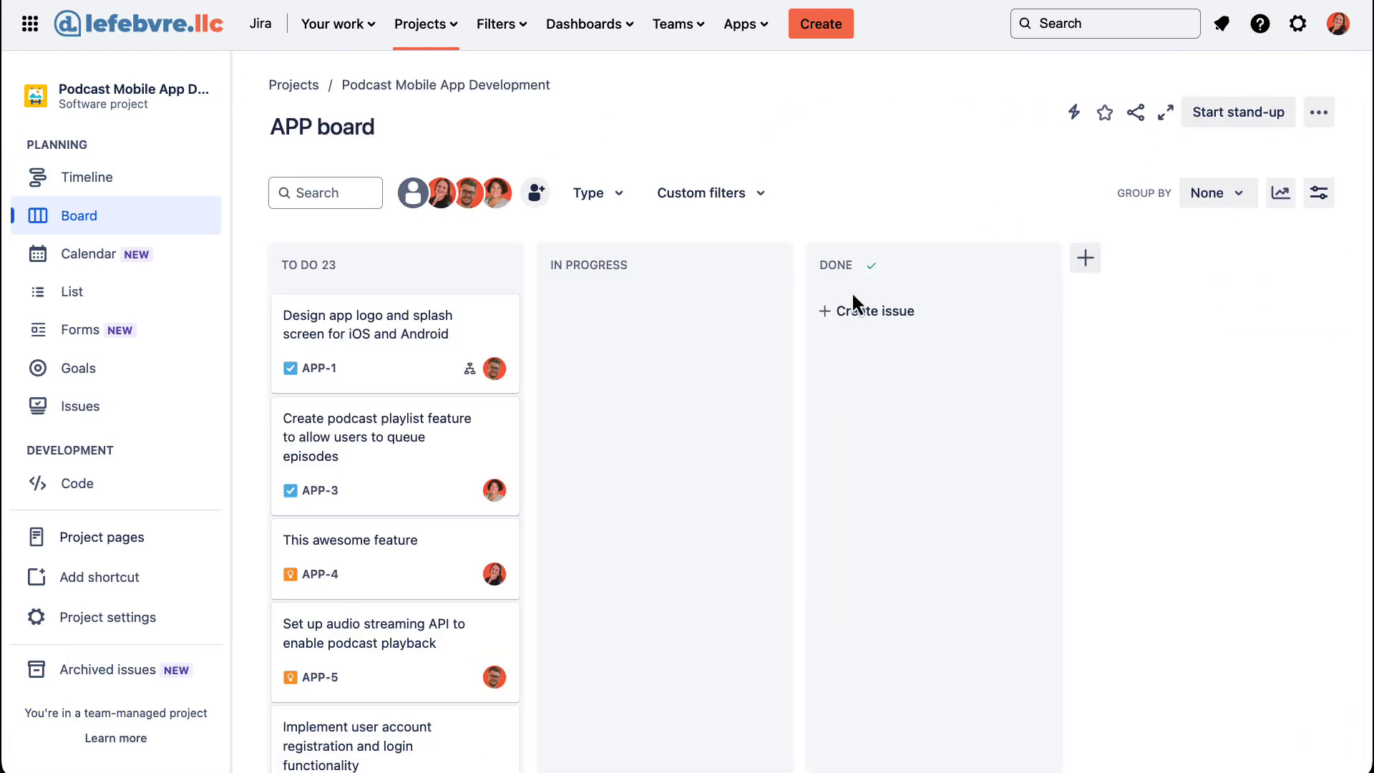
click(741, 203)
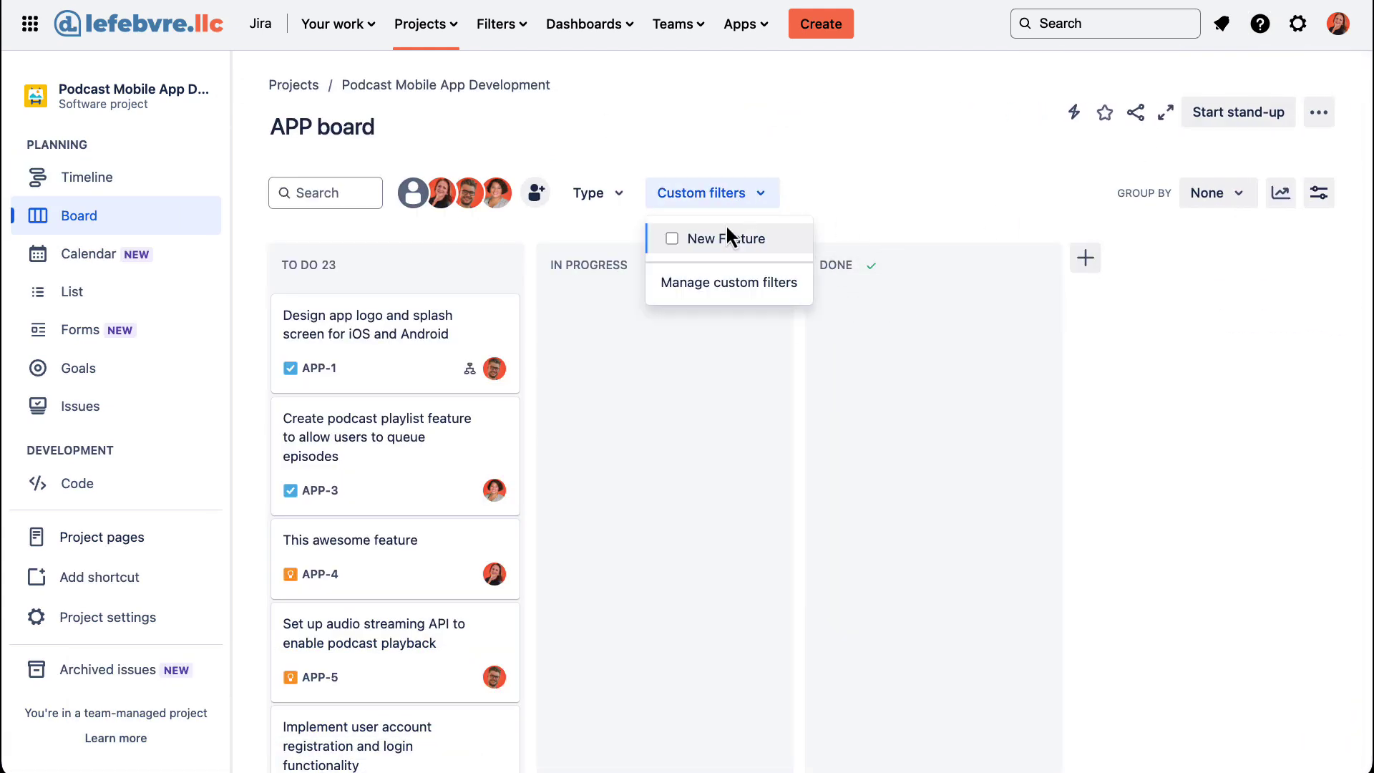
click(723, 236)
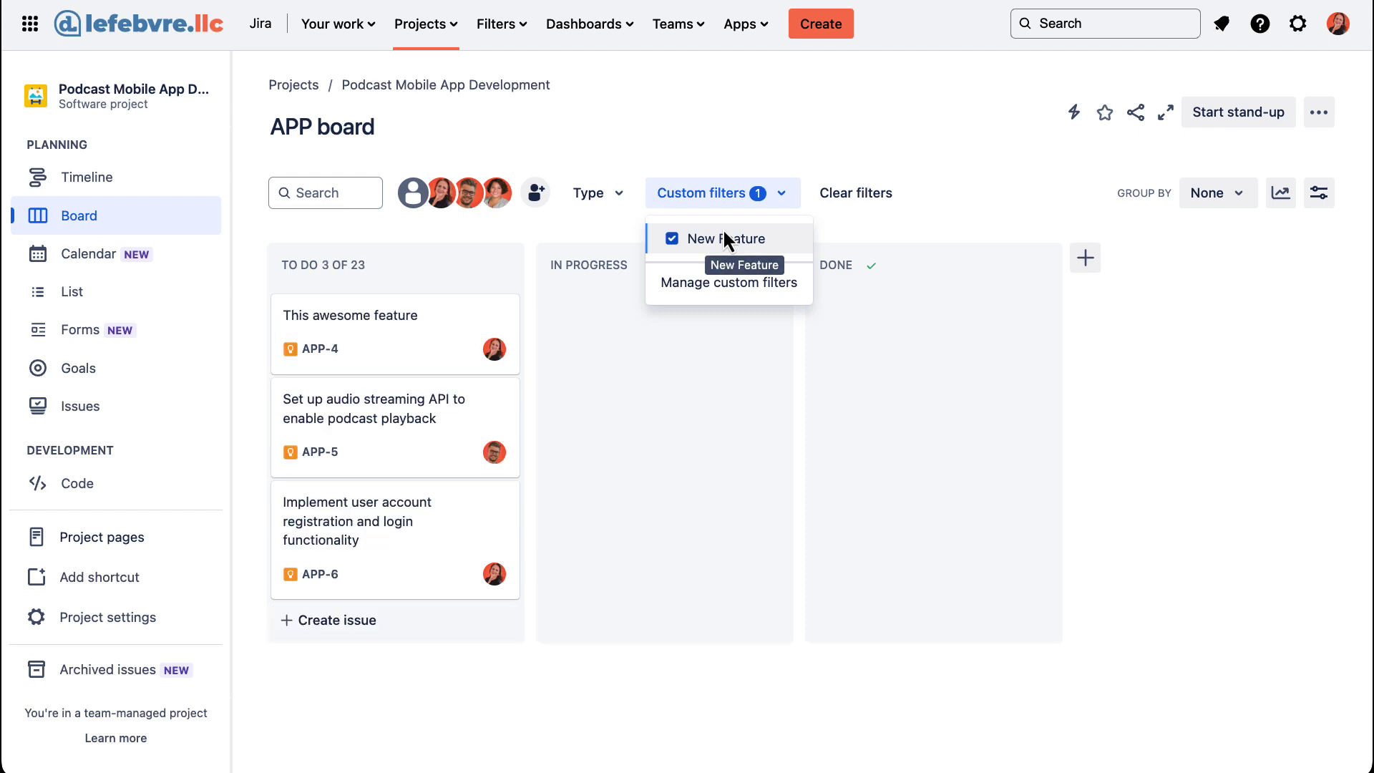
click(721, 136)
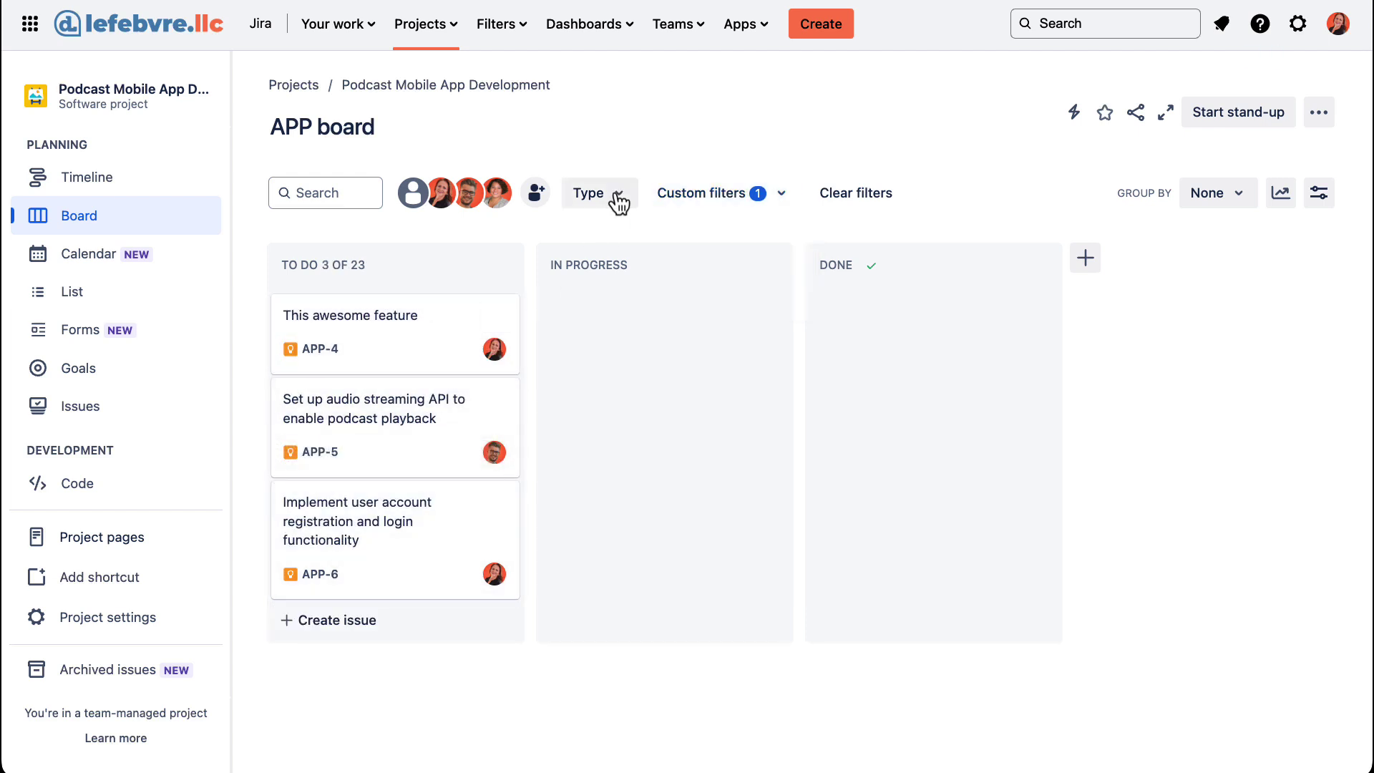
Step: Open the New Feature custom filter for editing and browse the JQL documentation from its query help
click(719, 204)
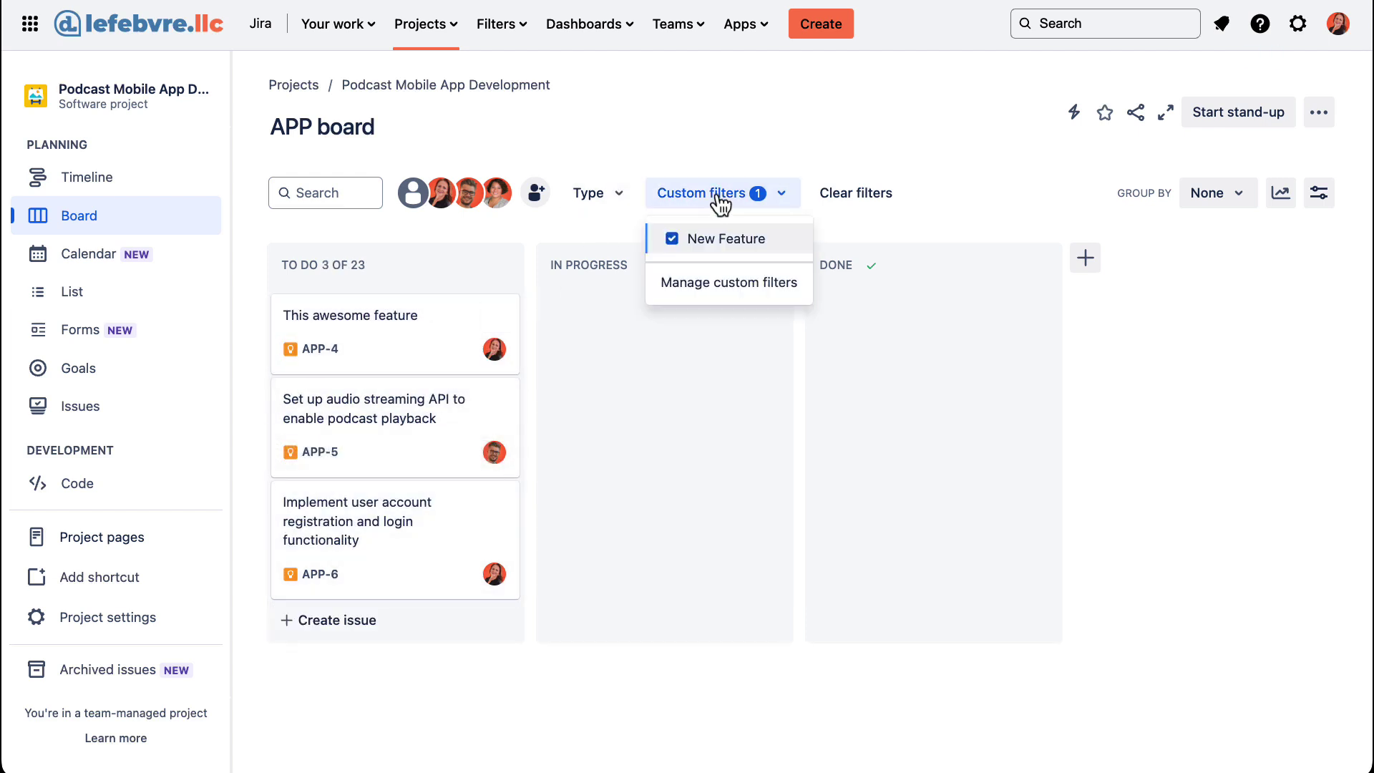
click(724, 286)
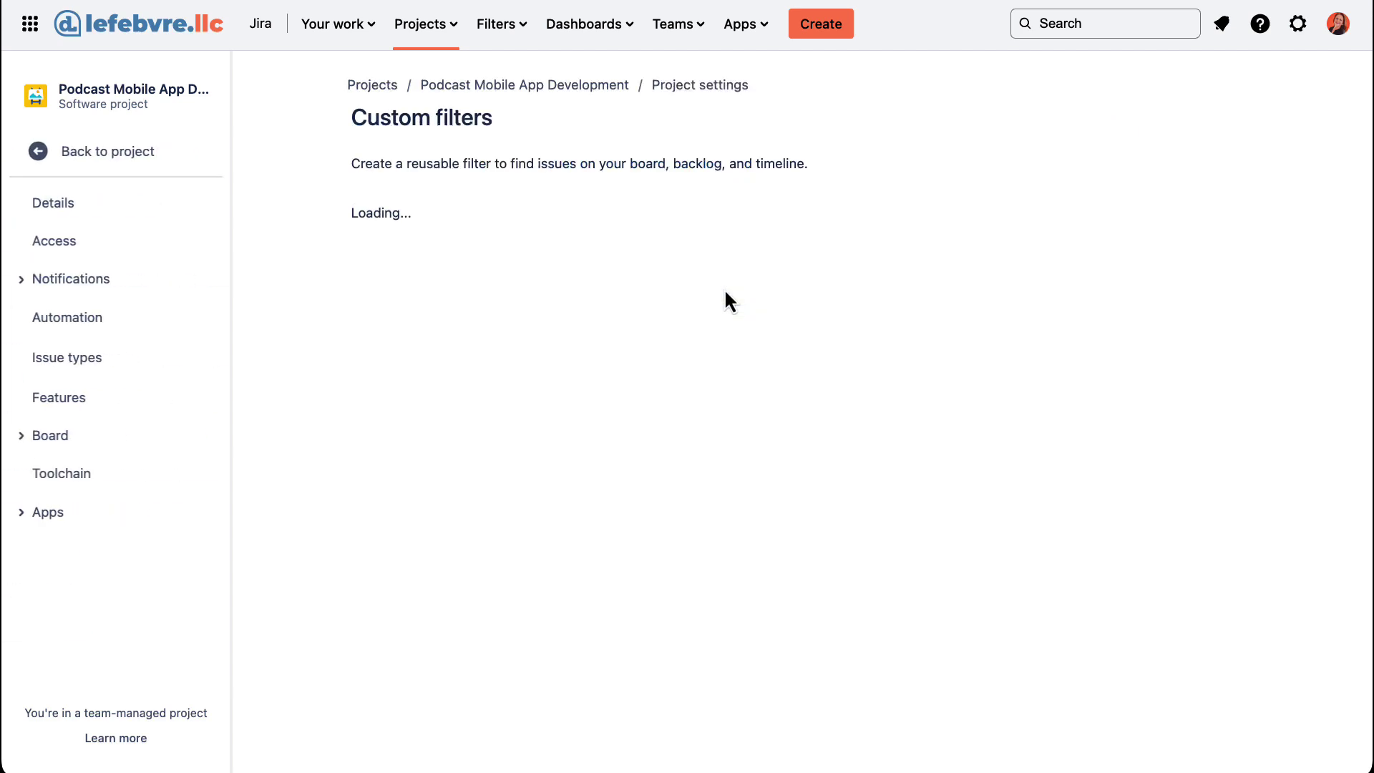
click(1225, 228)
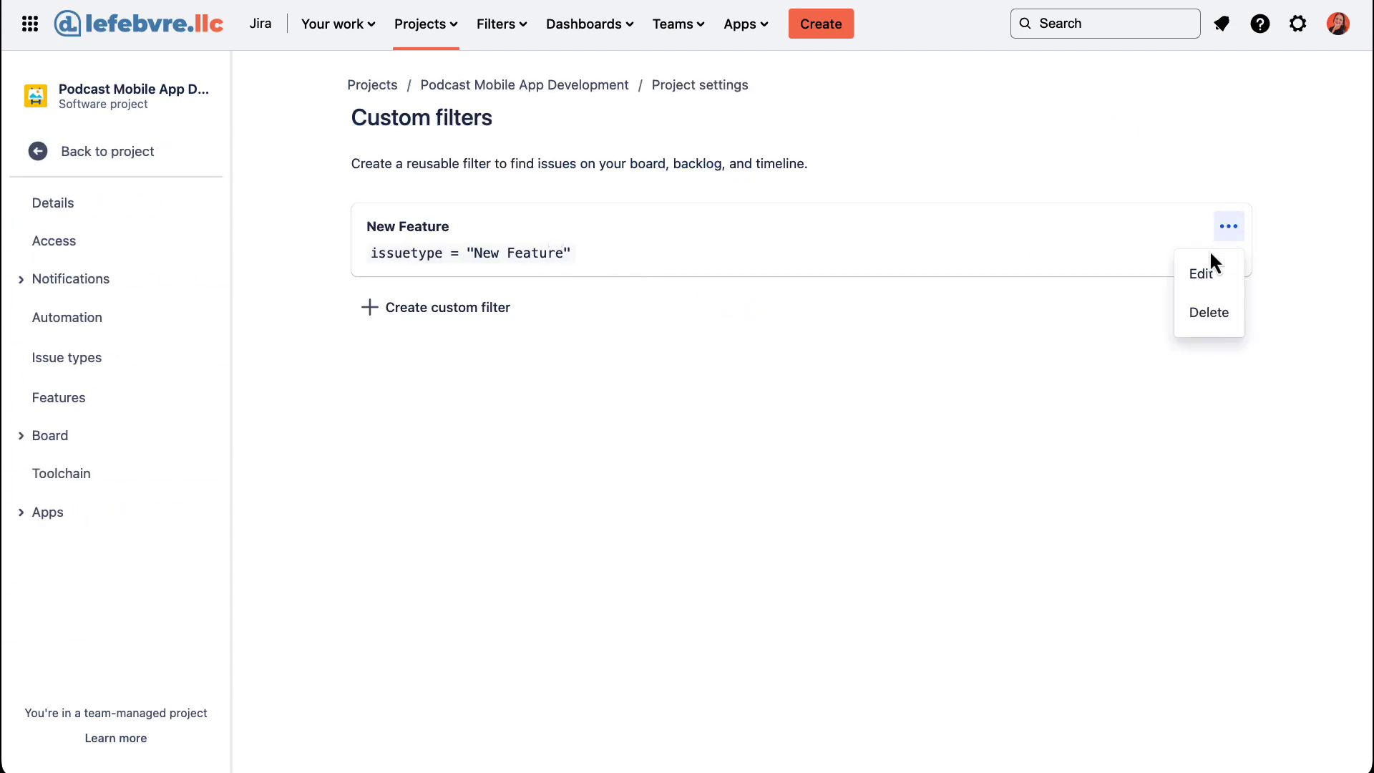
click(1203, 274)
click(659, 317)
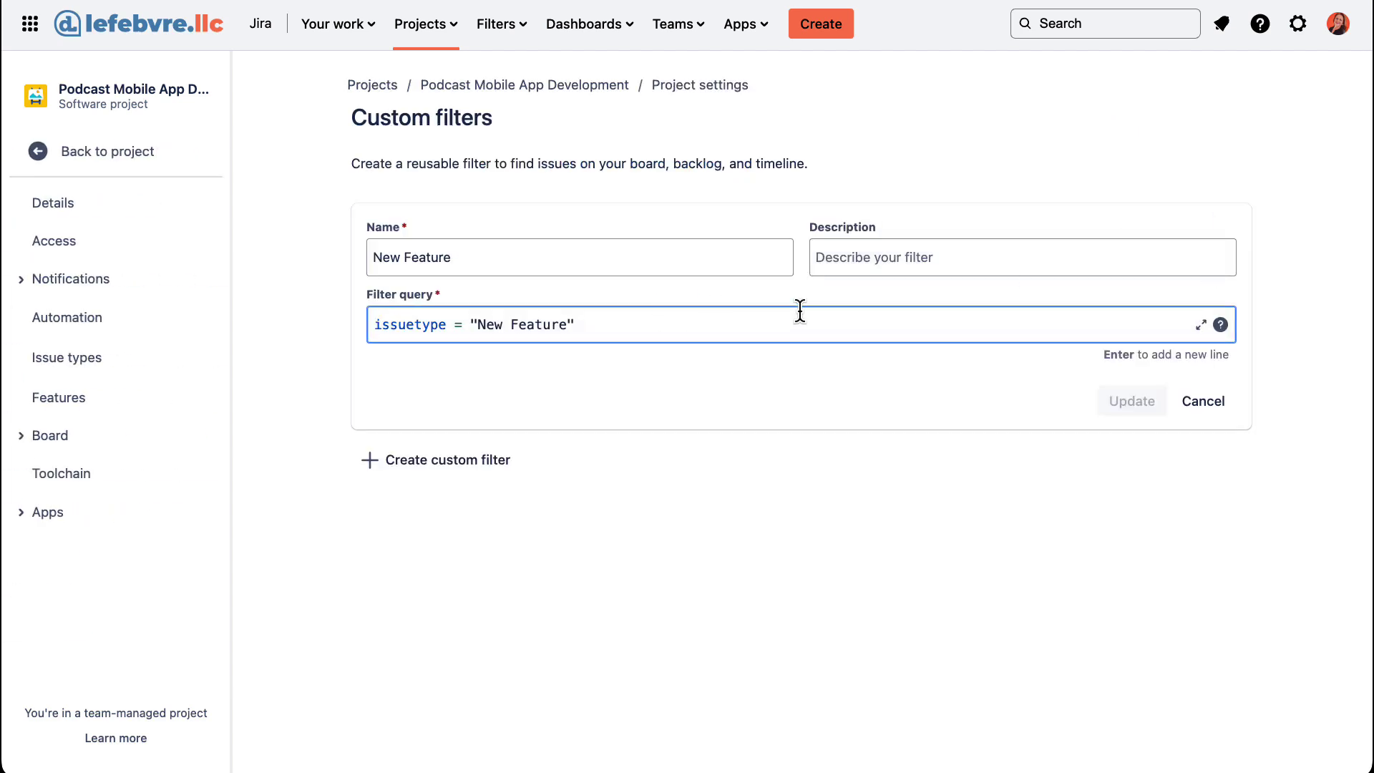
click(1225, 328)
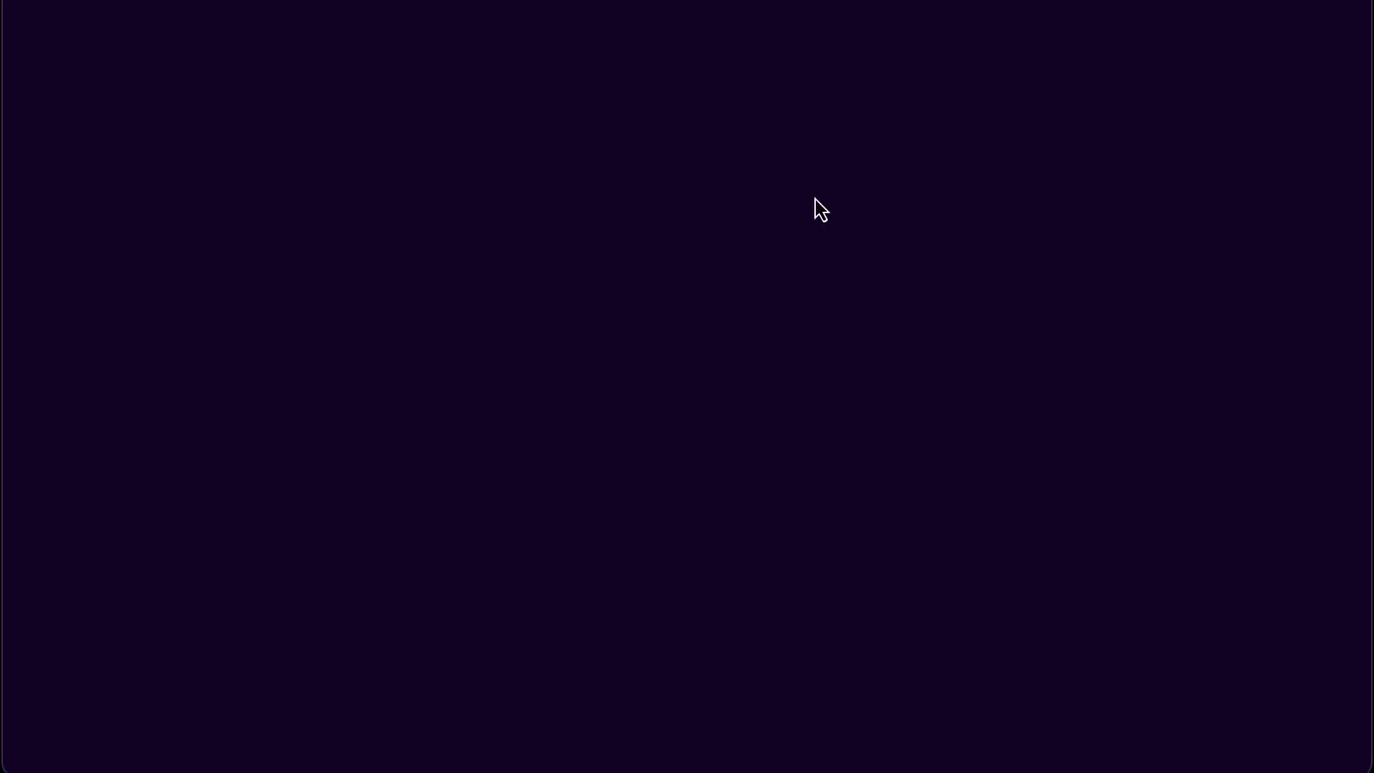
scroll(719, 411, down, 15)
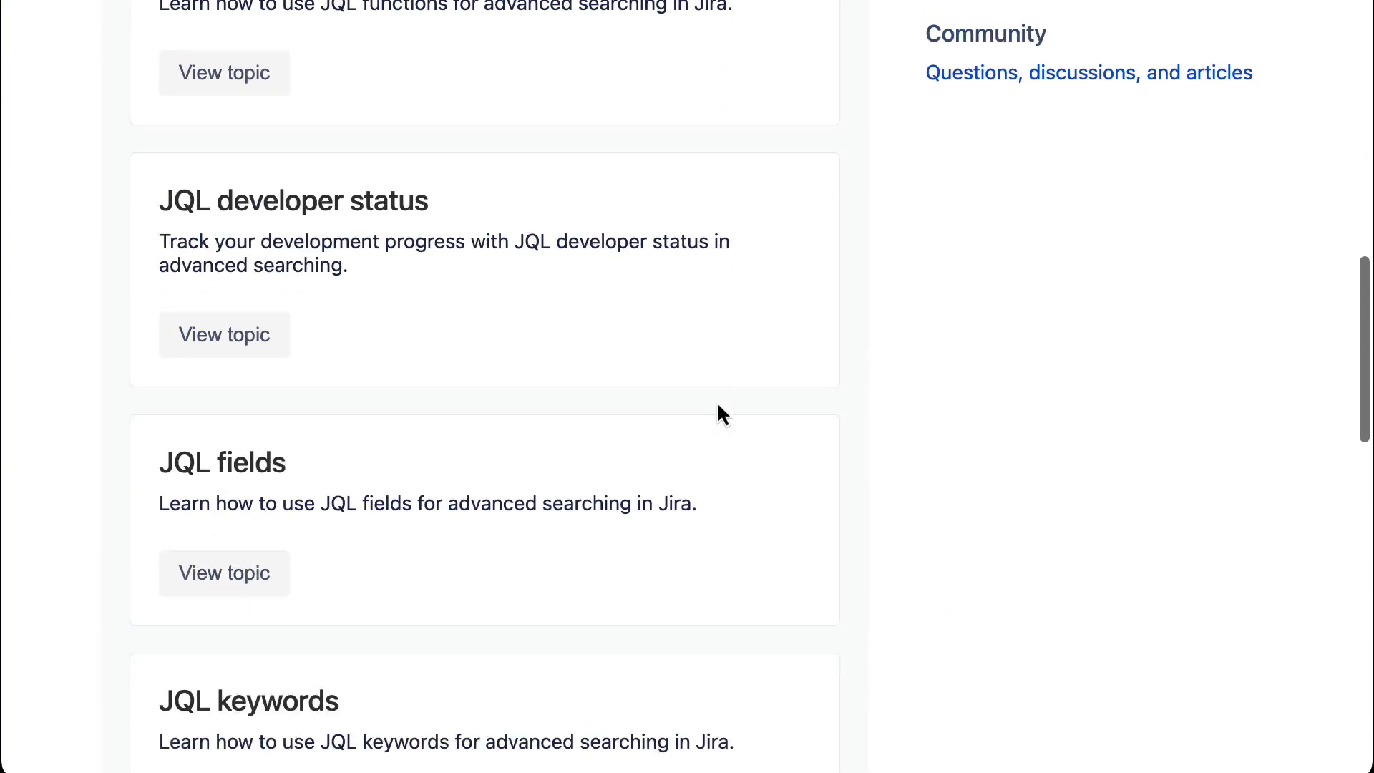
Step: Finish browsing the JQL documentation, return from the custom filter settings to the APP board, and collapse the project sidebar
scroll(719, 408, down, 15)
scroll(720, 409, up, 16)
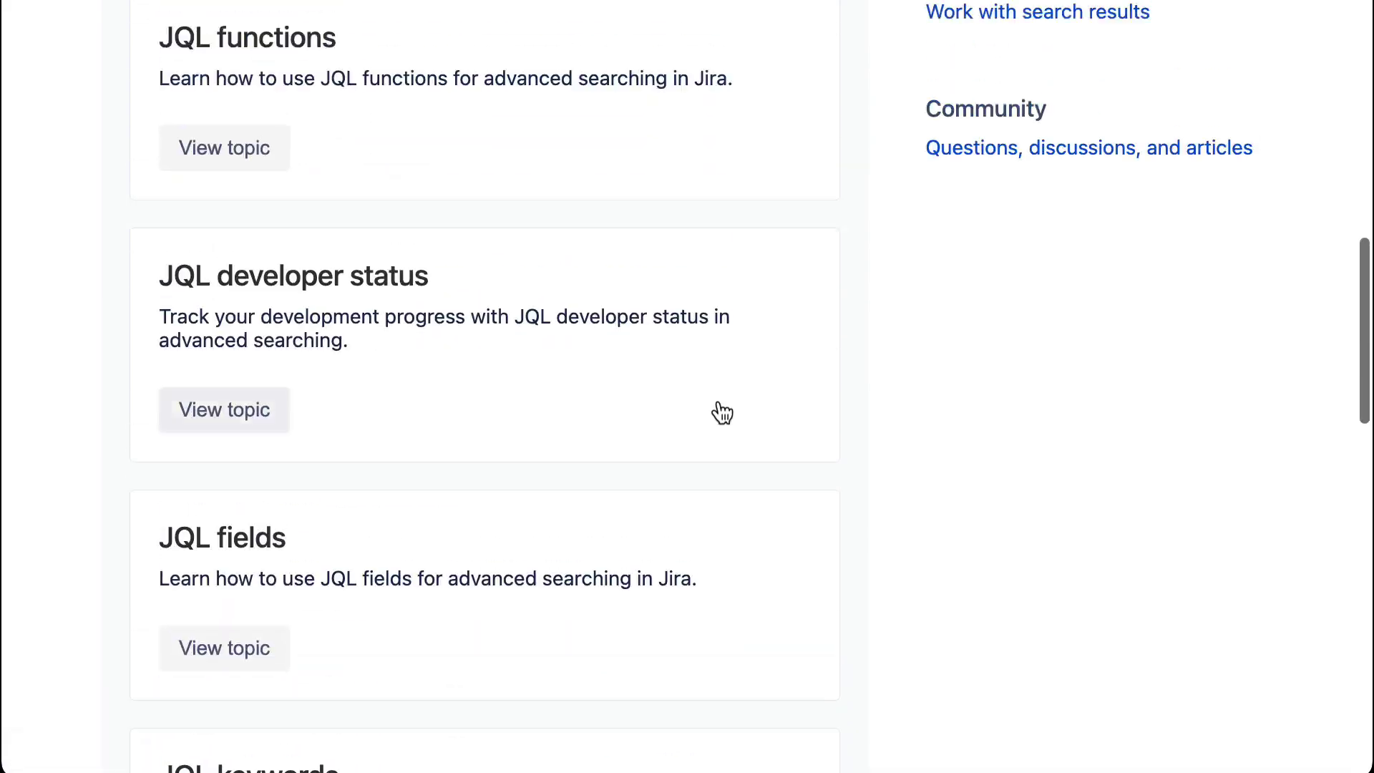
scroll(721, 413, up, 20)
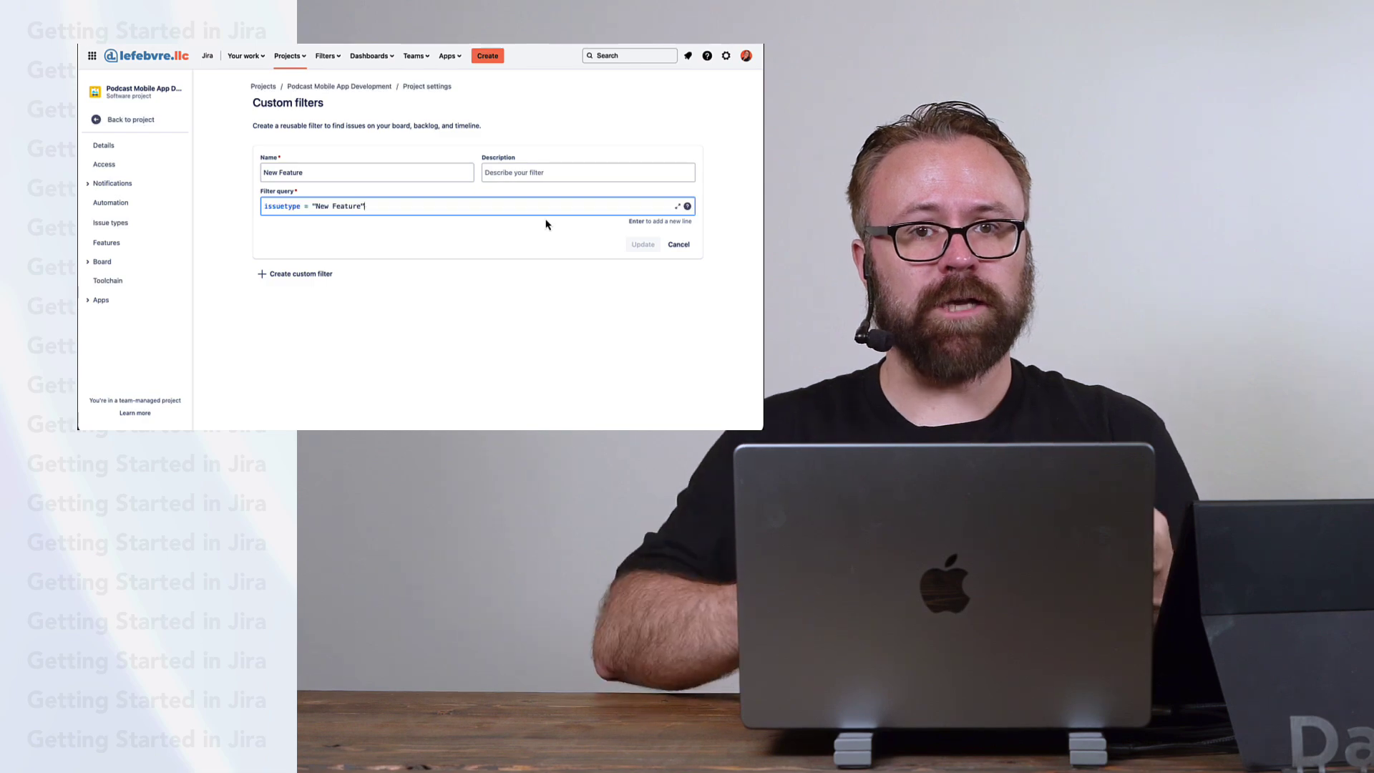
click(148, 127)
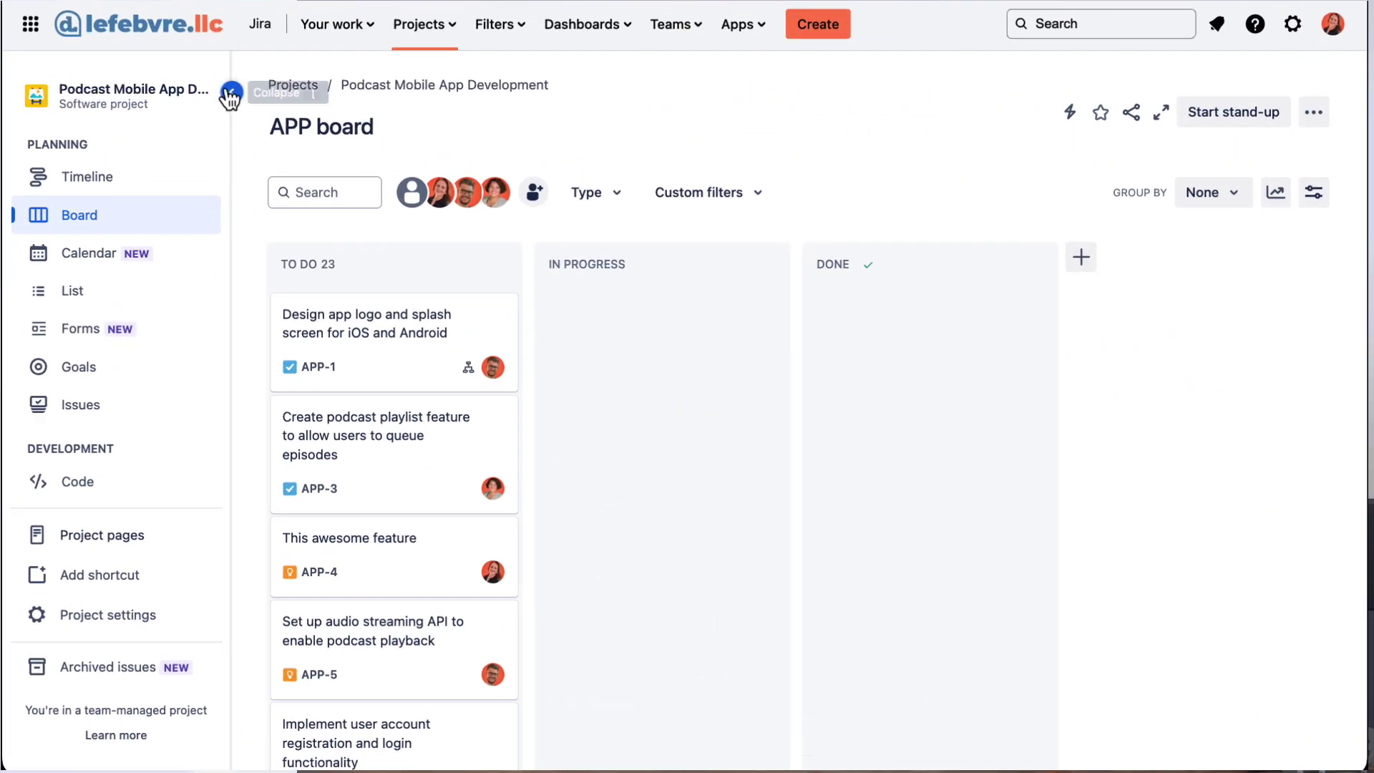
click(206, 90)
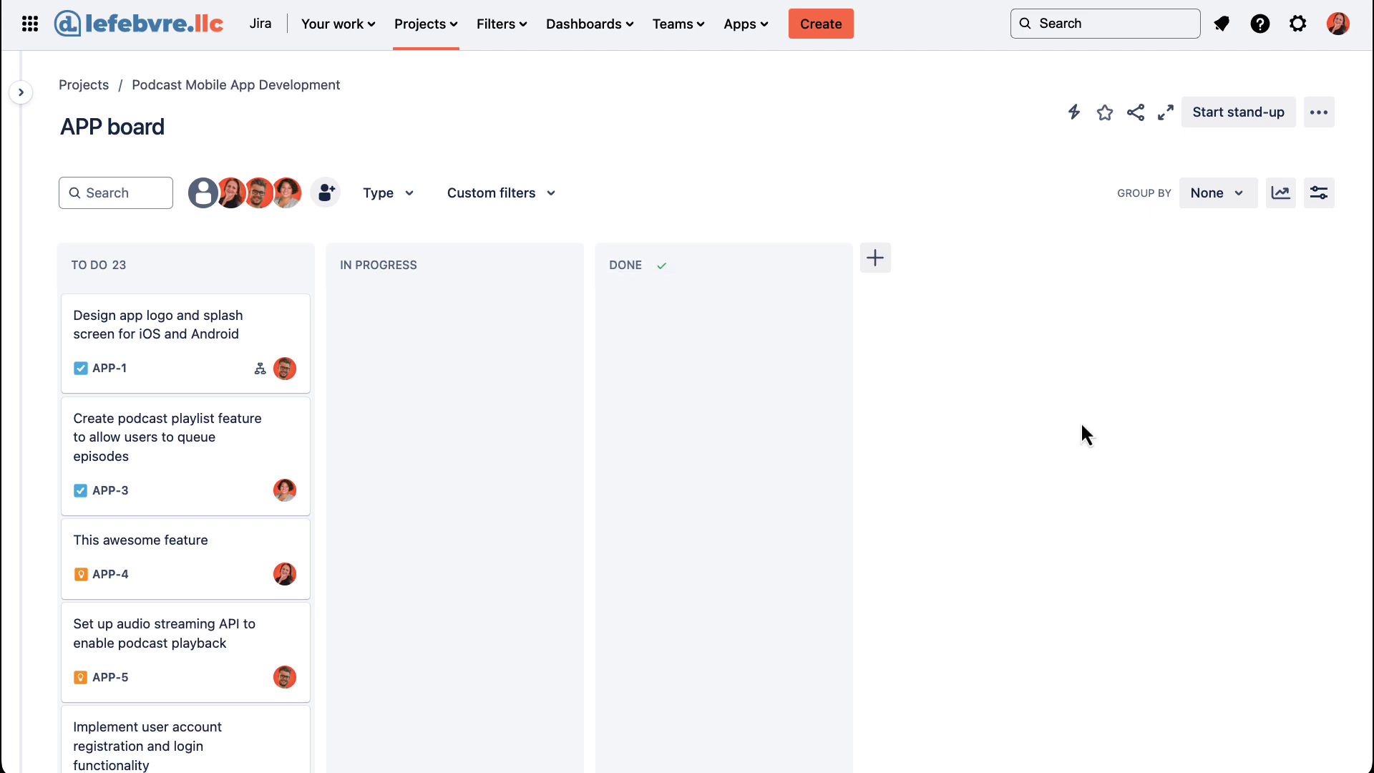
Step: Open the board configuration to view its columns and statuses, and return to the APP board
click(1317, 116)
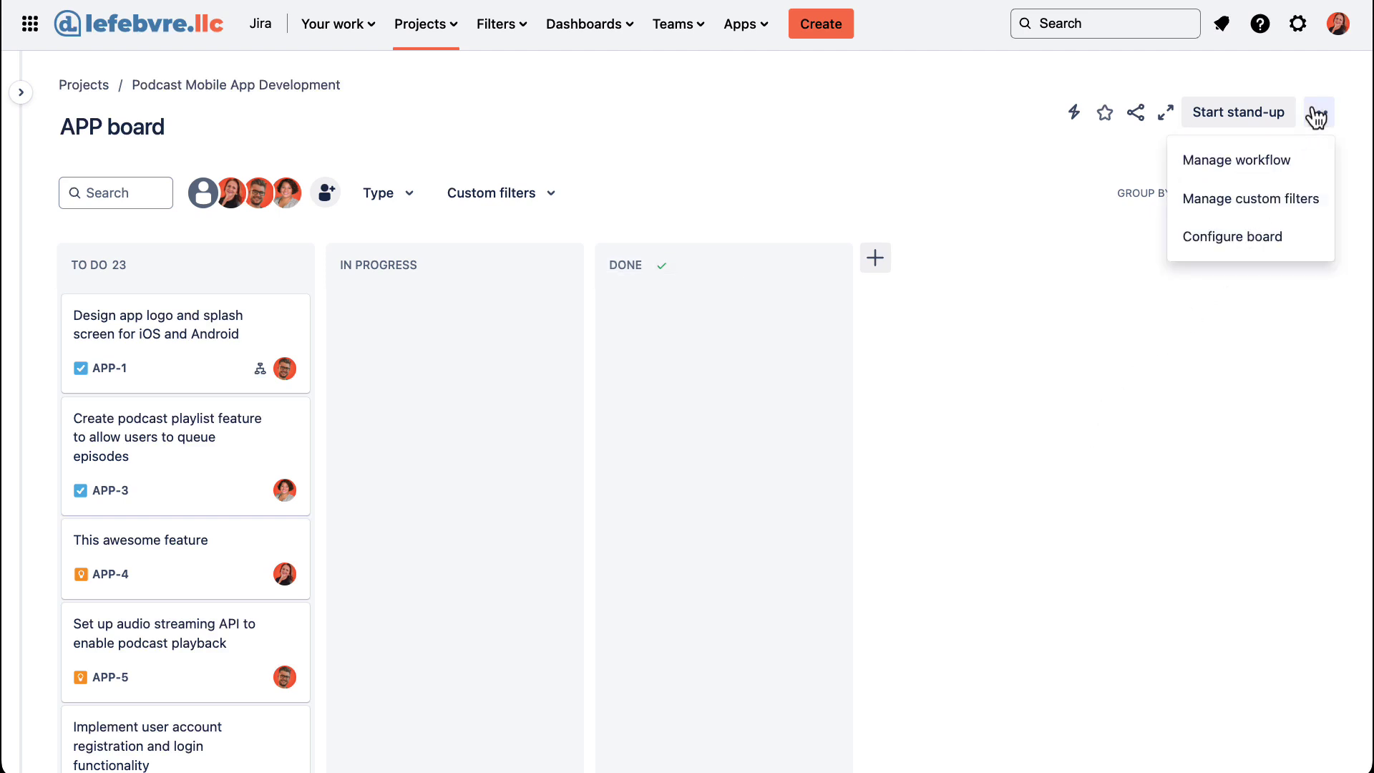
click(1248, 249)
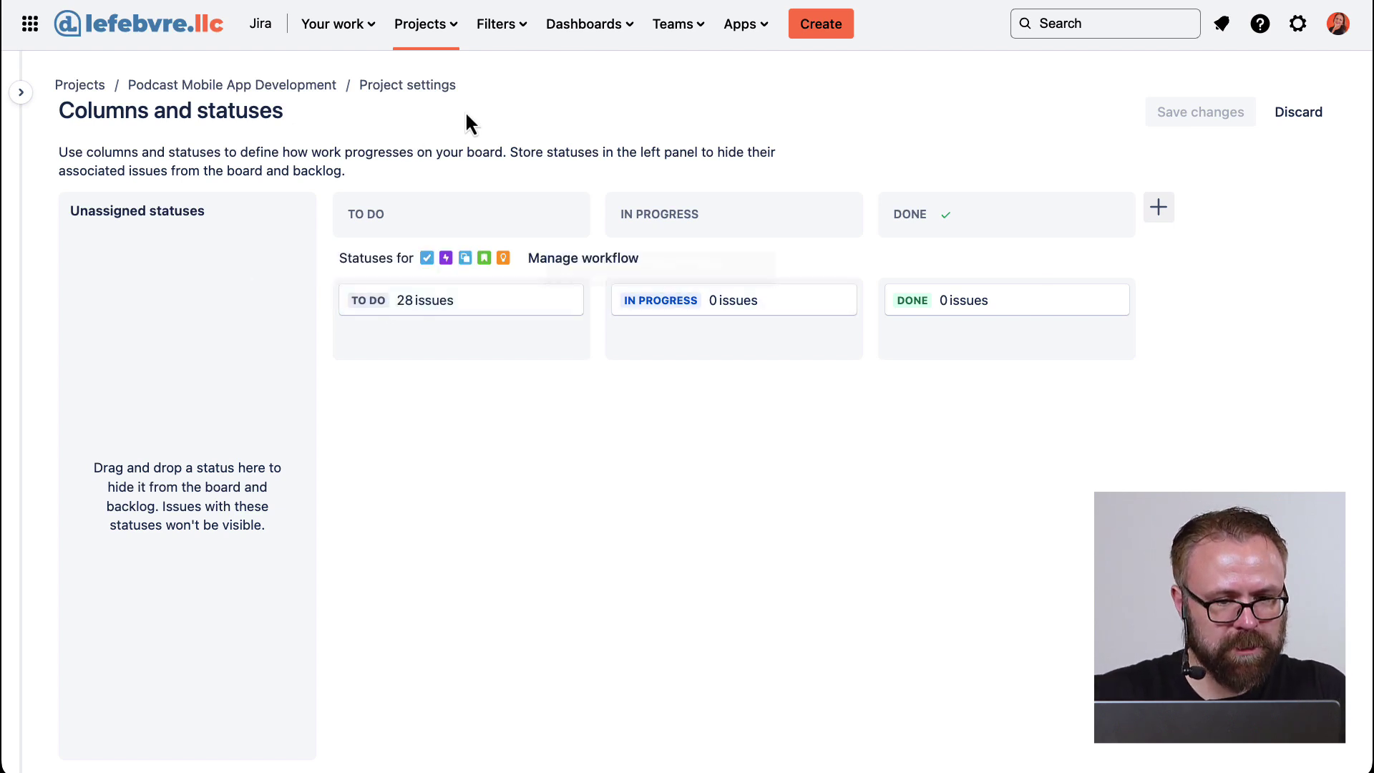
click(382, 87)
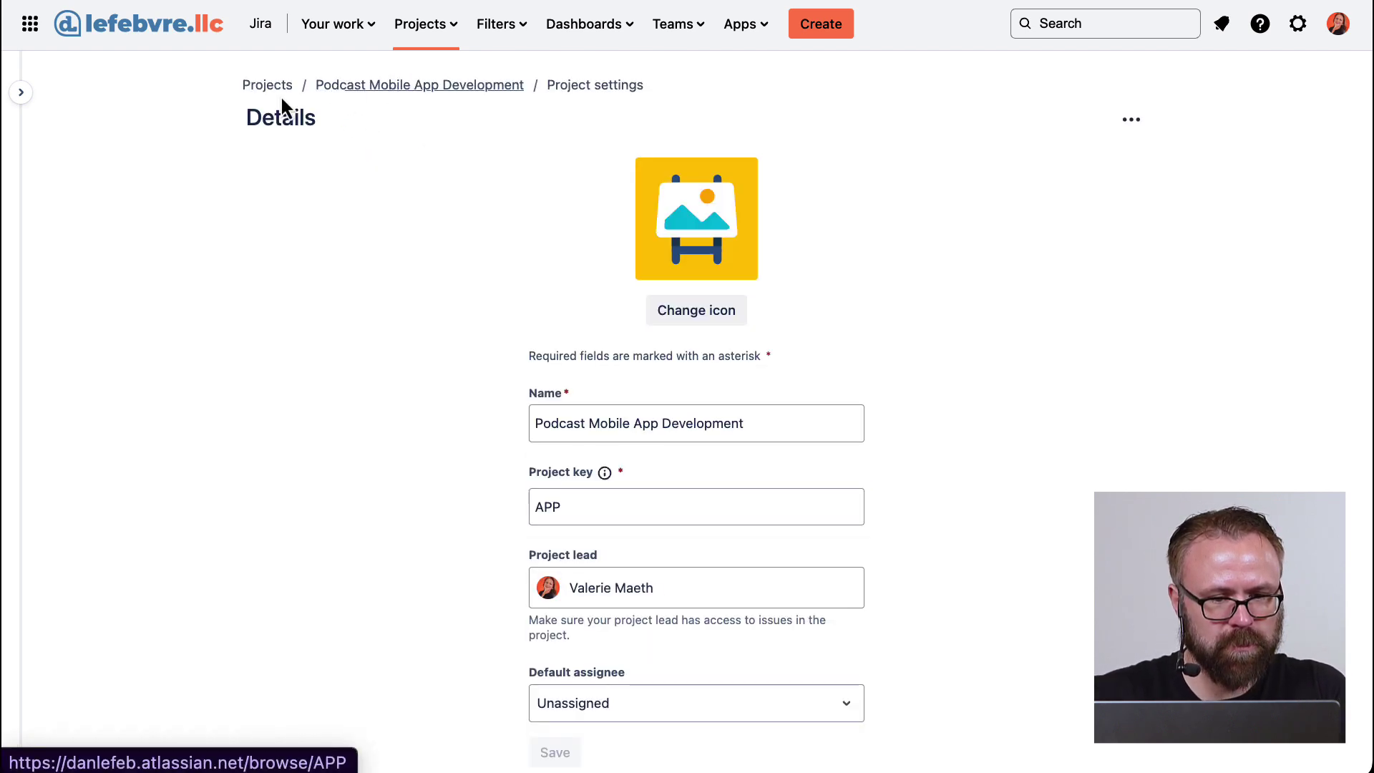
click(379, 85)
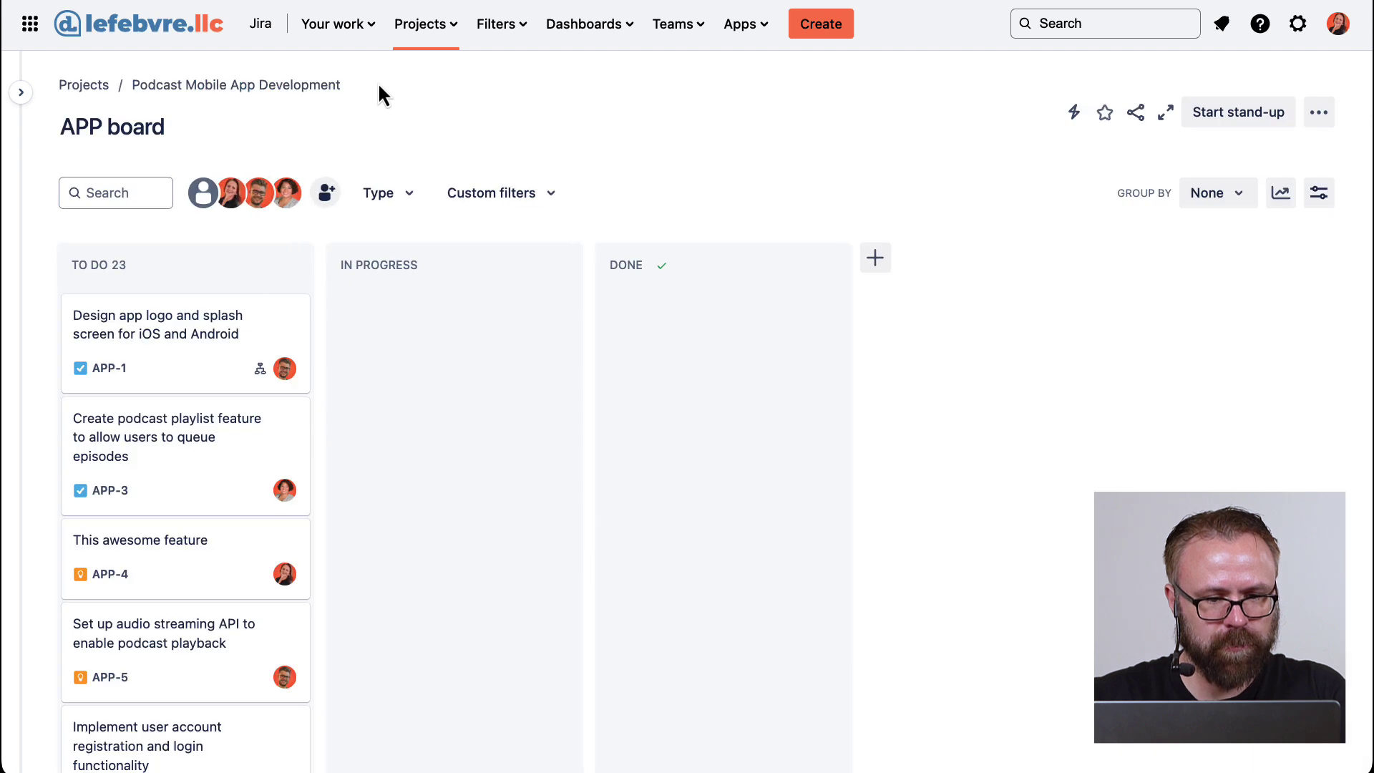
Step: Open the APP-1 issue from the board to check its status and details, and close it
click(200, 350)
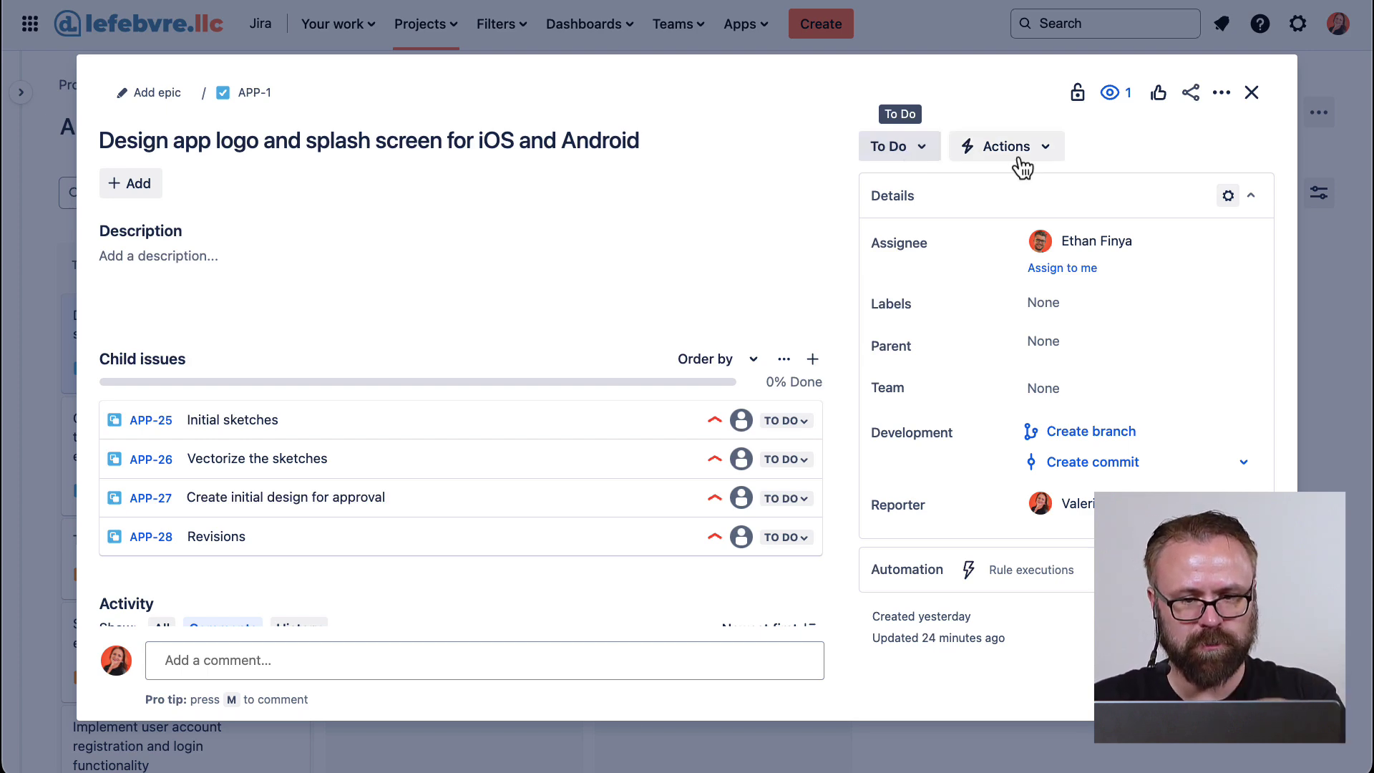
click(1252, 93)
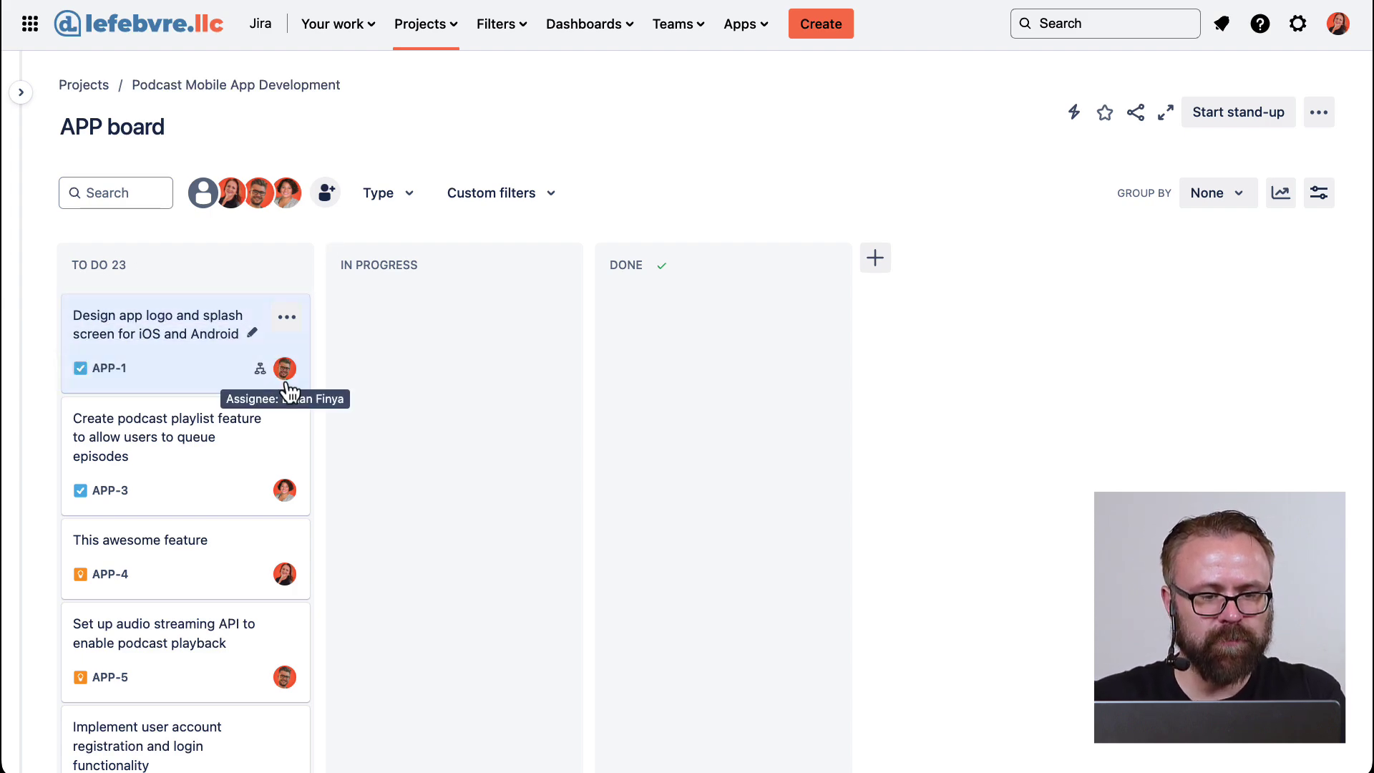
click(274, 384)
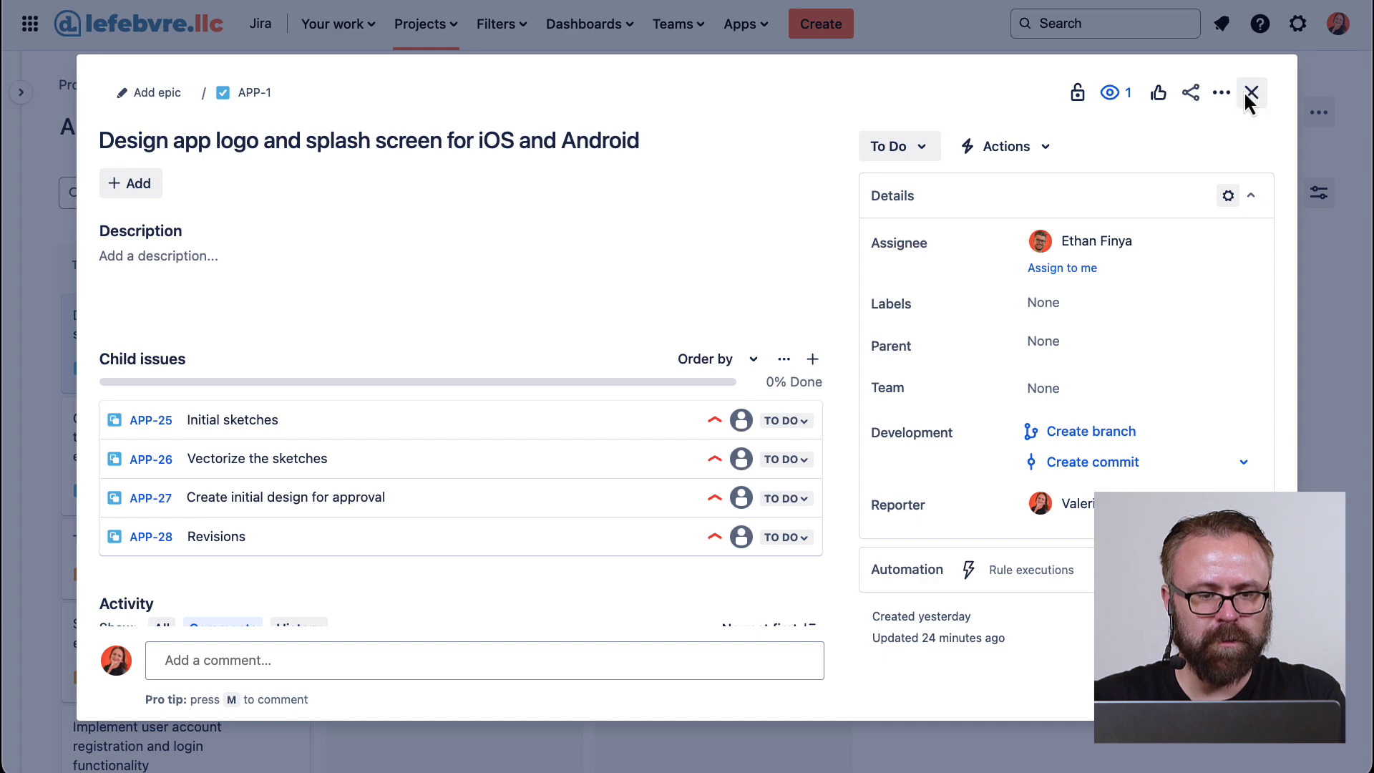
click(1251, 92)
Step: Move the APP-1 card to the In Progress column, and set its status back to To Do in the issue details
drag(165, 374, 417, 341)
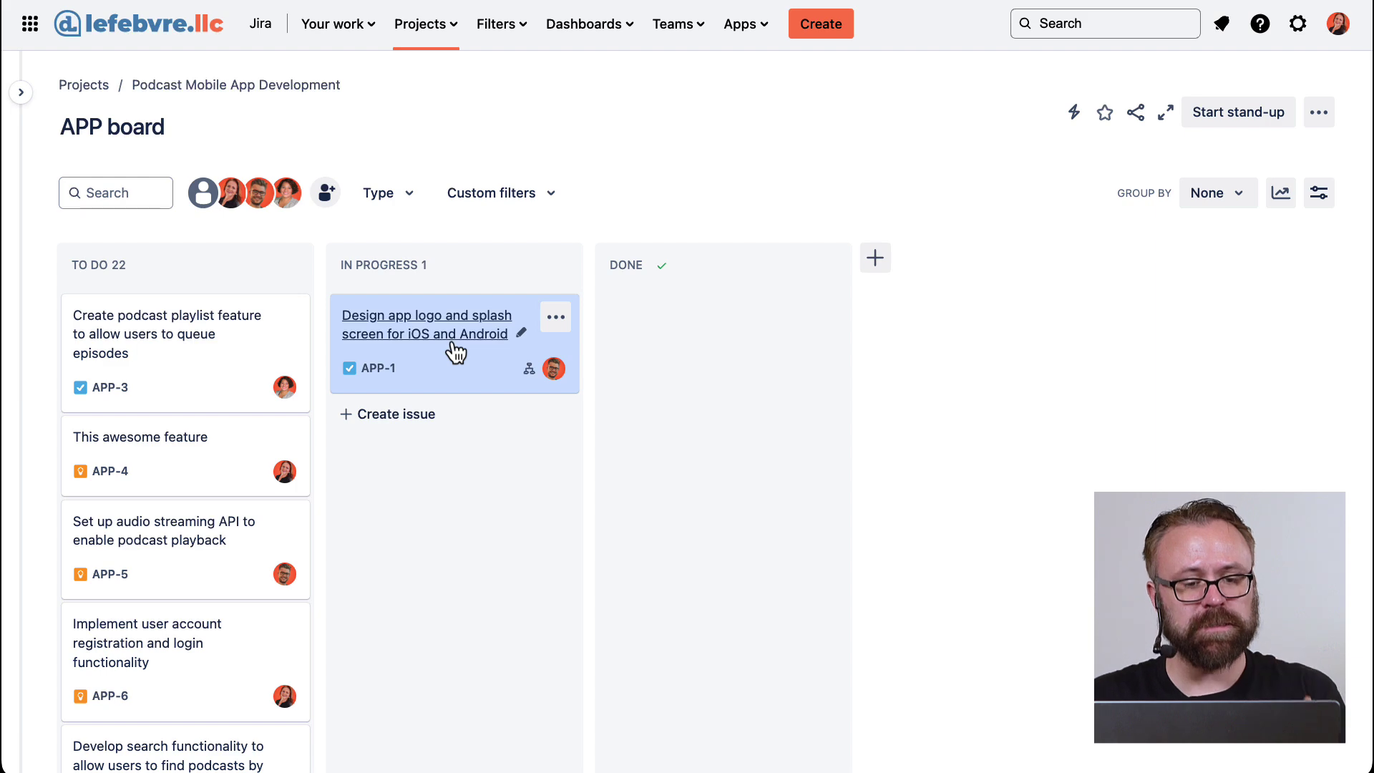
click(453, 347)
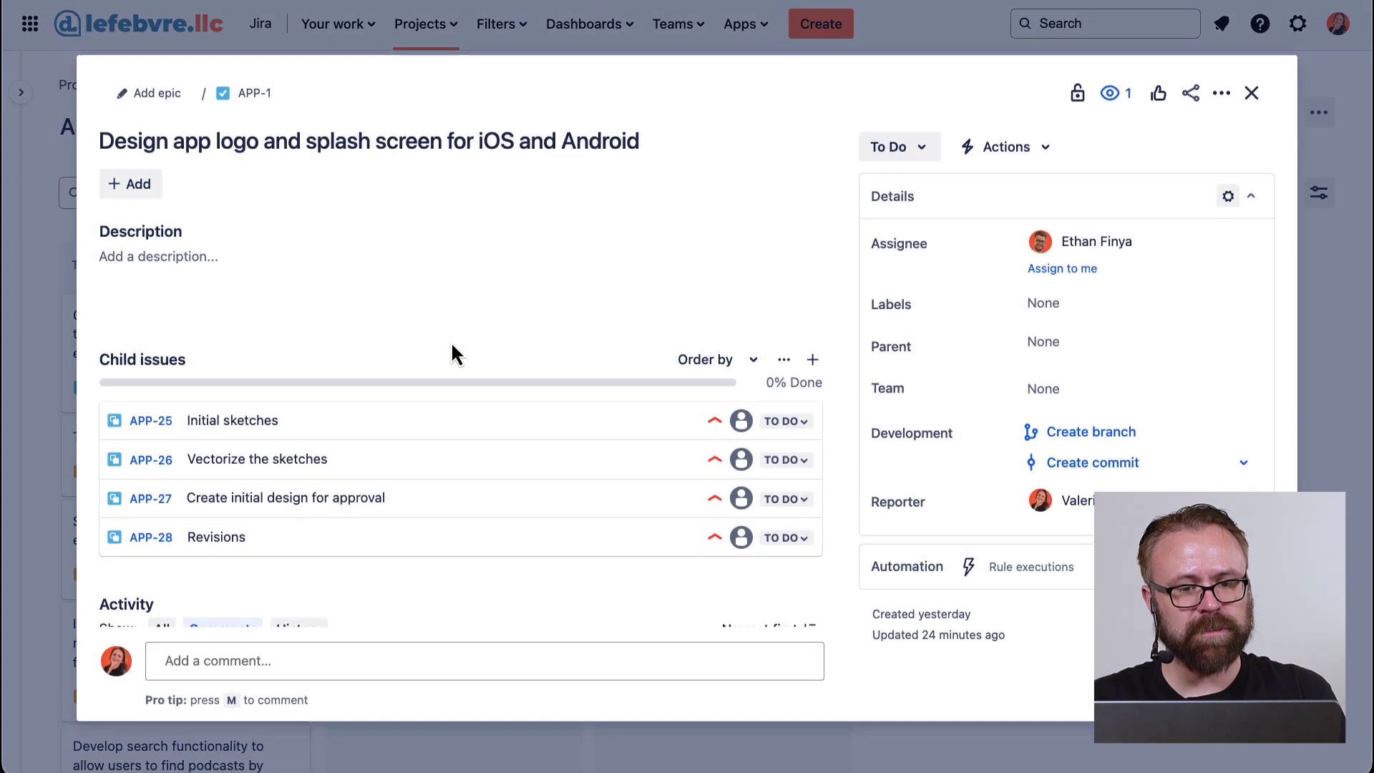
click(935, 154)
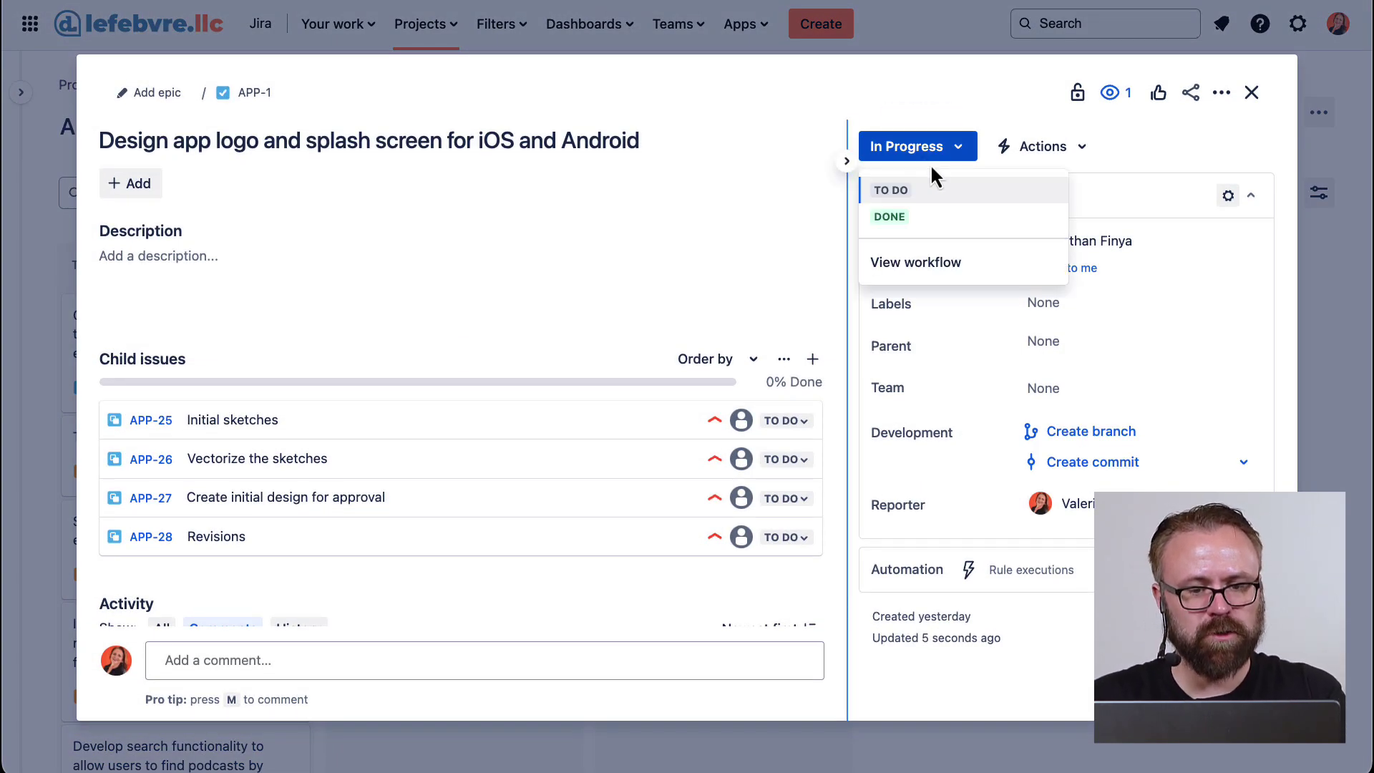
click(918, 191)
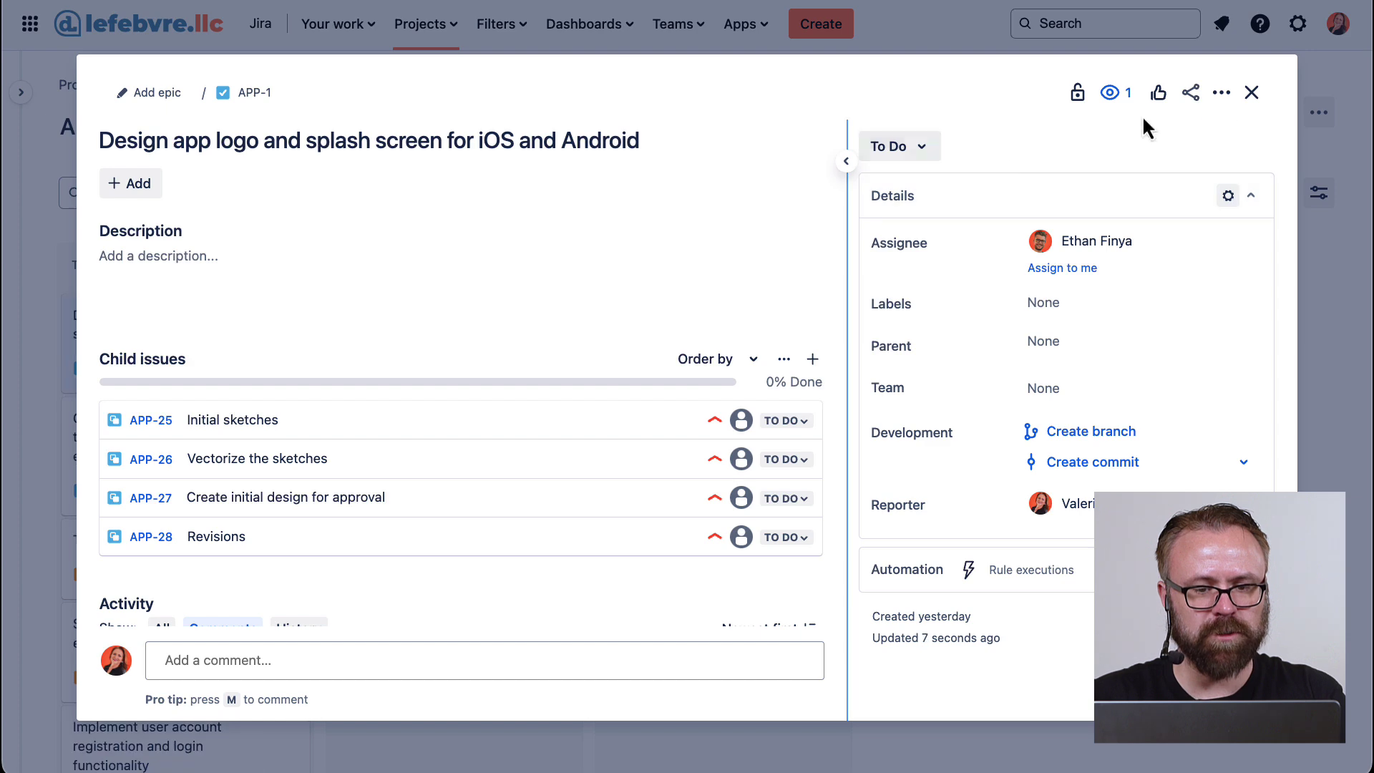
click(1252, 92)
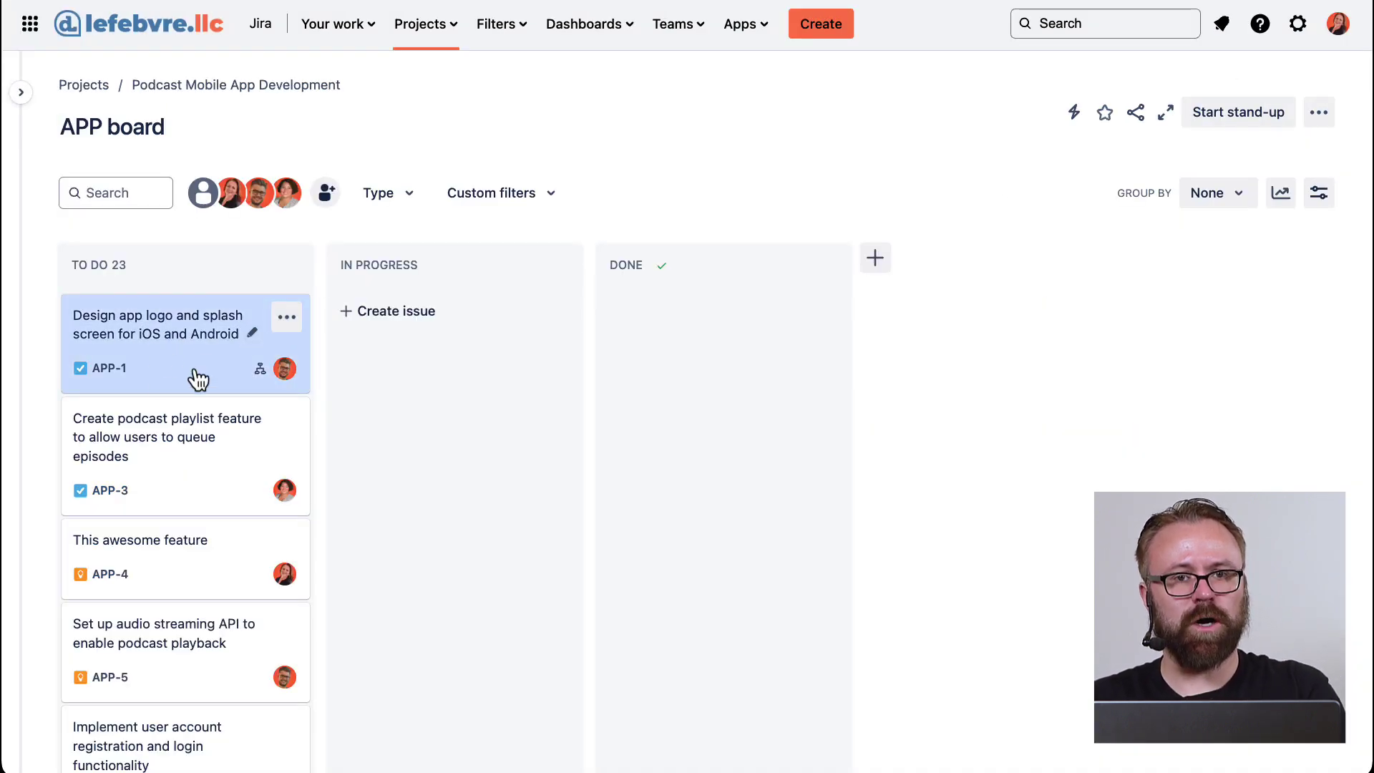
Step: Rename the In Progress column to "Working On It" in the board configuration, save the change, and return to the board
click(1318, 113)
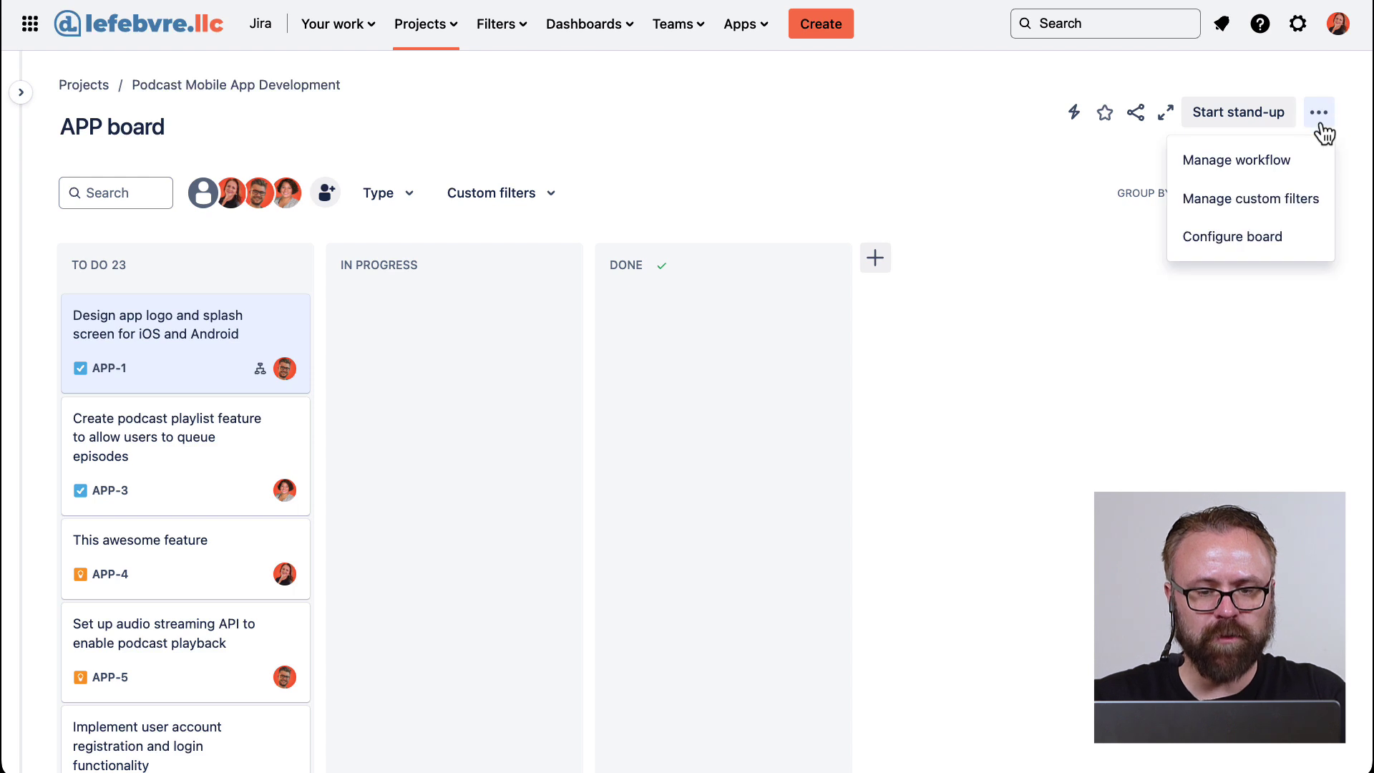
click(1254, 234)
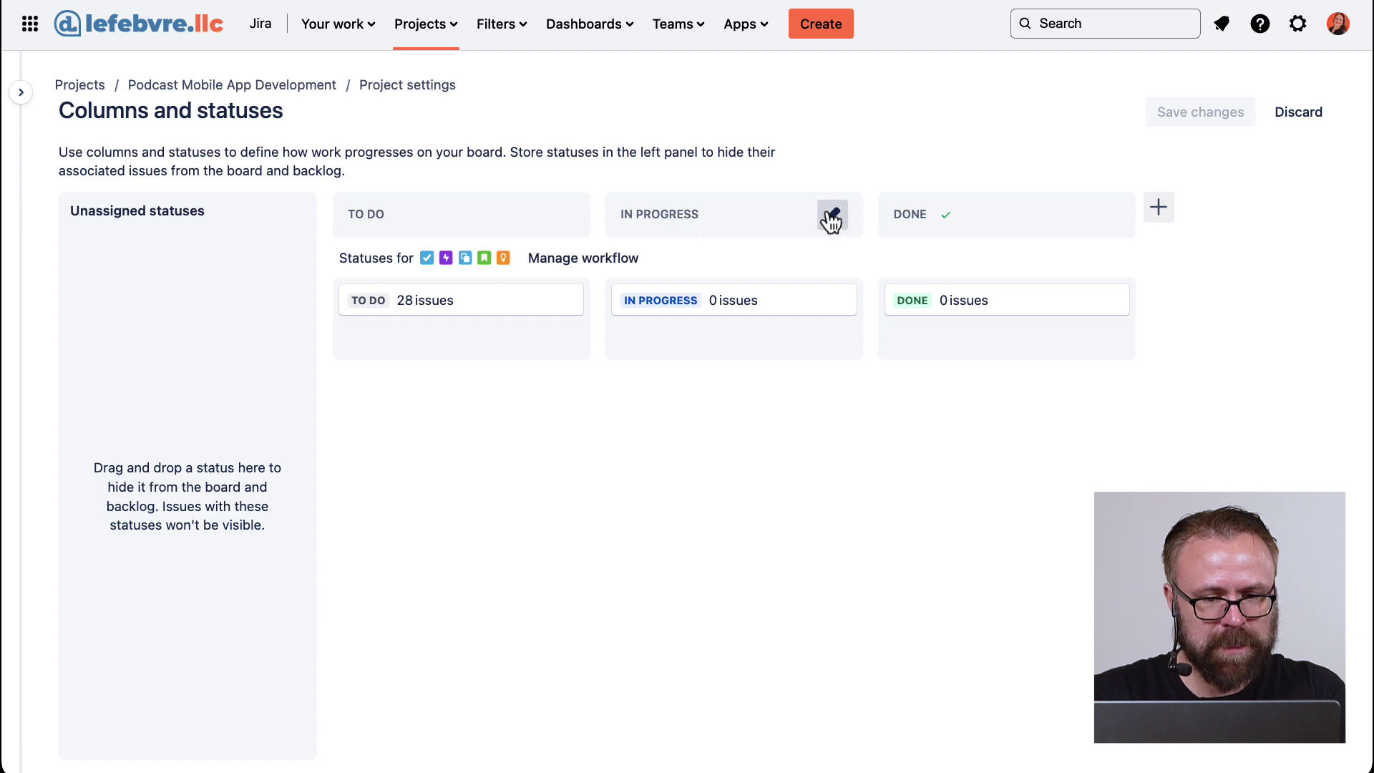
click(831, 217)
drag(611, 169, 383, 177)
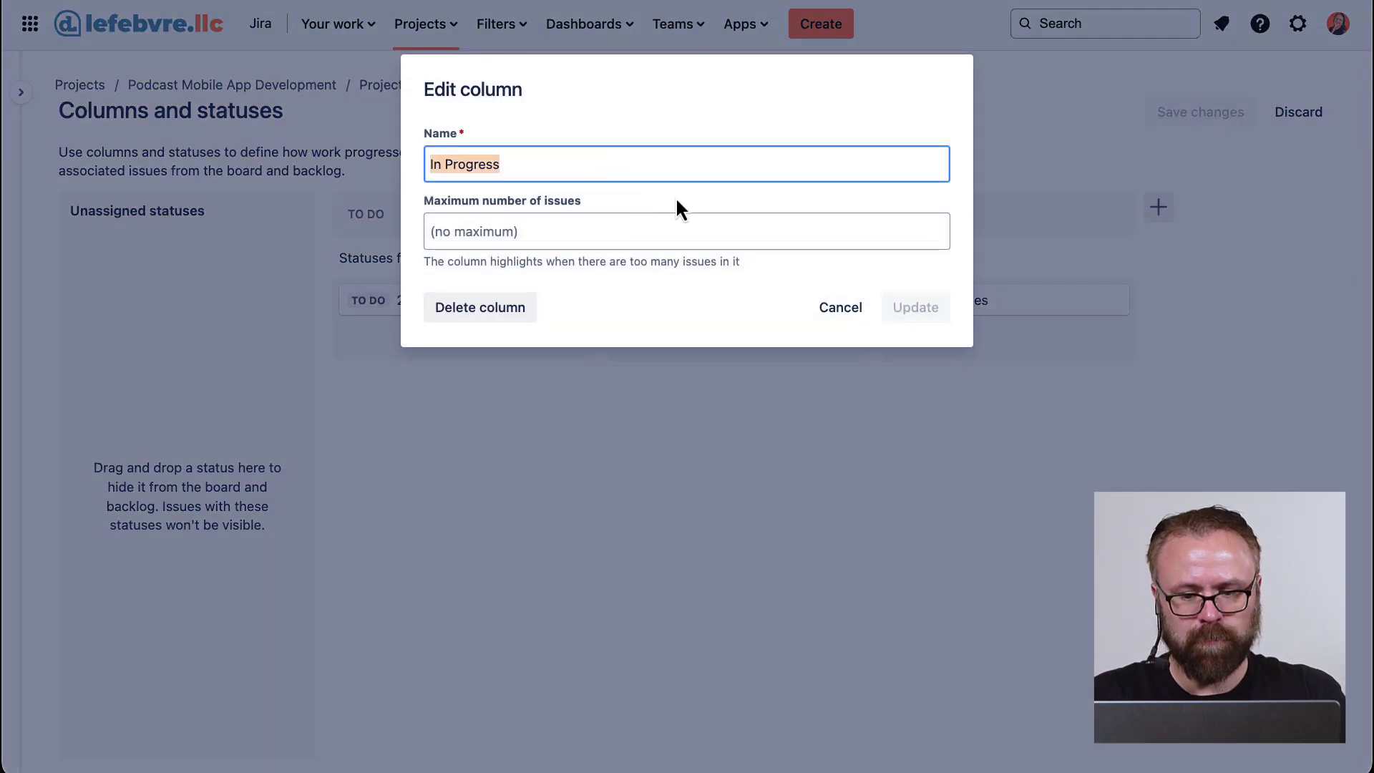
text(Working On It)
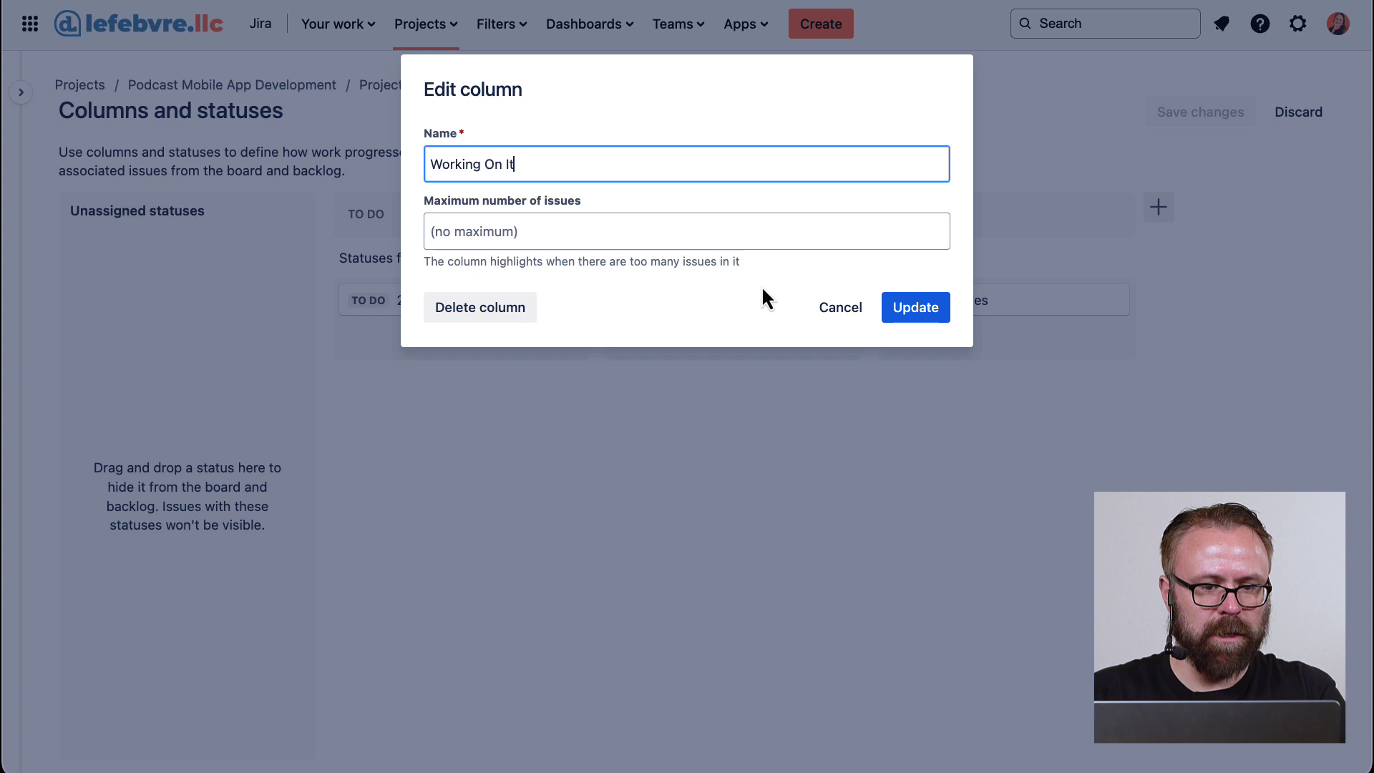
click(936, 306)
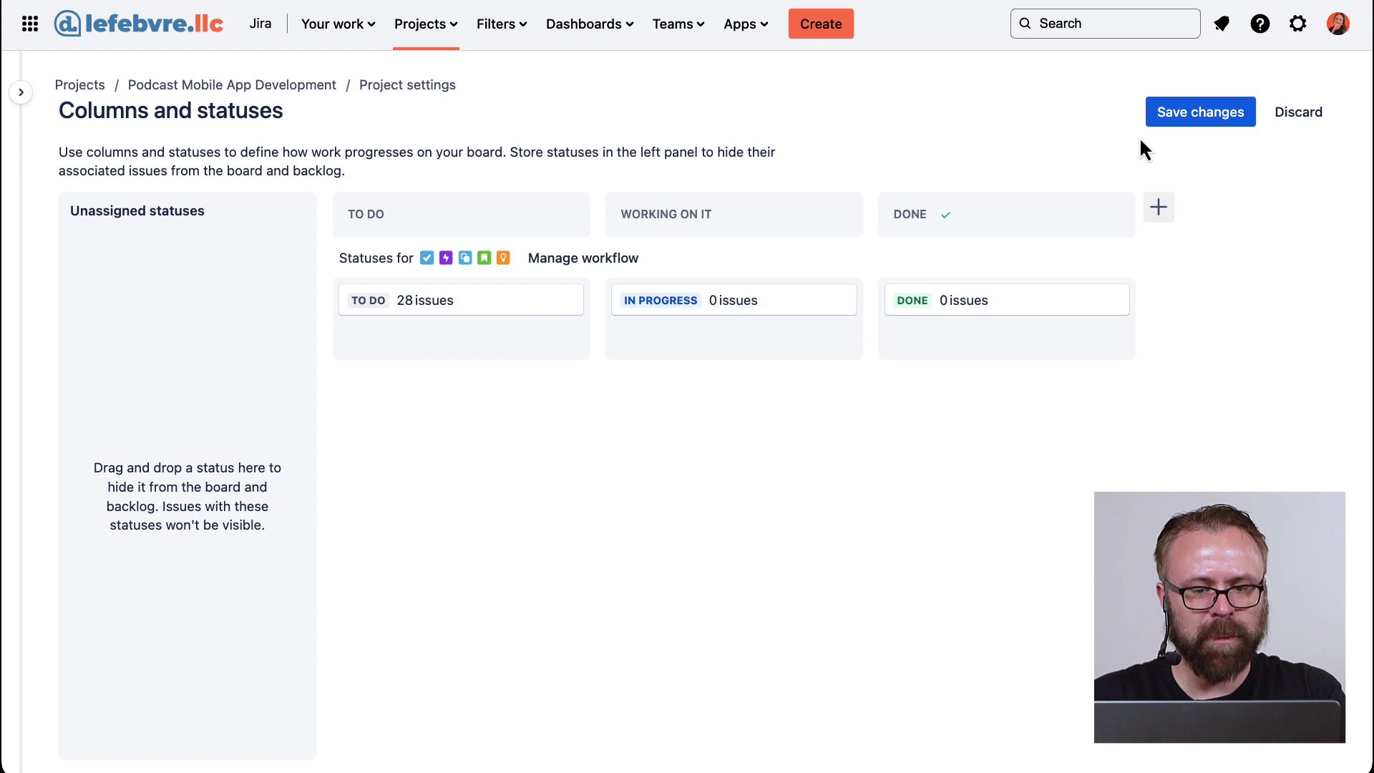
click(1205, 111)
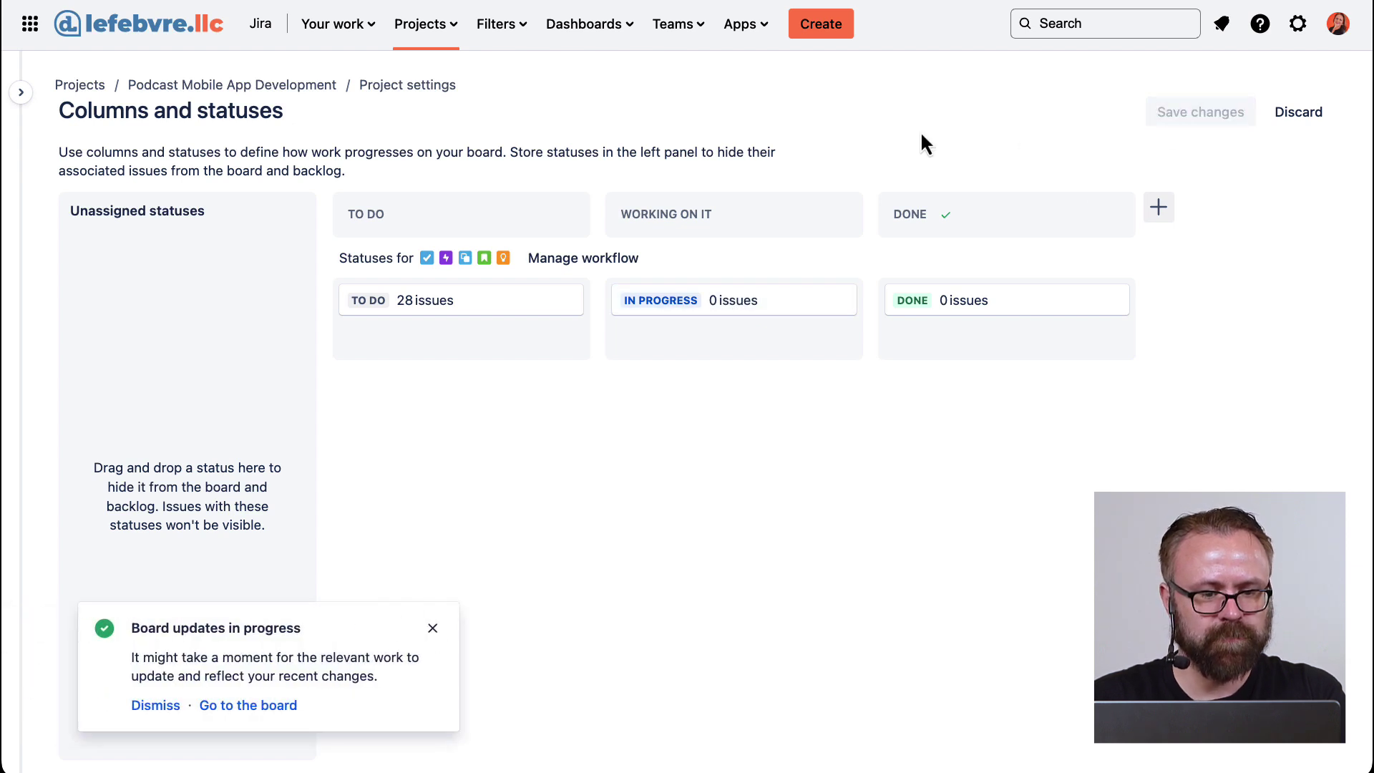
click(275, 707)
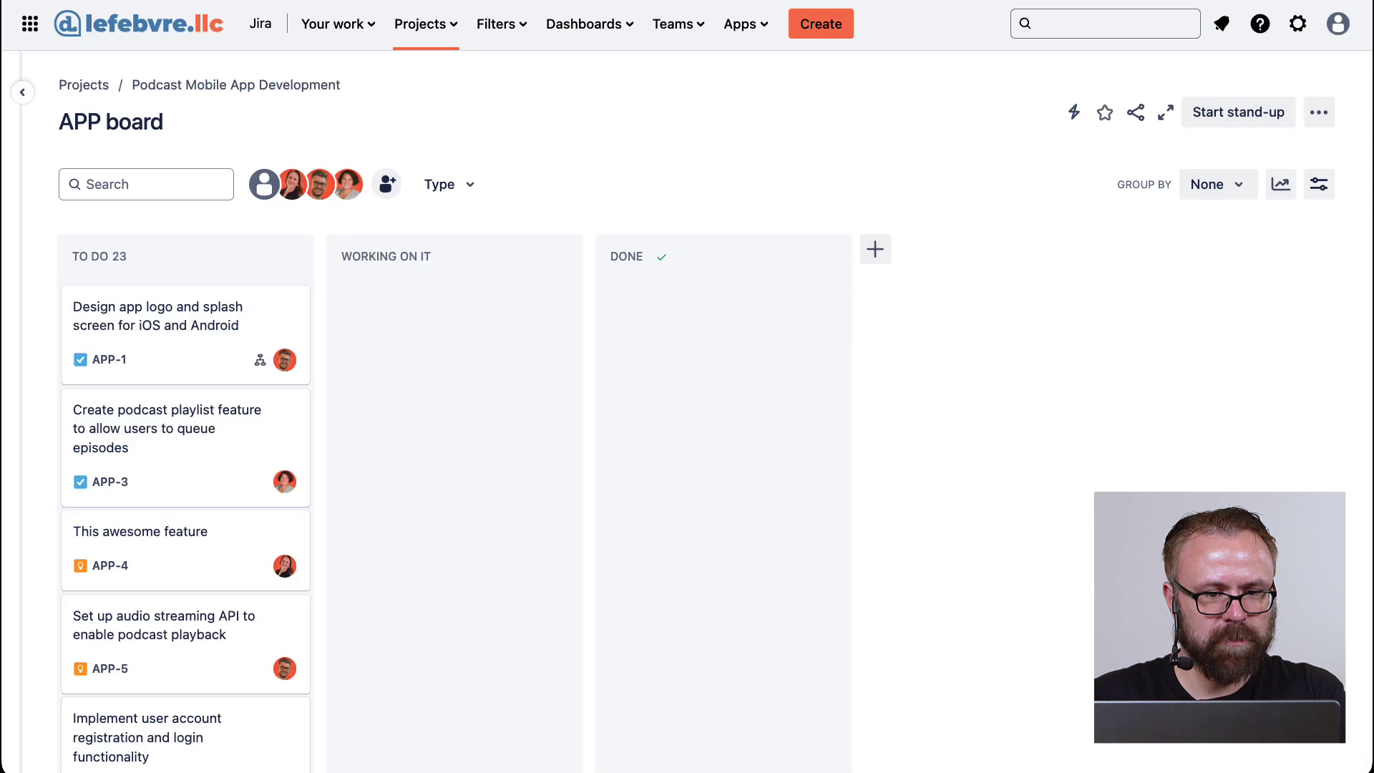
Step: Move the APP-1 card to the Working On It column and check the issue's status in its details
drag(173, 374, 373, 361)
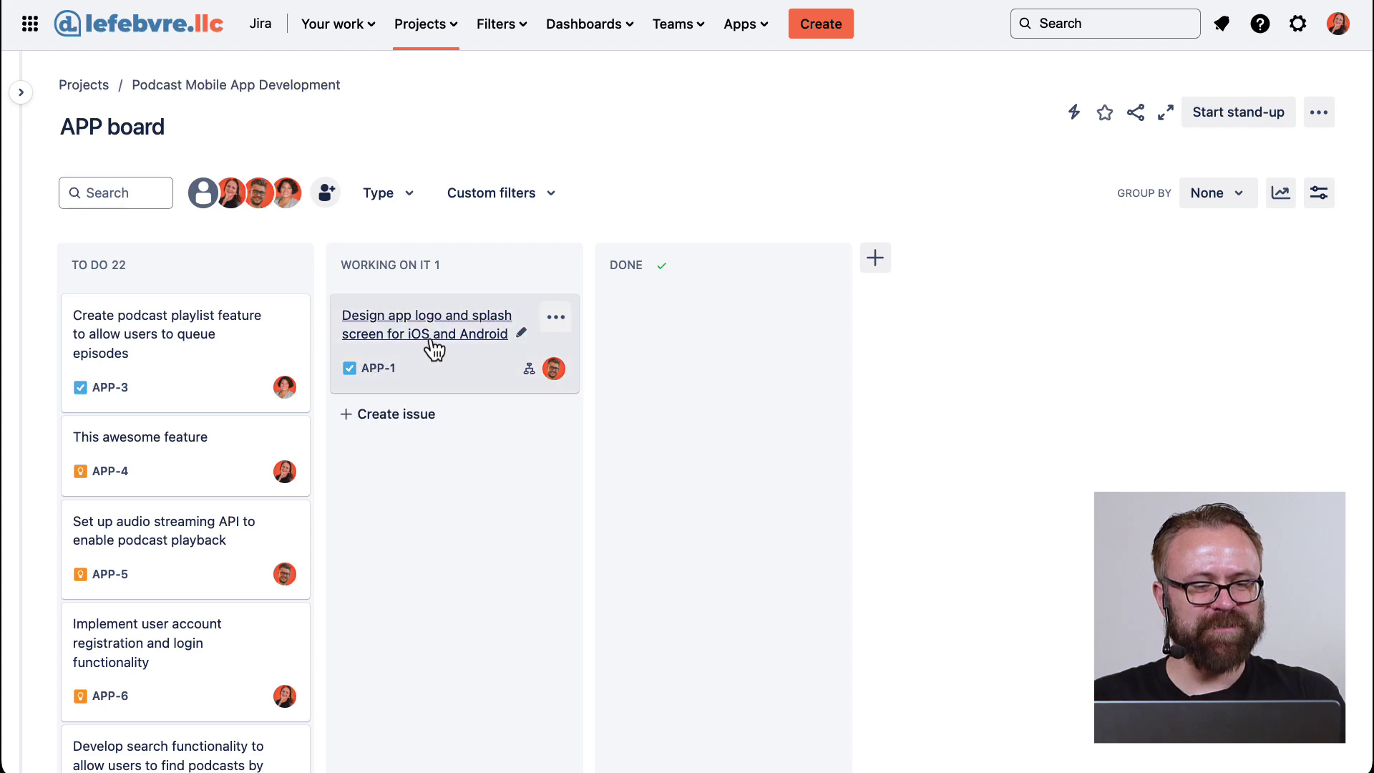
click(438, 372)
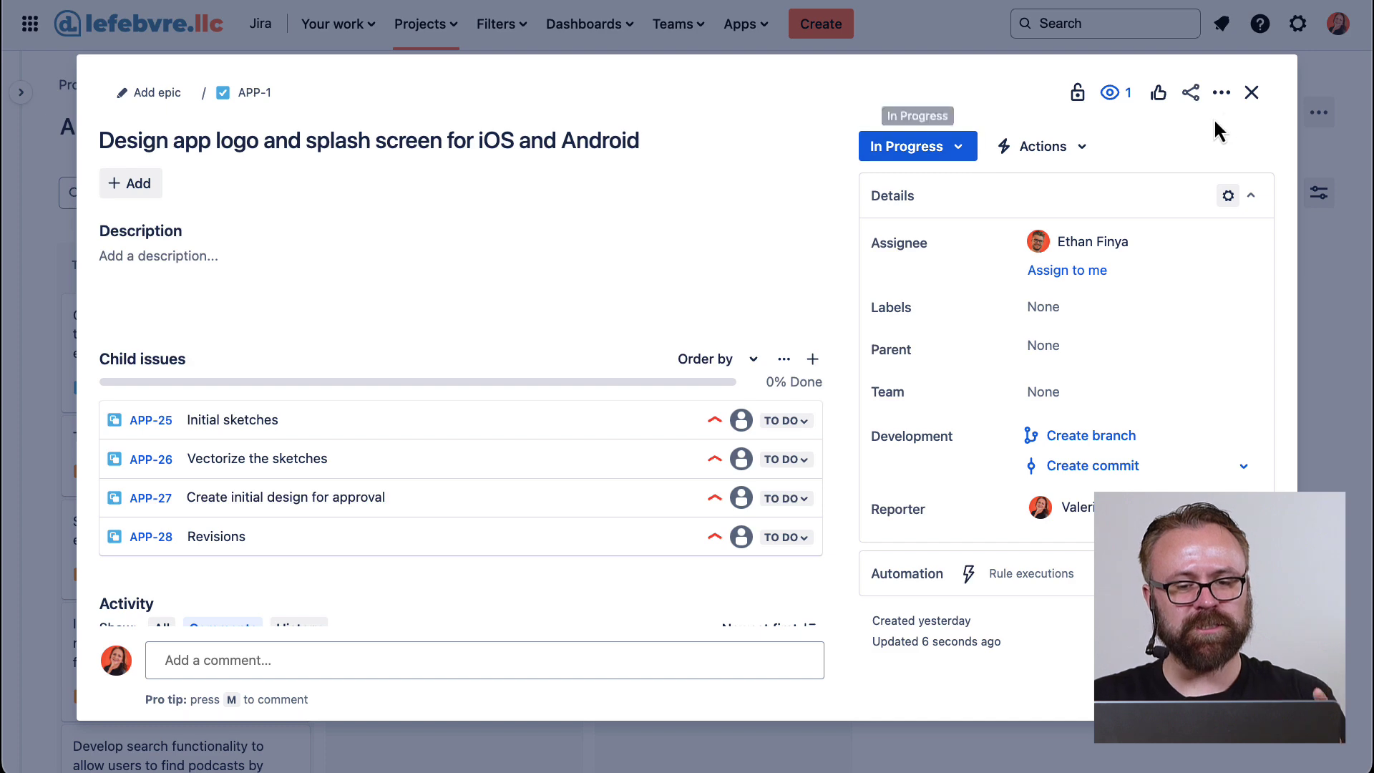
click(1252, 93)
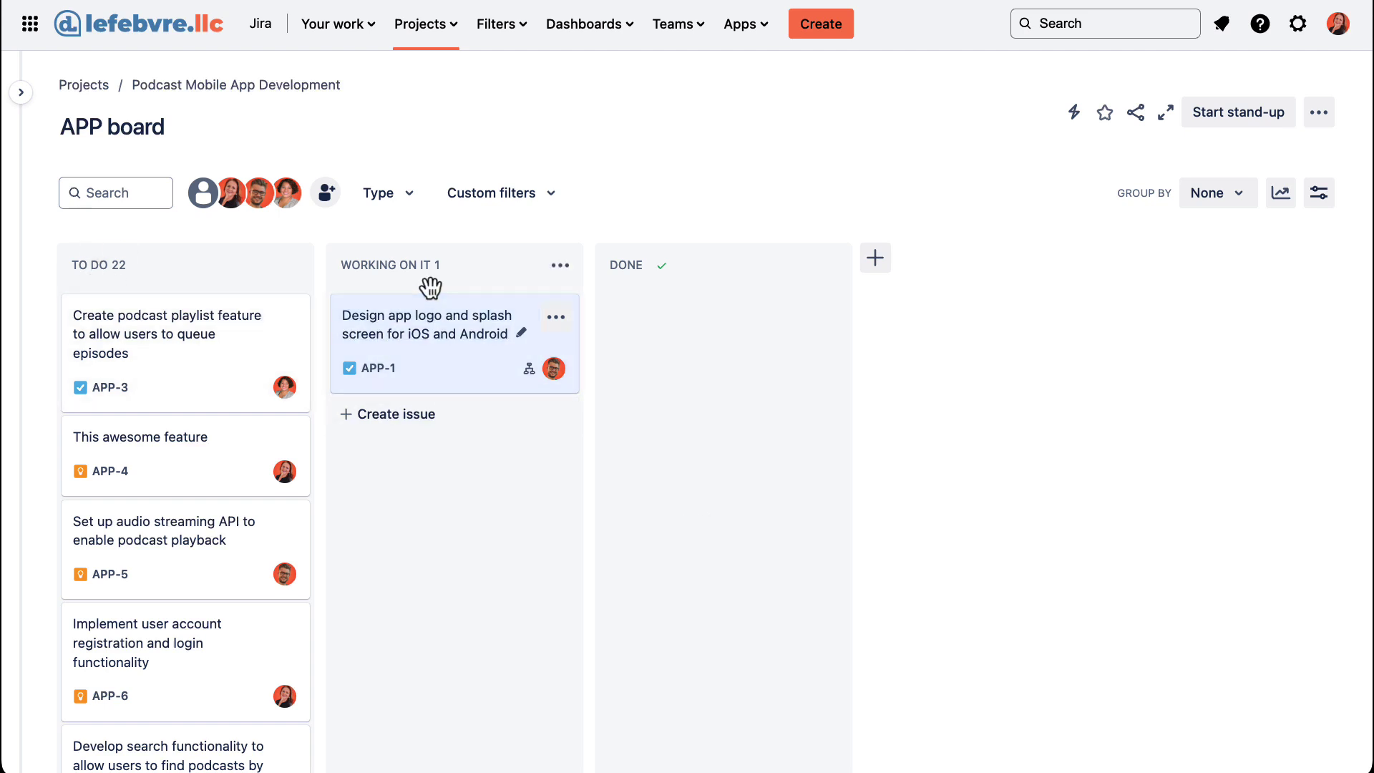
Step: Rename the Working On It column to "In Progress" directly on the board
click(498, 265)
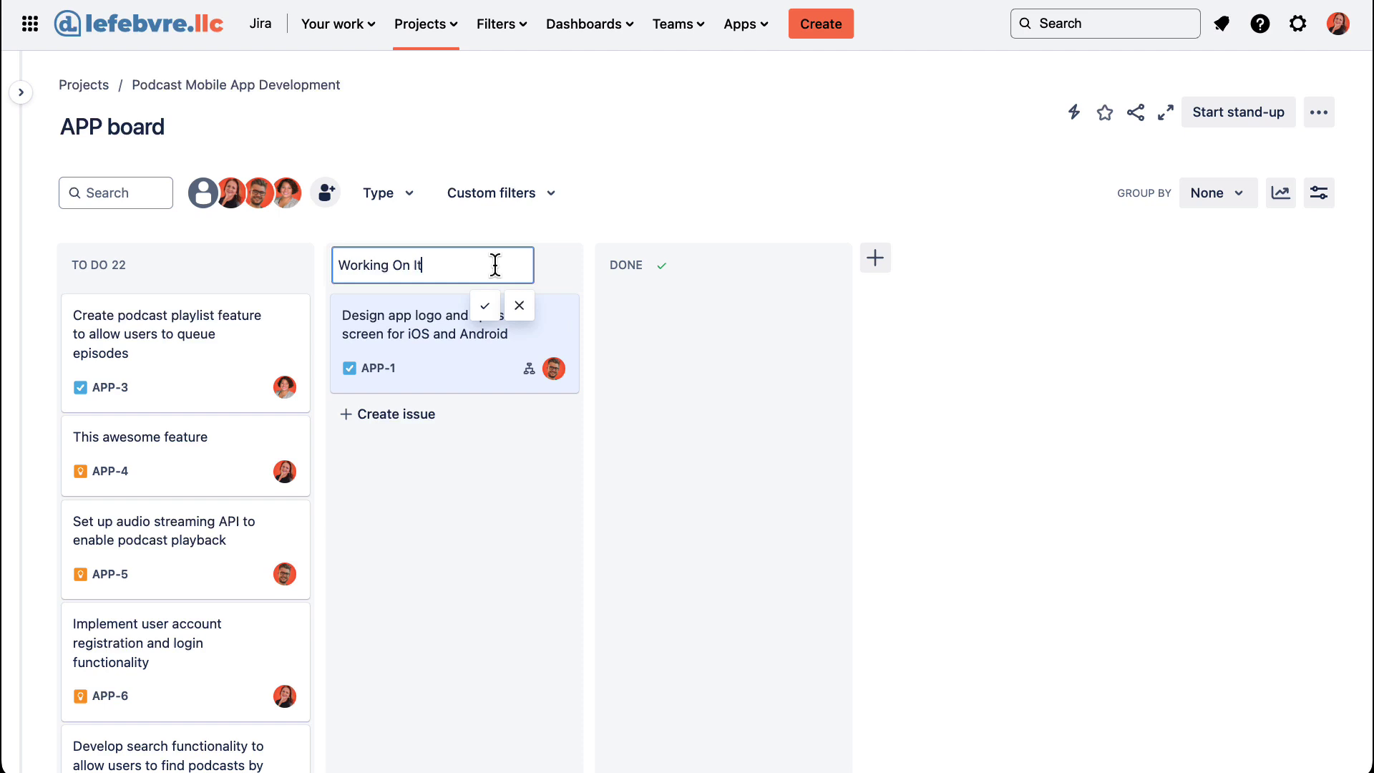
drag(449, 264, 355, 264)
triple_click(446, 261)
key(BackSpace)
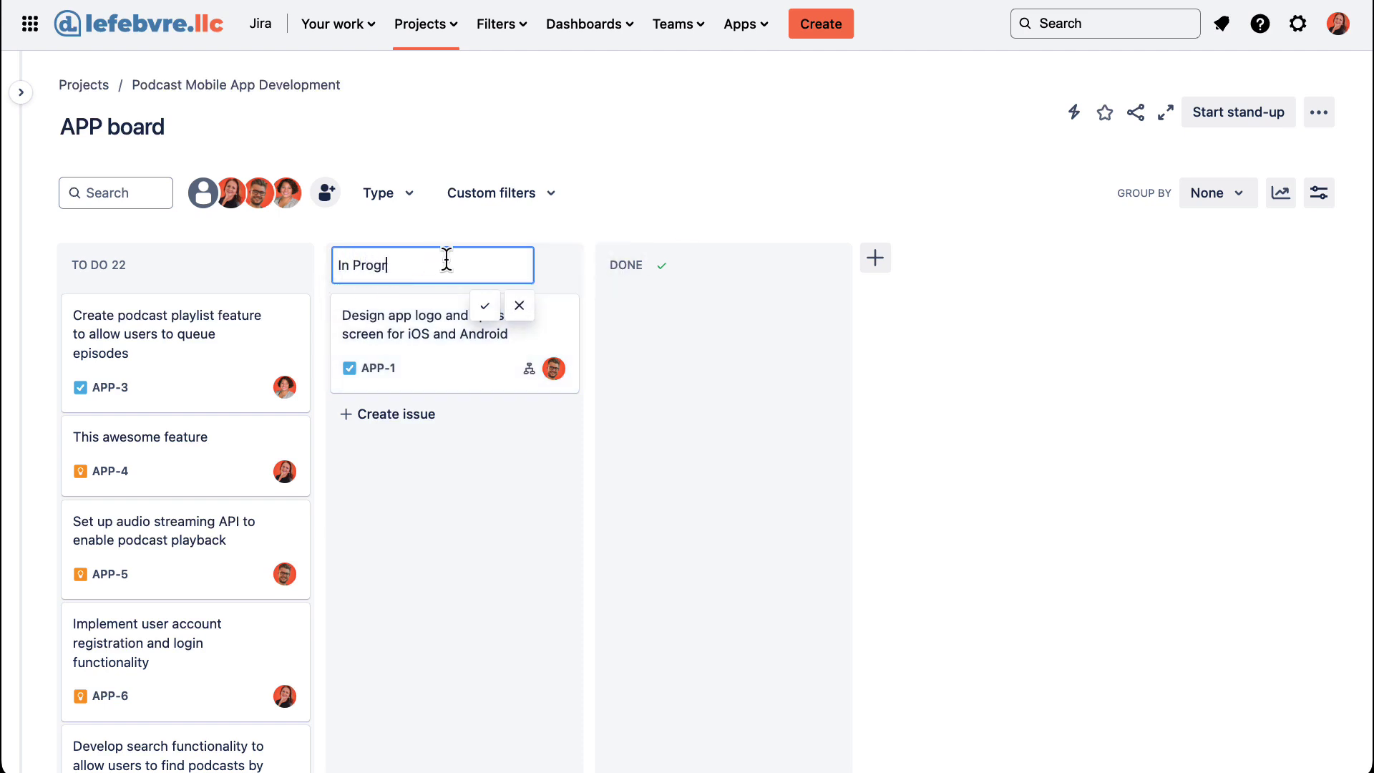
key(Return)
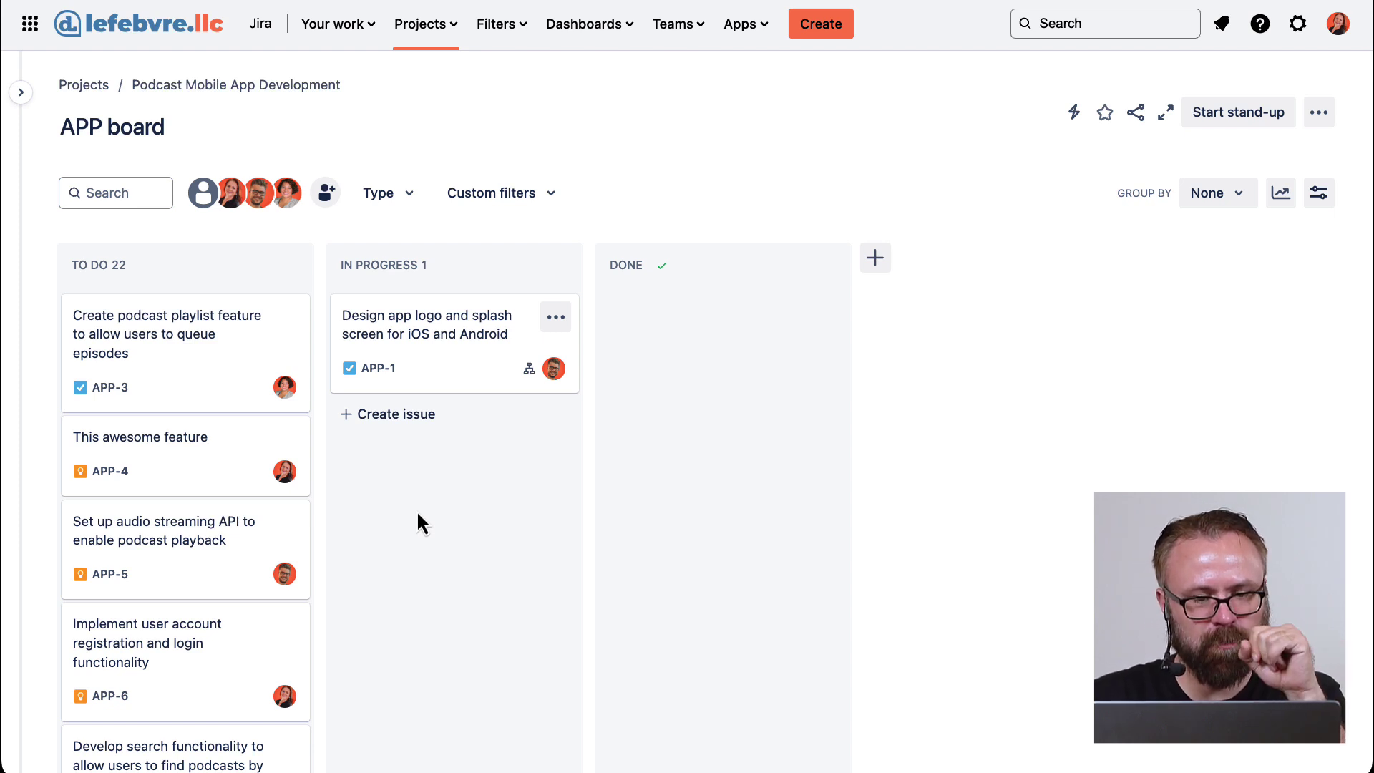
Step: Add a "Review" column to the board and place it between In Progress and Done
click(875, 259)
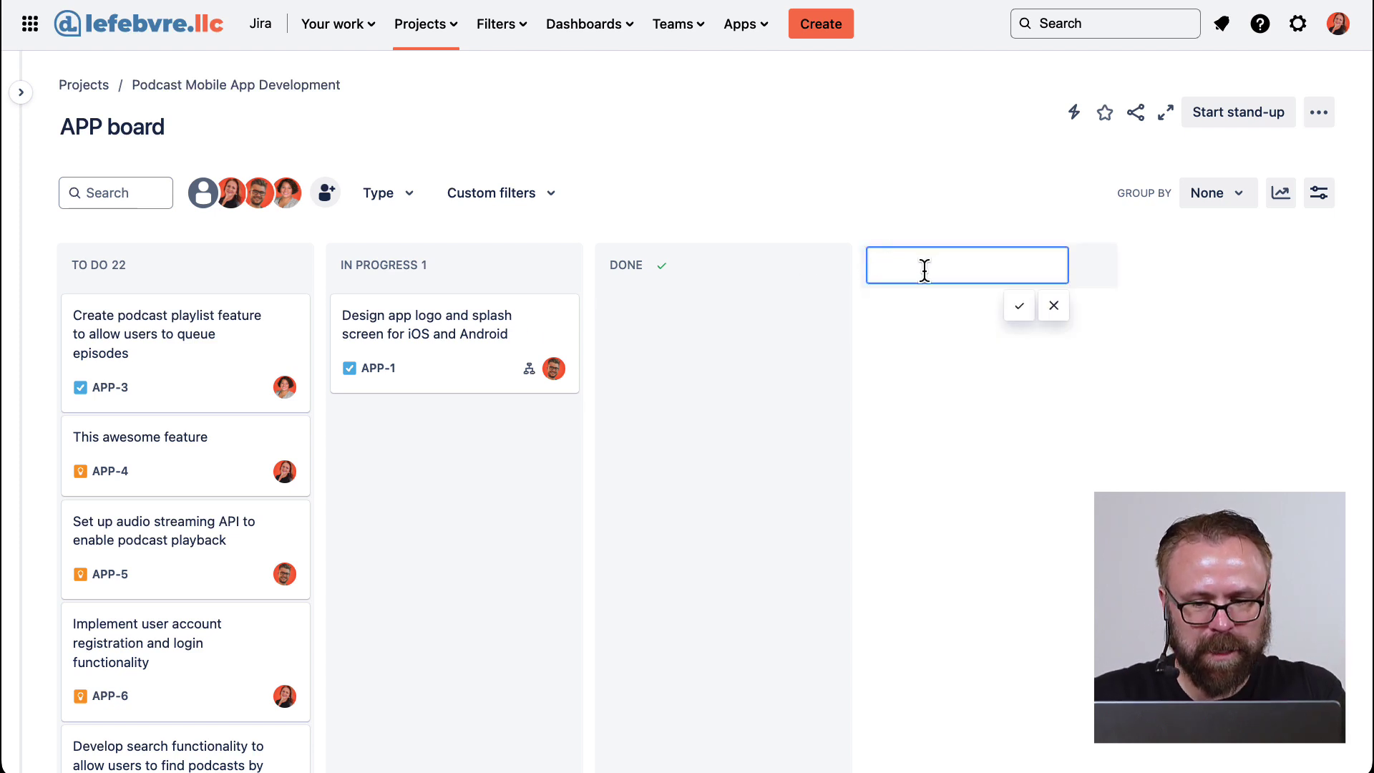
text(Review)
key(Return)
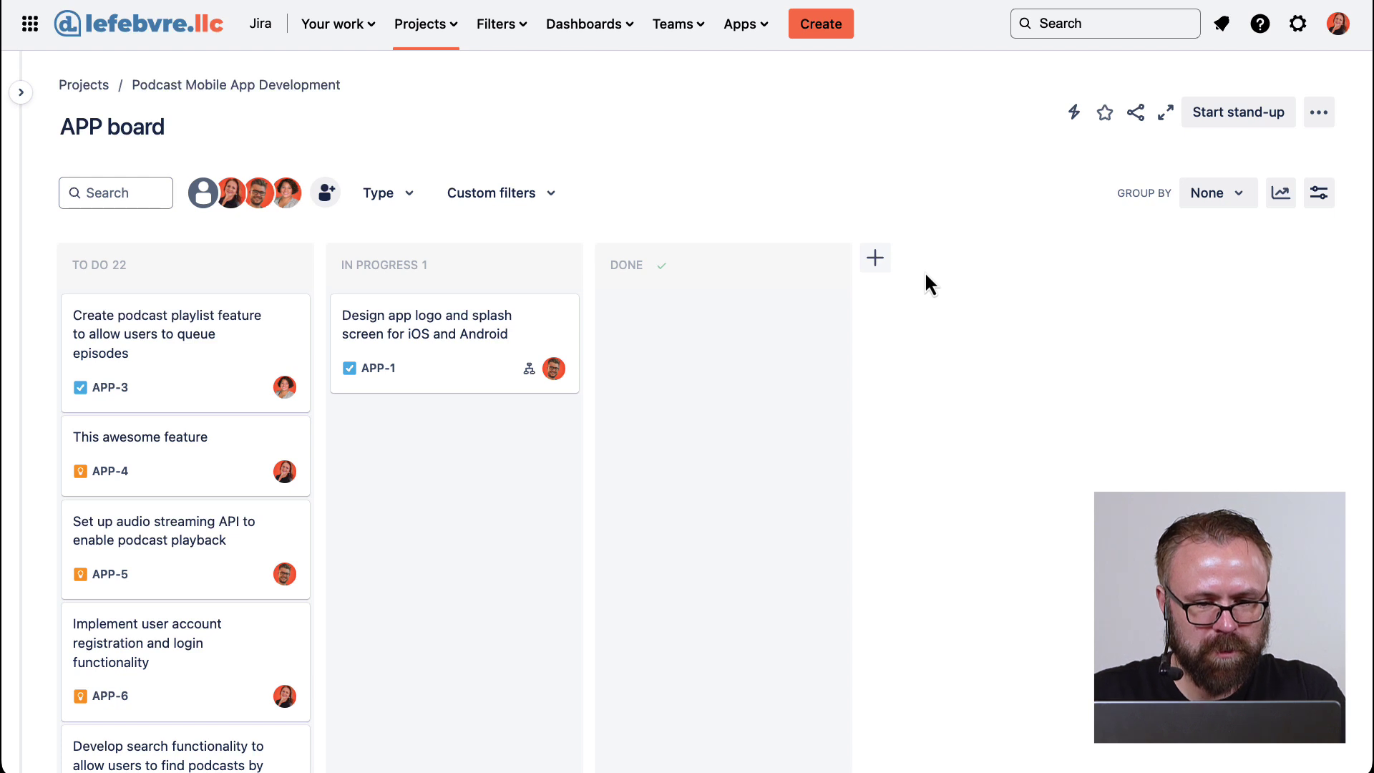
mouse_move(840, 355)
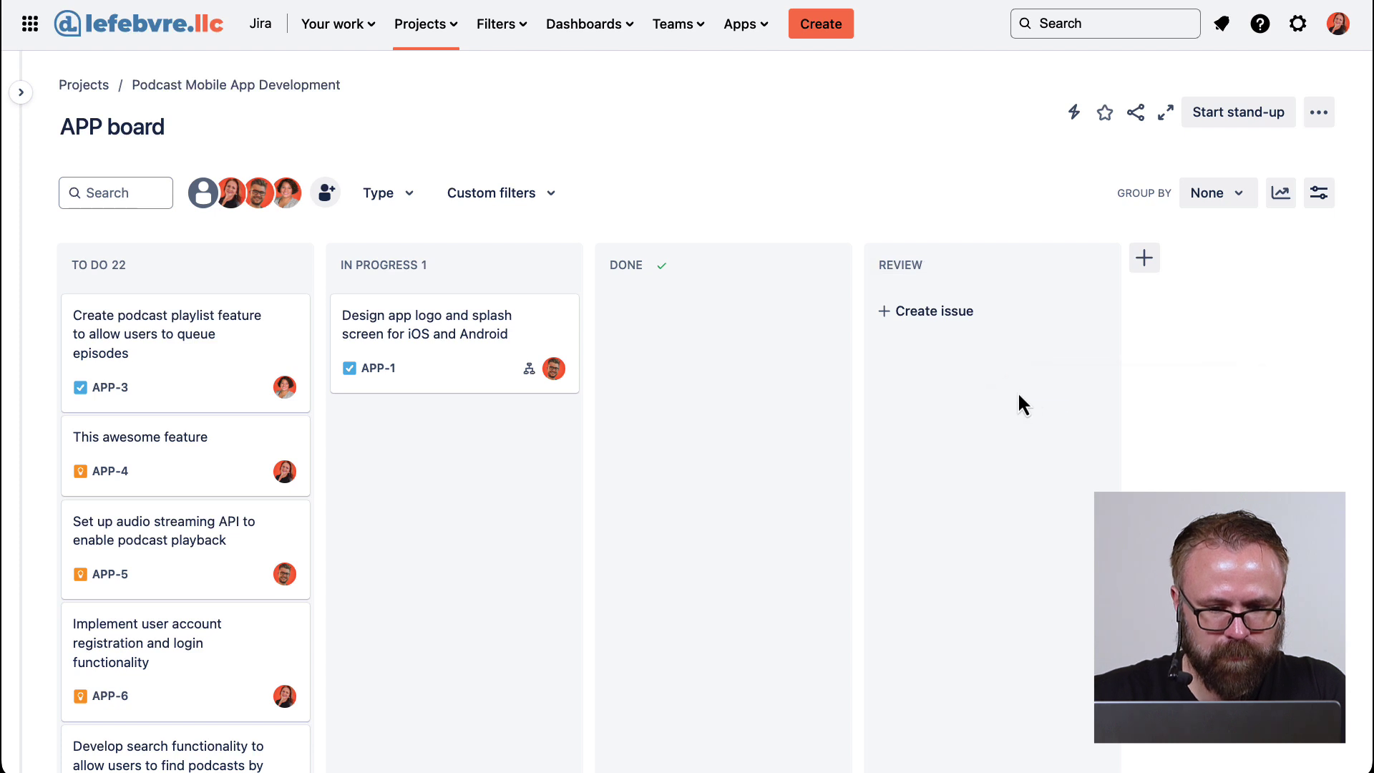
drag(988, 367, 652, 355)
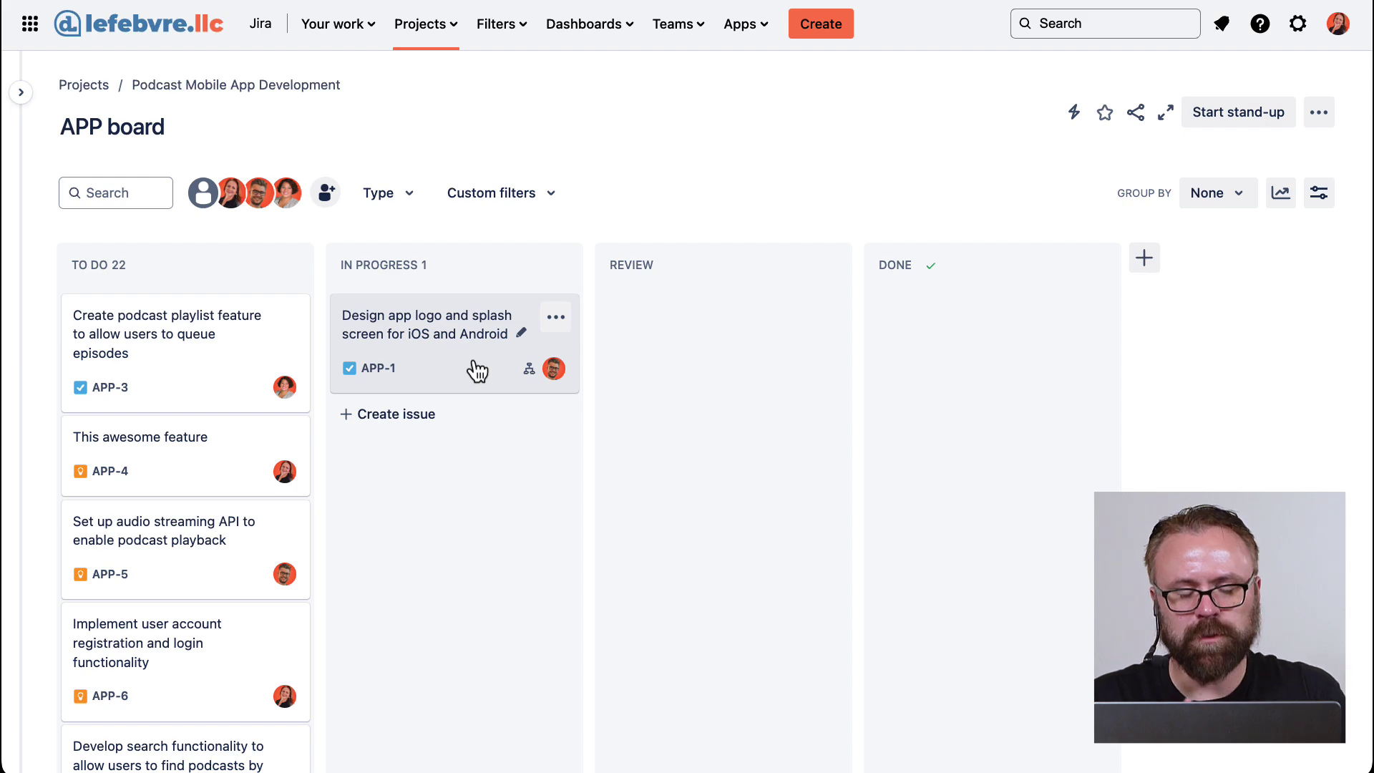
Step: Move the APP-1 card to the Review column and open the issue to check its status
drag(478, 370, 718, 358)
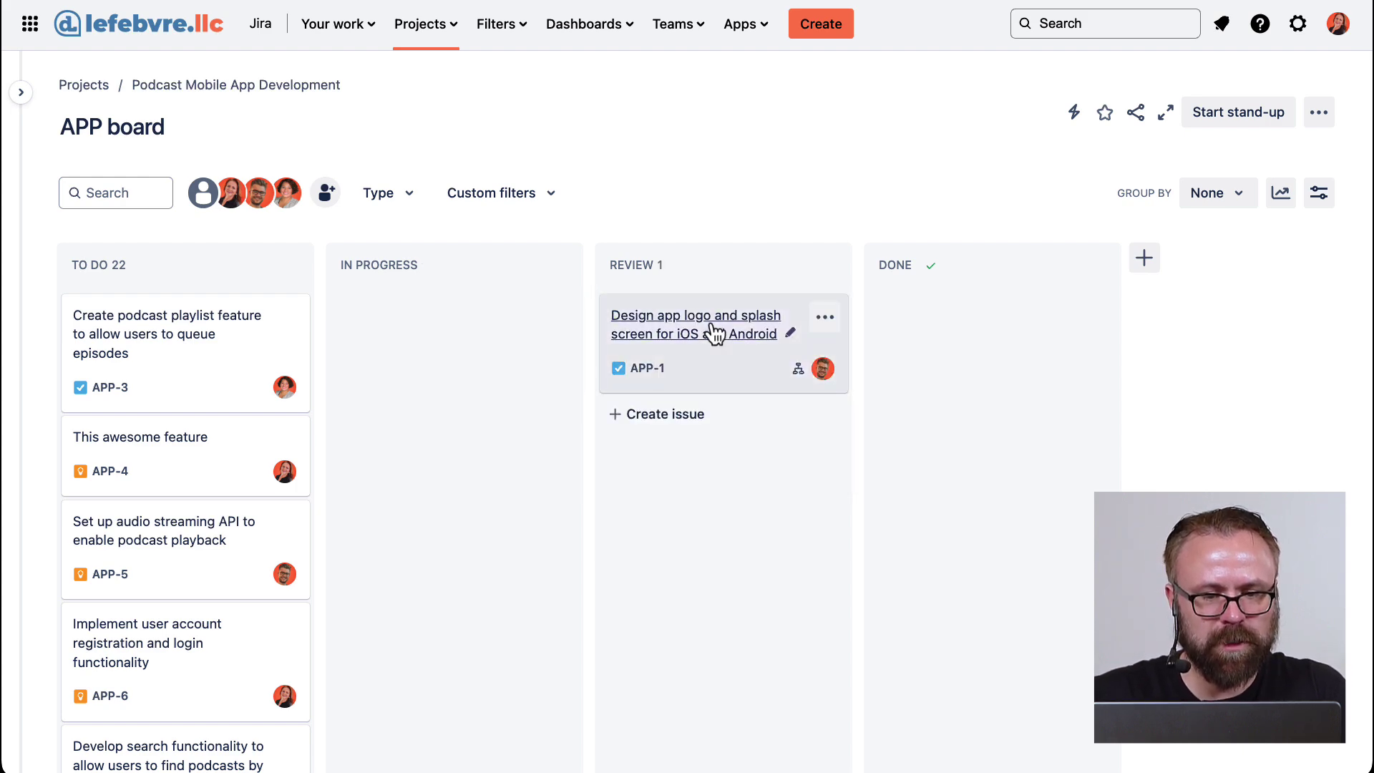
click(718, 376)
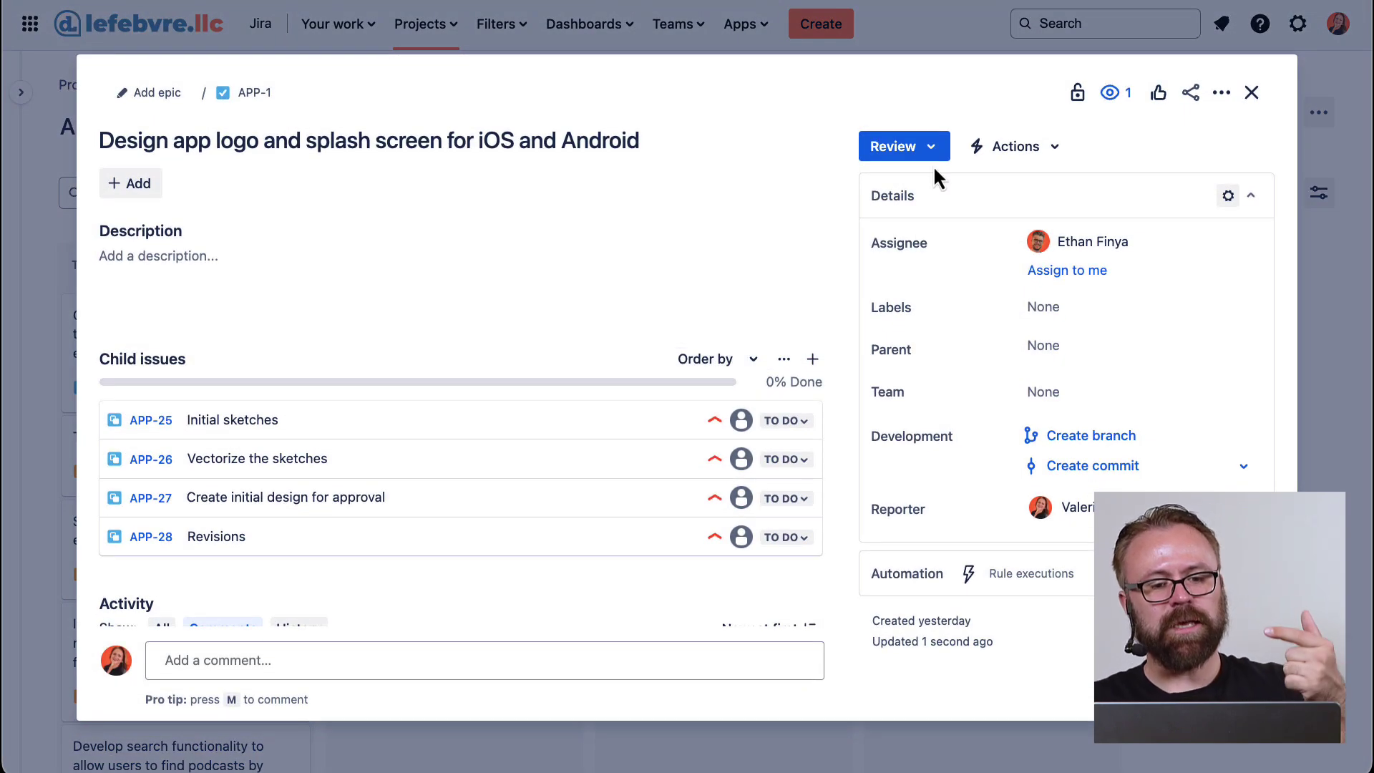
Step: Check which statuses APP-1 can change to, close the issue, and open the board's column and status configuration
click(937, 163)
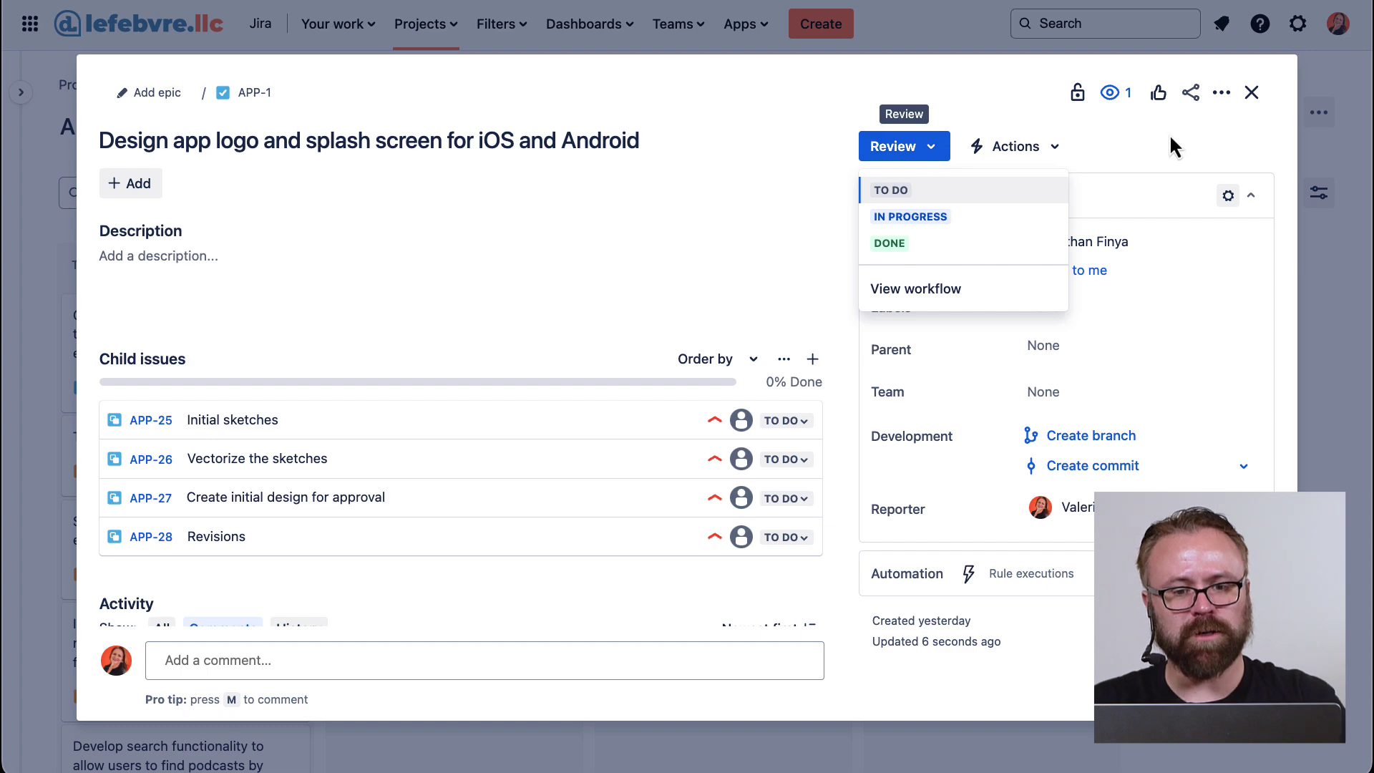
click(1252, 96)
click(1319, 114)
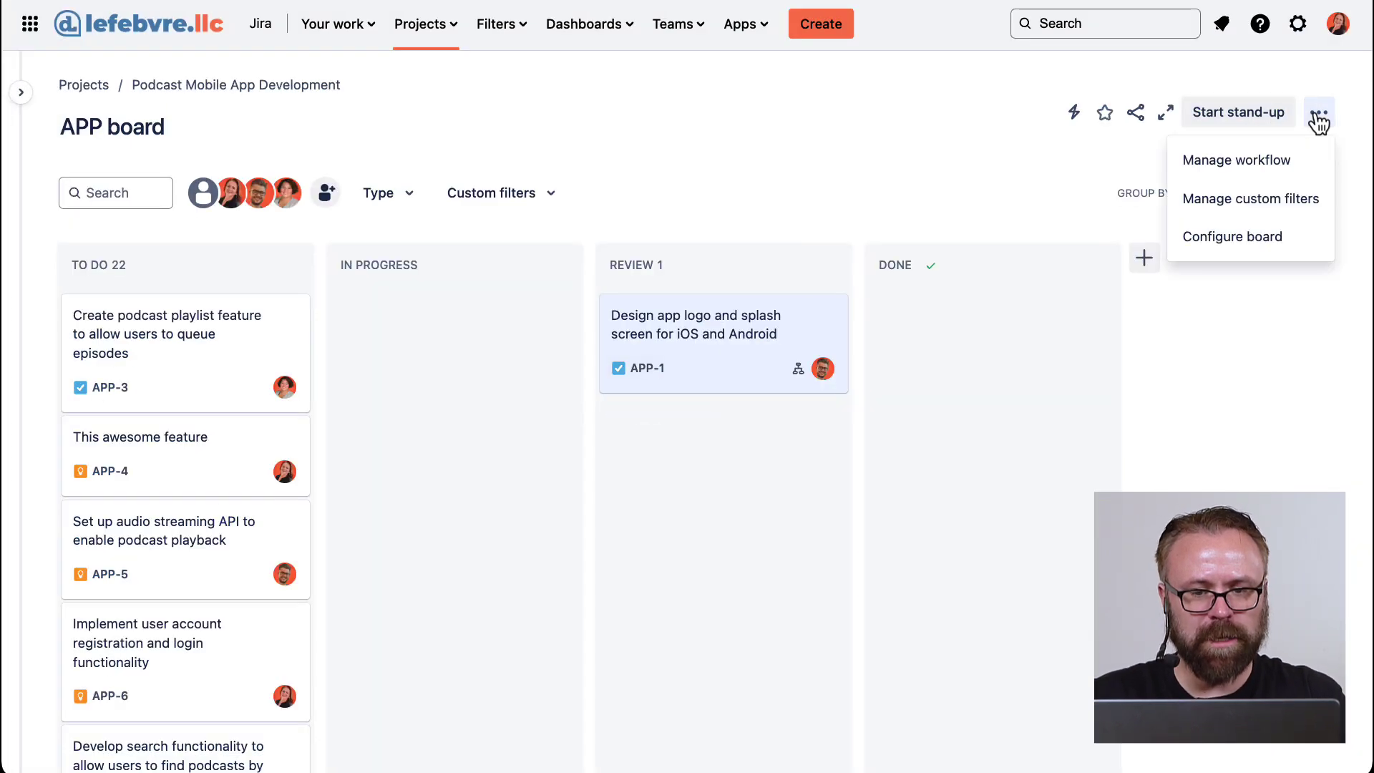
click(1265, 233)
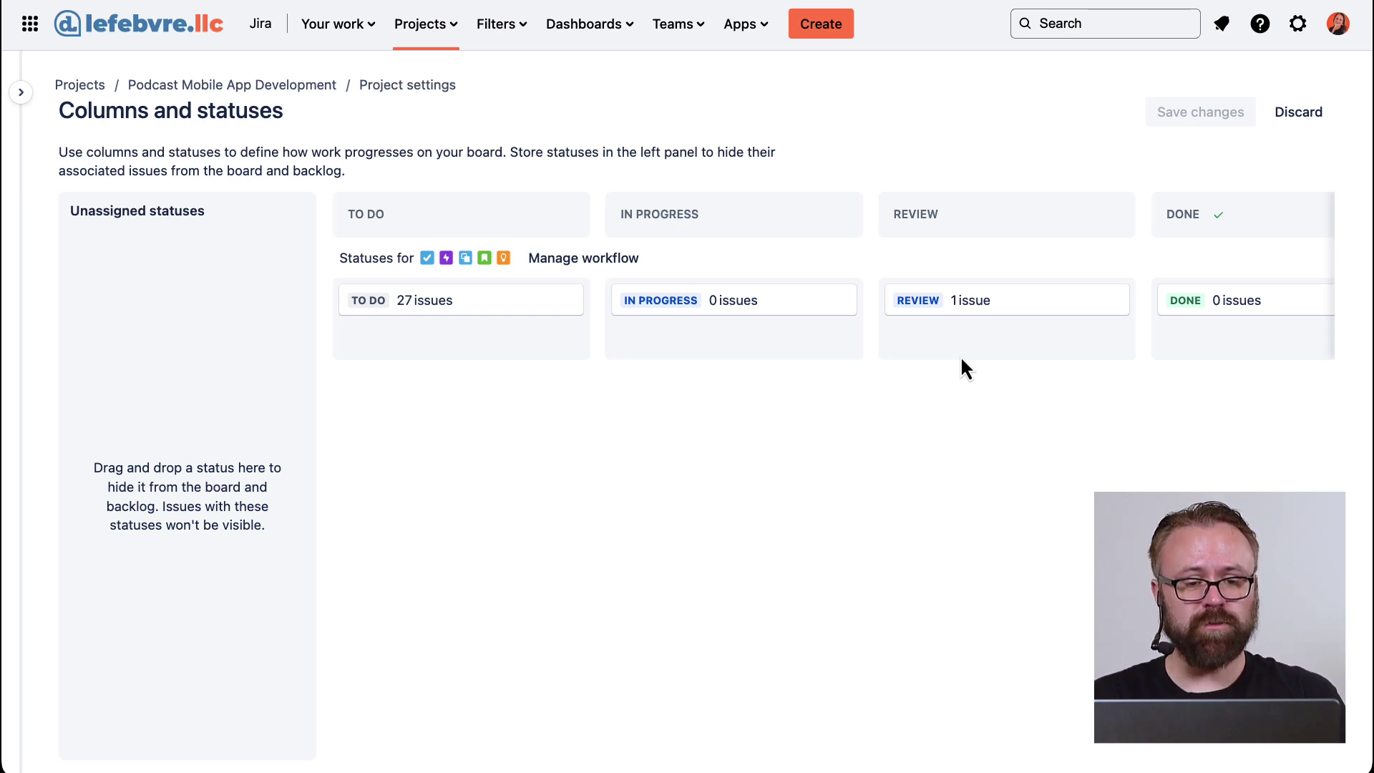
Step: Assign the Review status to the In Progress column and delete the empty Review column
drag(1021, 315, 766, 340)
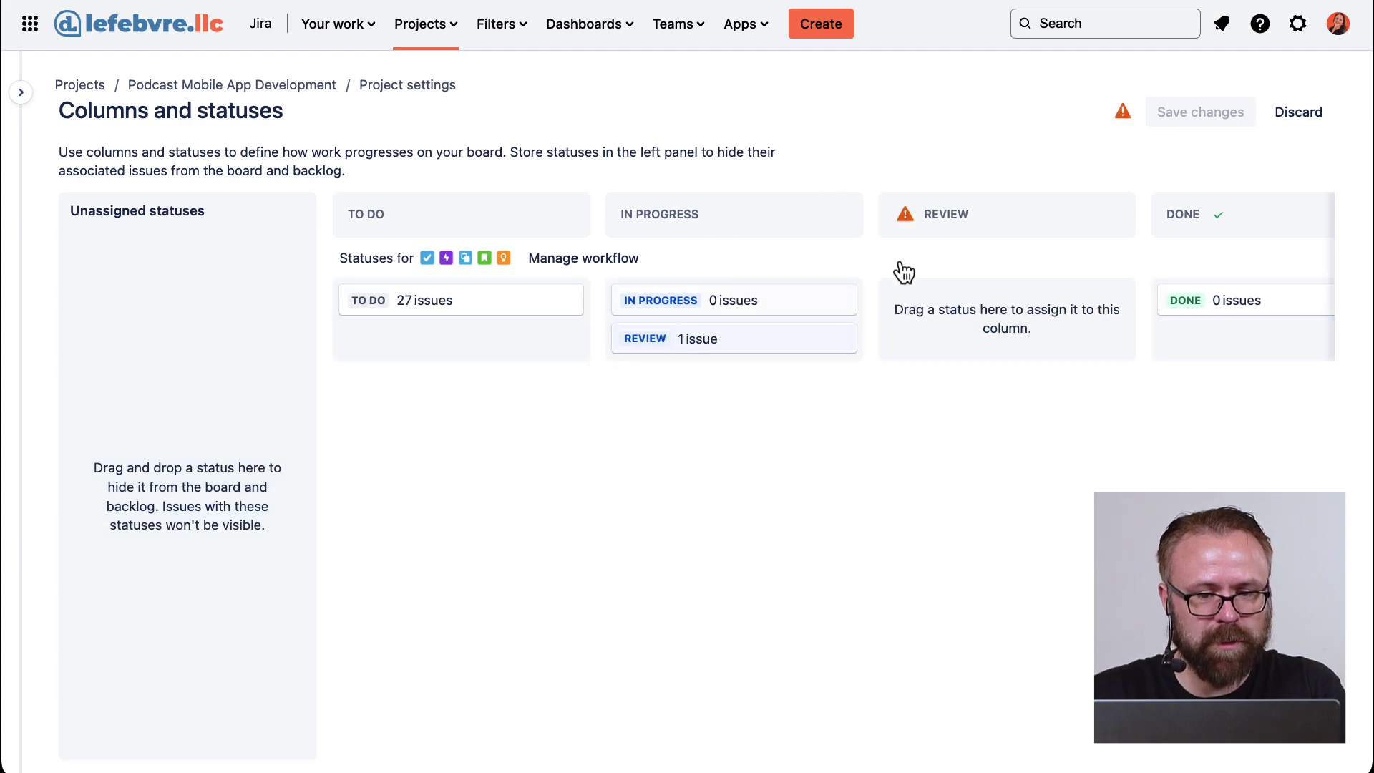
click(1104, 214)
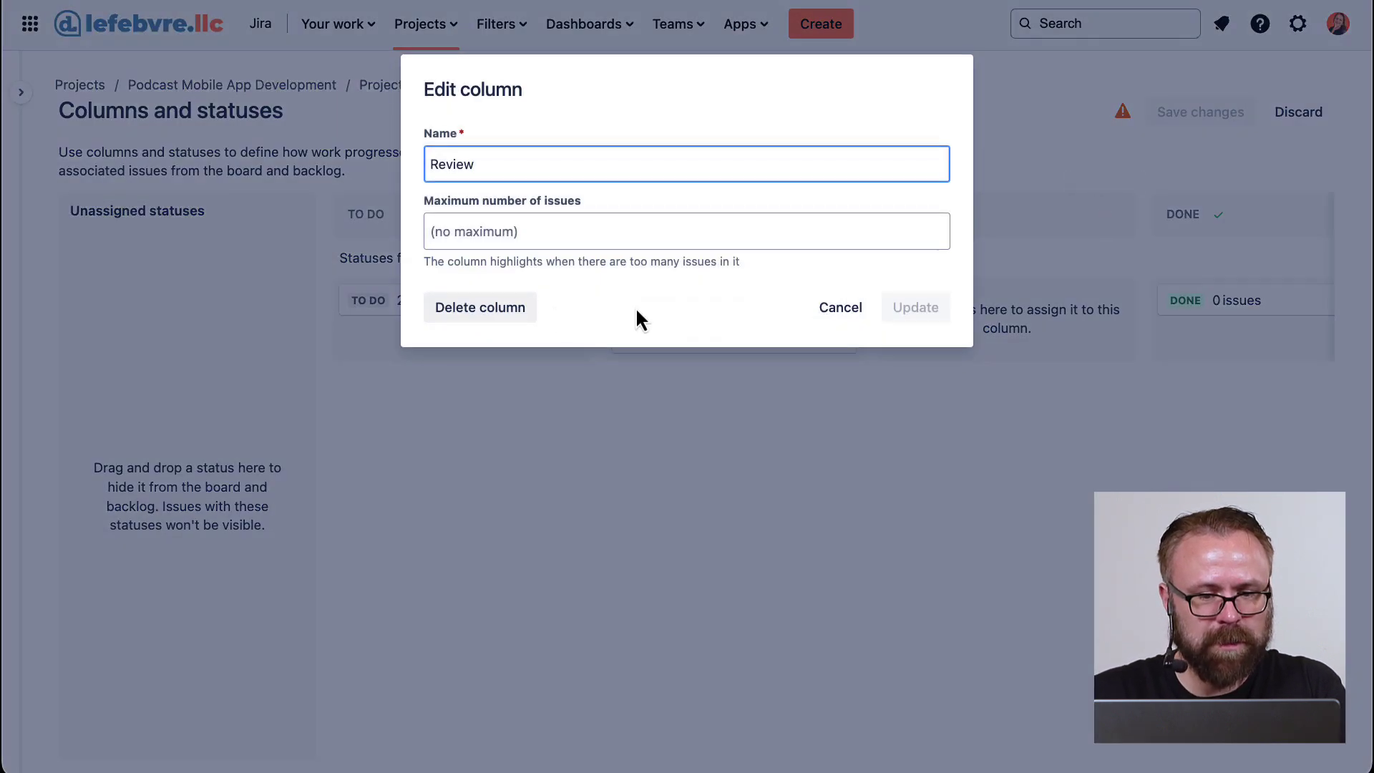
click(464, 309)
click(918, 226)
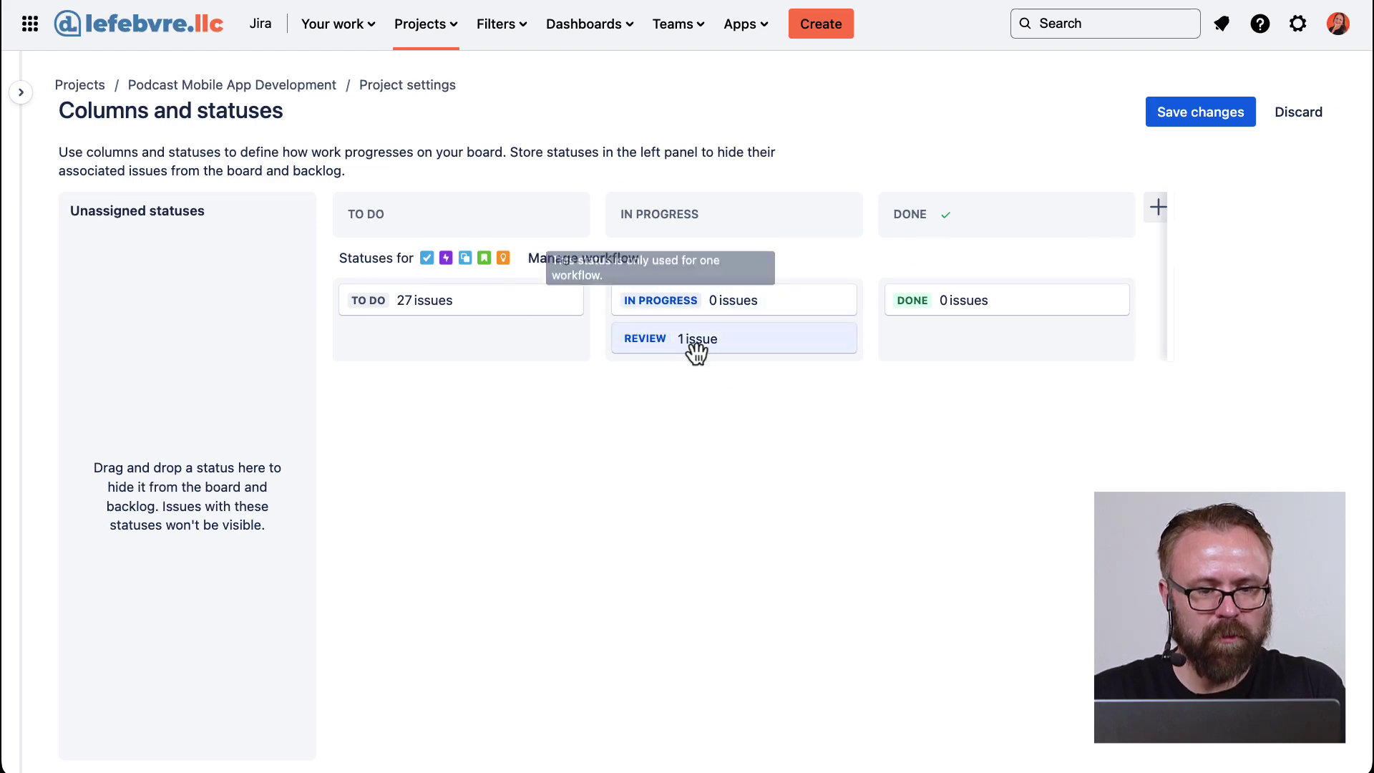
Step: Save the column and status changes, accepting the new board setup, and return to the board
click(1211, 120)
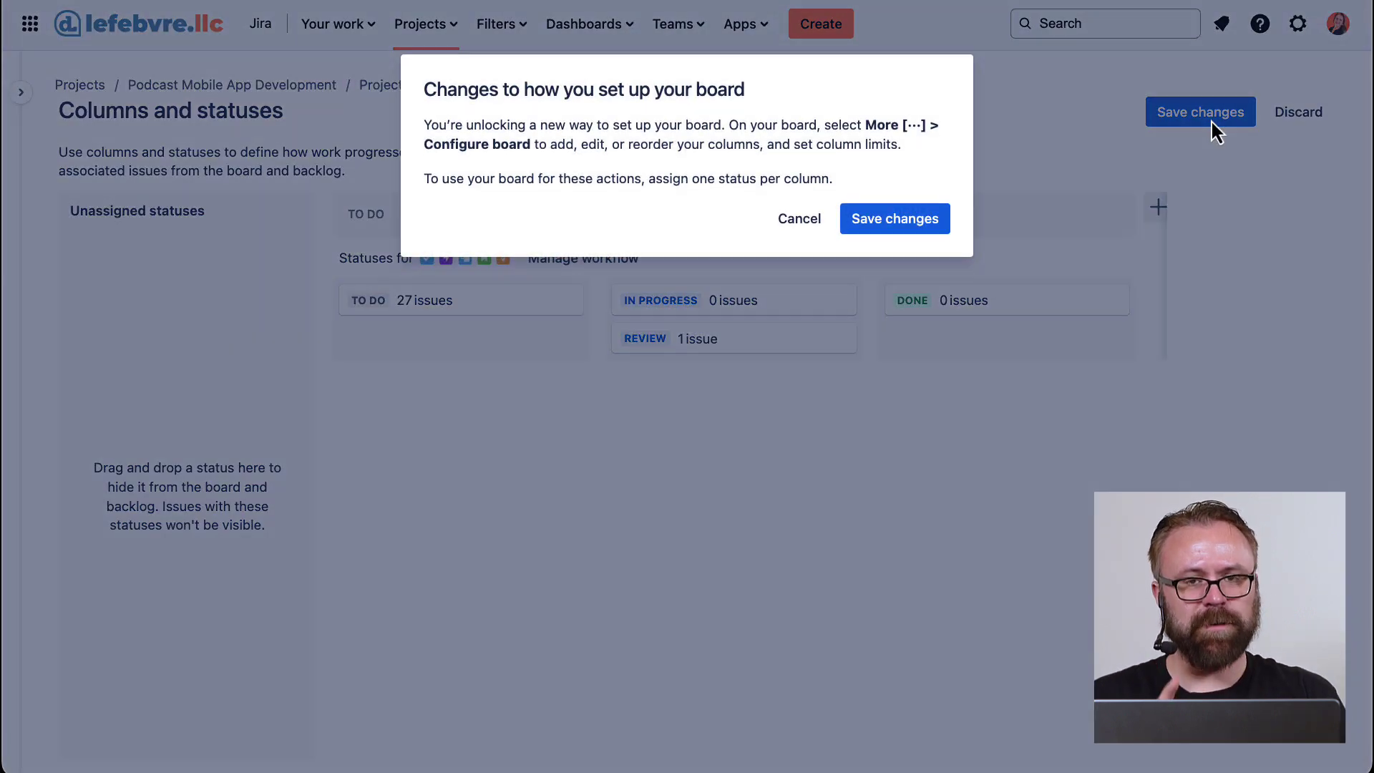
click(894, 218)
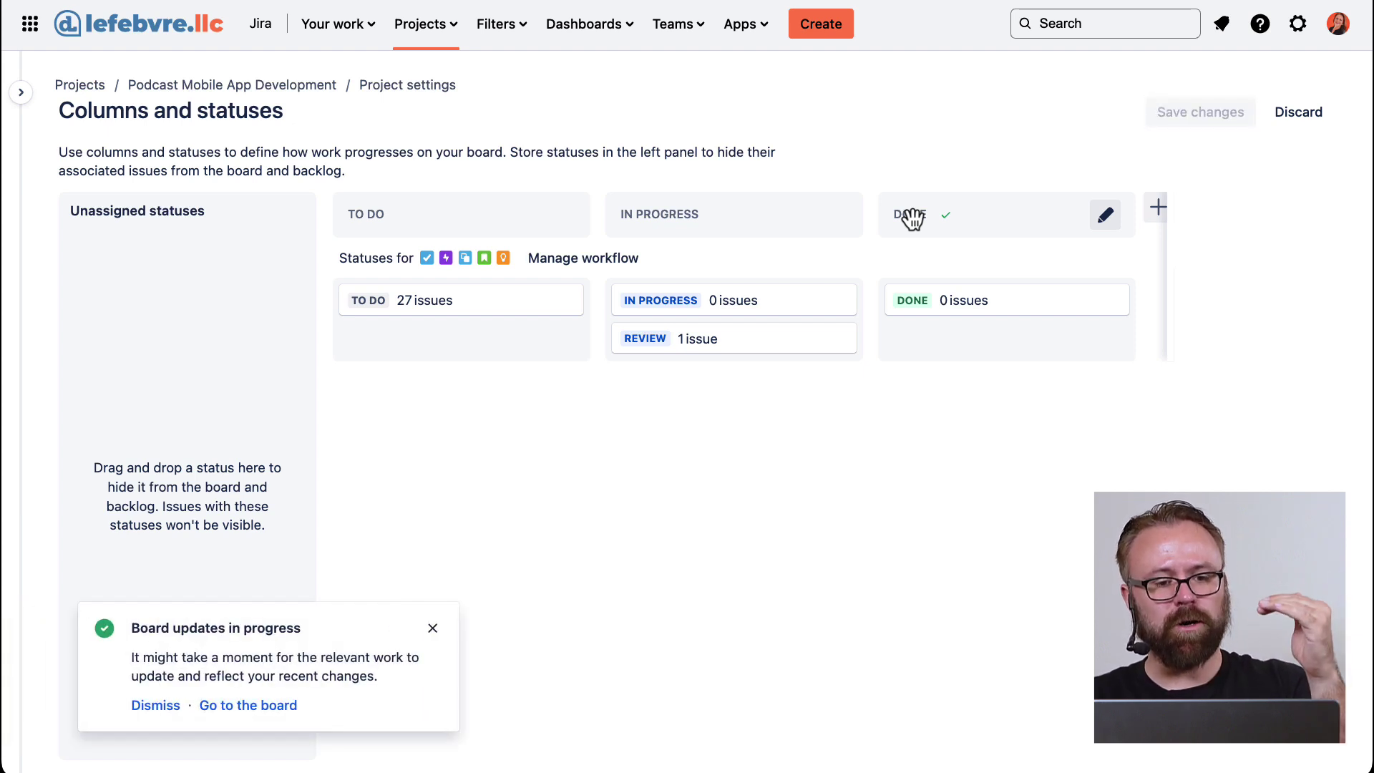
click(254, 705)
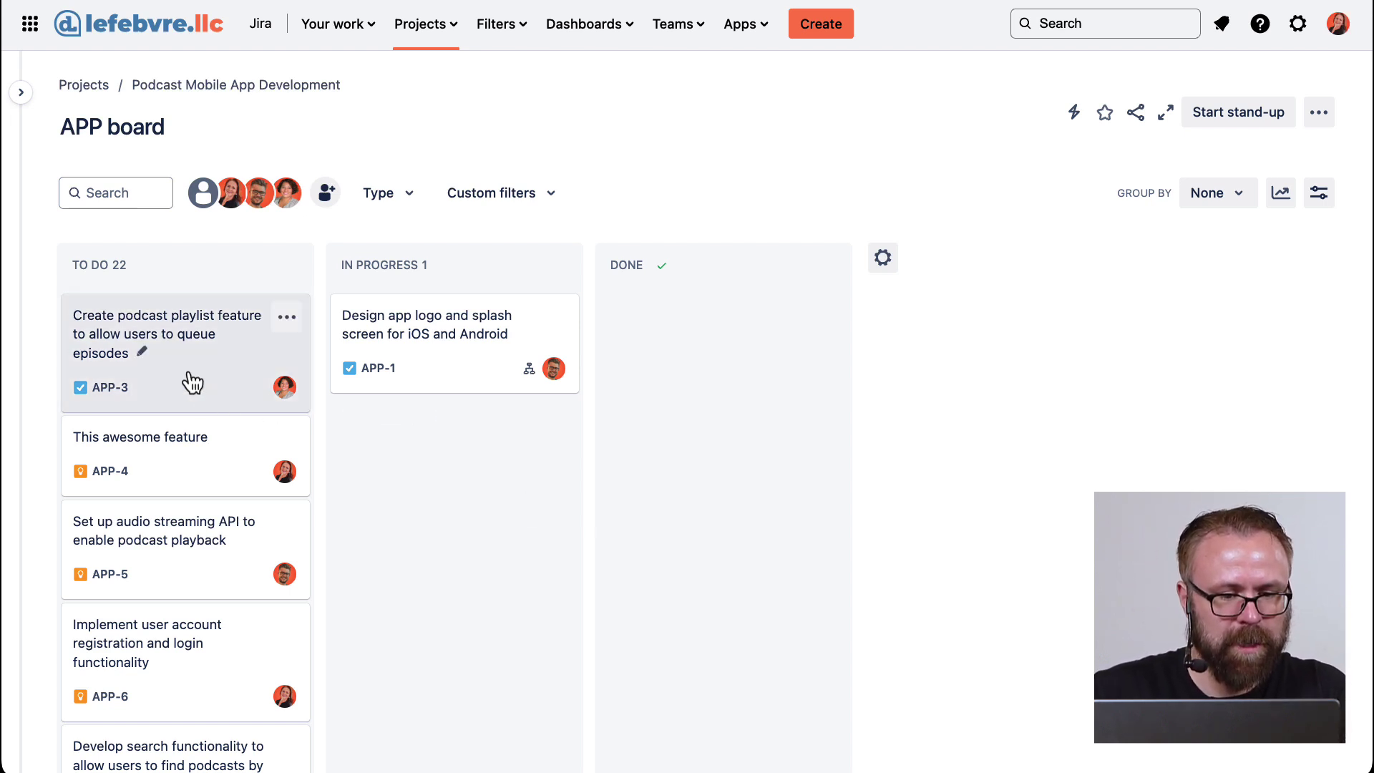
Step: Move the APP-3 card to the In Progress column with the In Progress status and check the statuses of APP-1 and APP-3
drag(191, 379, 523, 337)
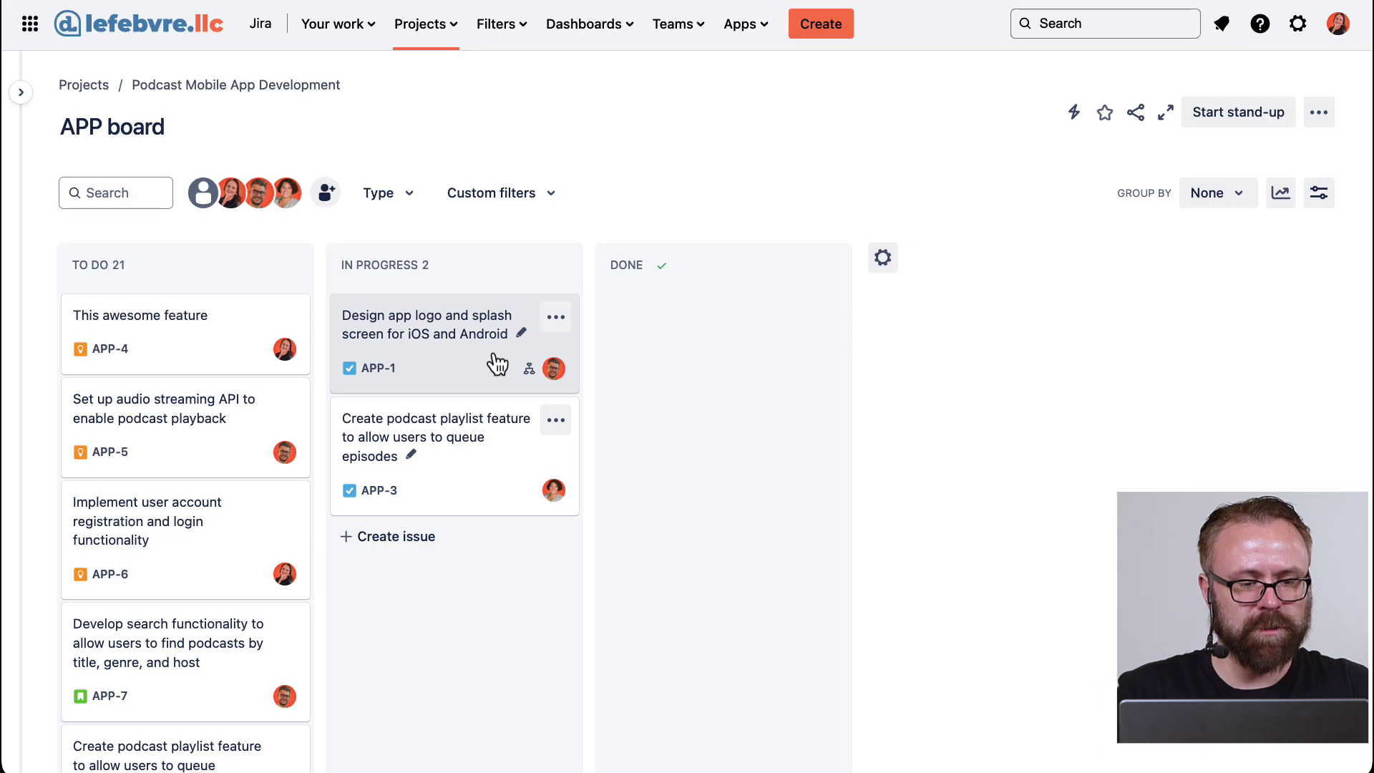
click(491, 378)
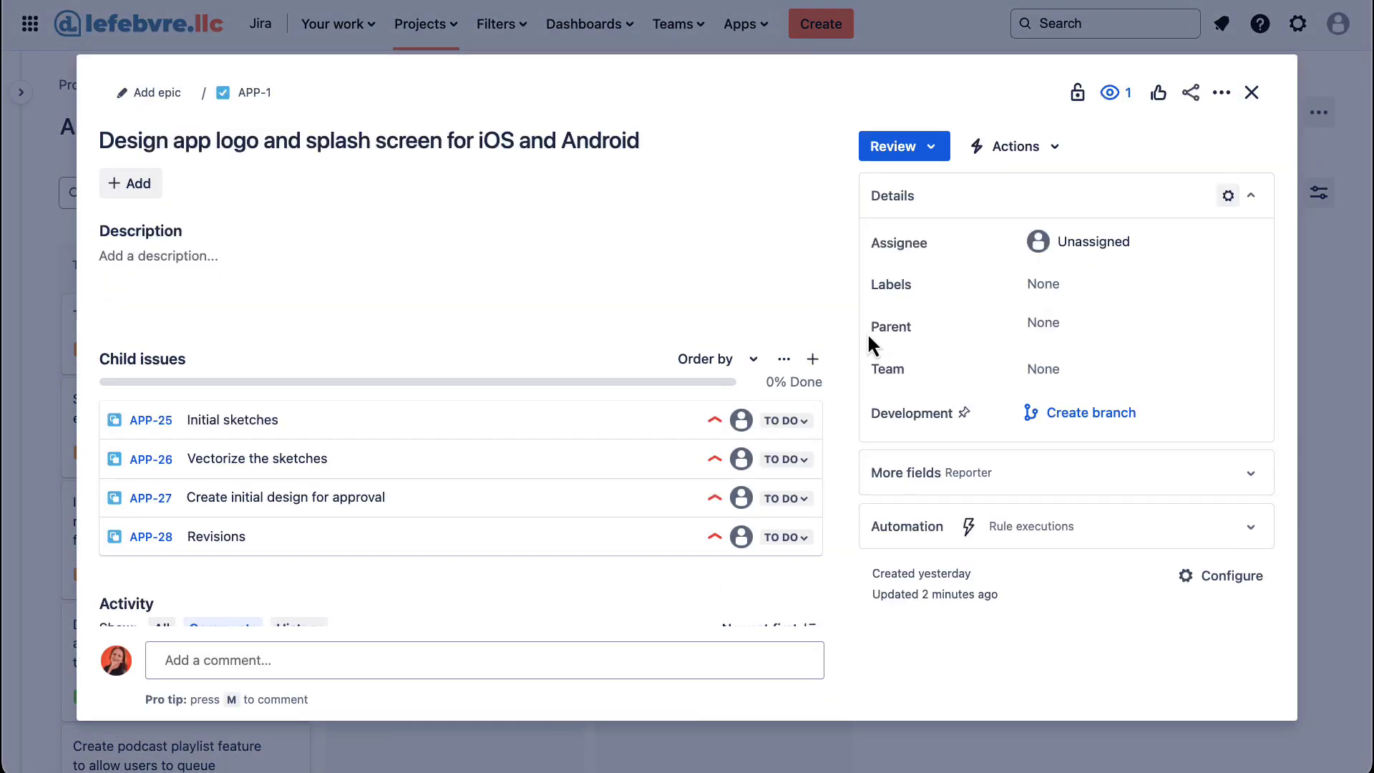
click(1252, 90)
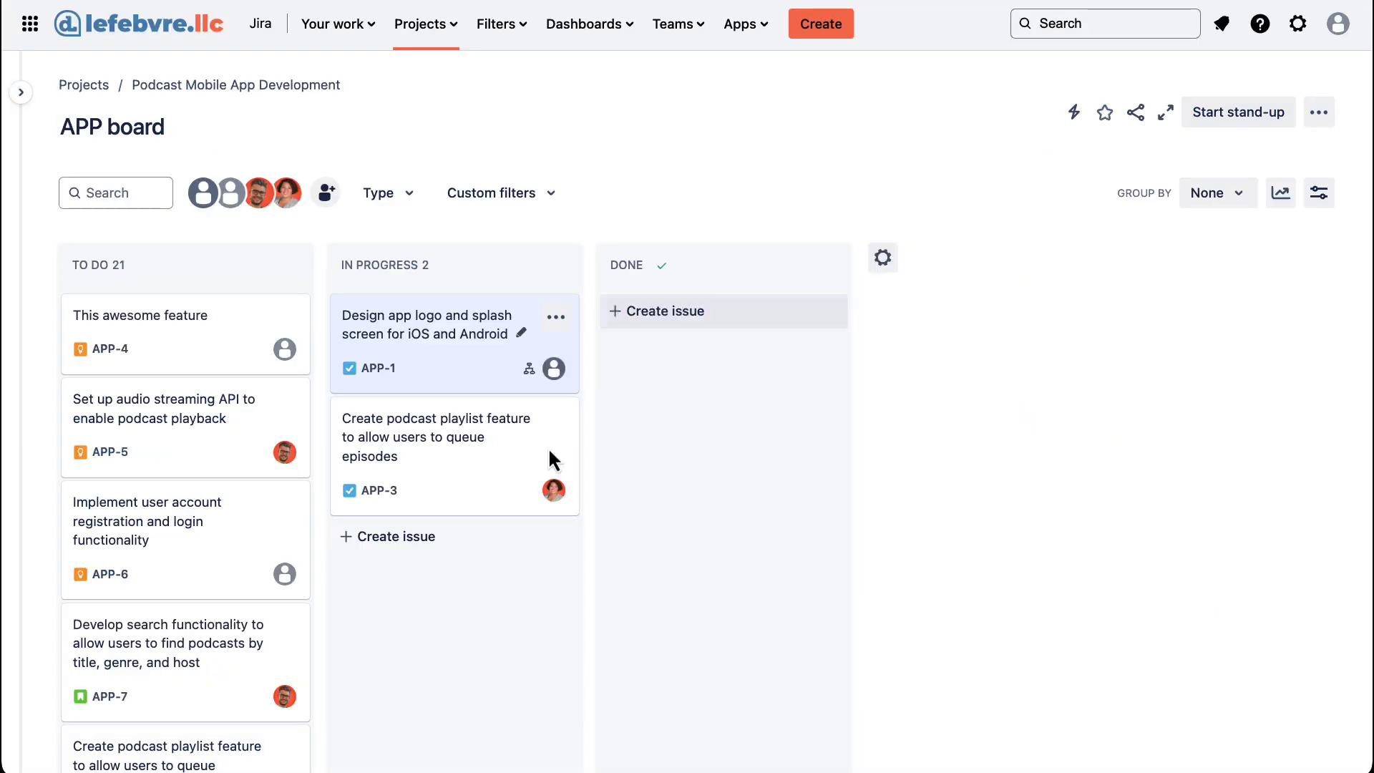
click(496, 488)
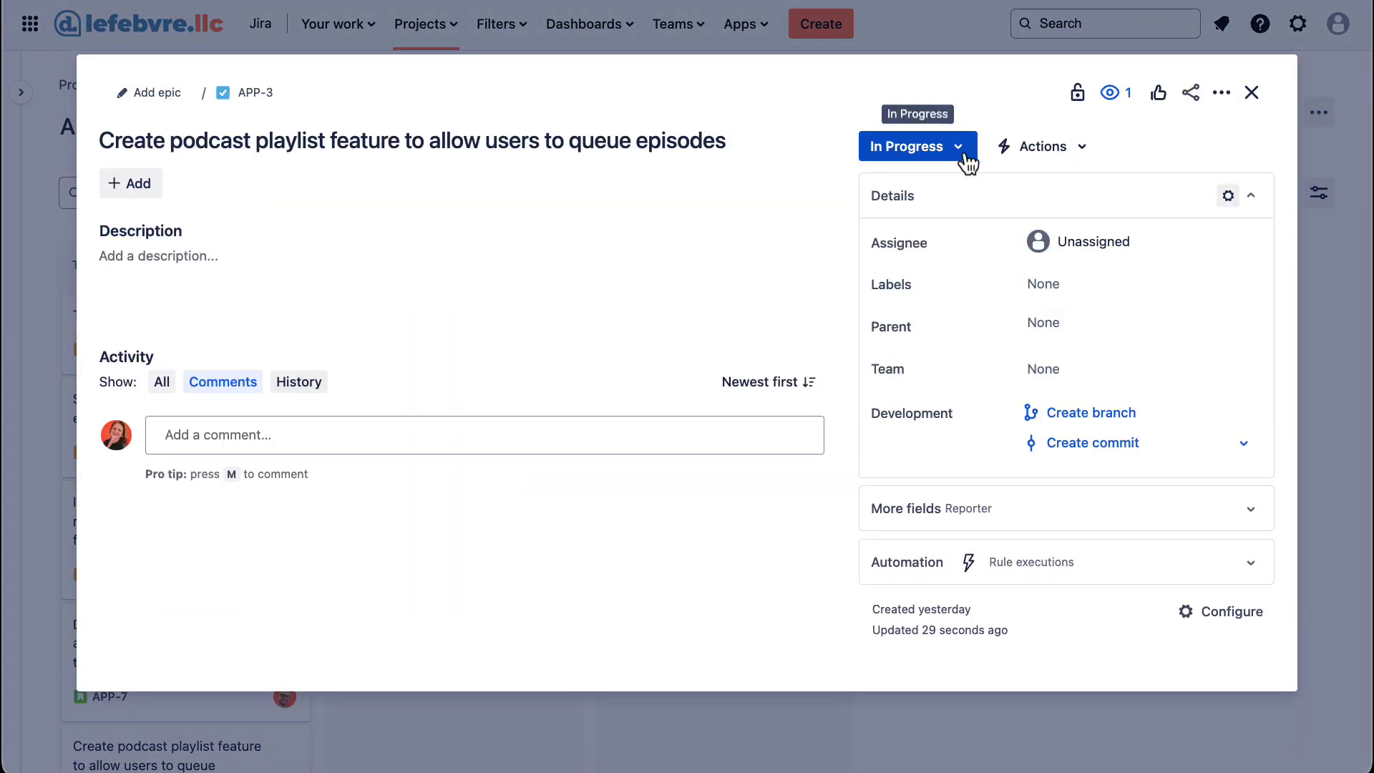
click(1252, 93)
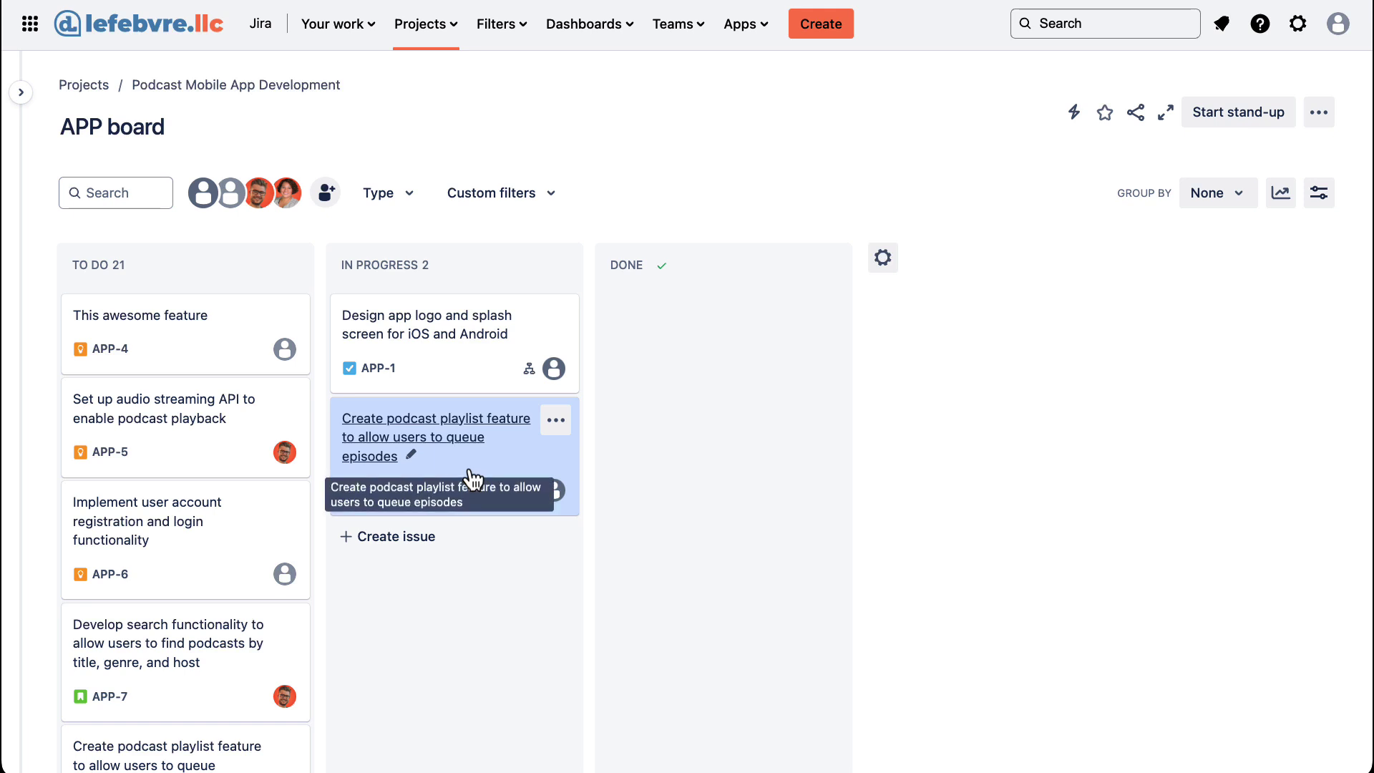
Step: Move the APP-4 card to the In Progress column with the Review status, open the issue to check it, and close it
drag(193, 348, 513, 459)
click(471, 583)
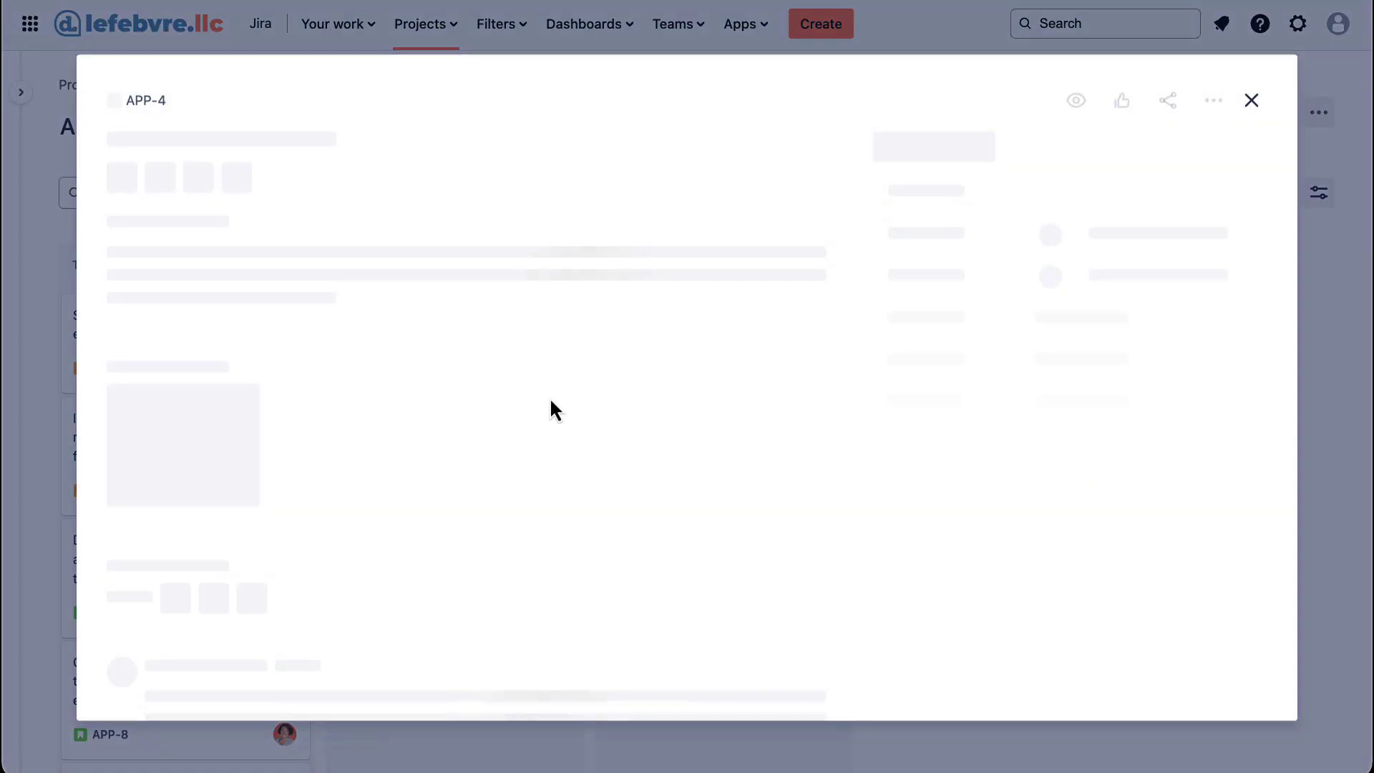
click(1251, 93)
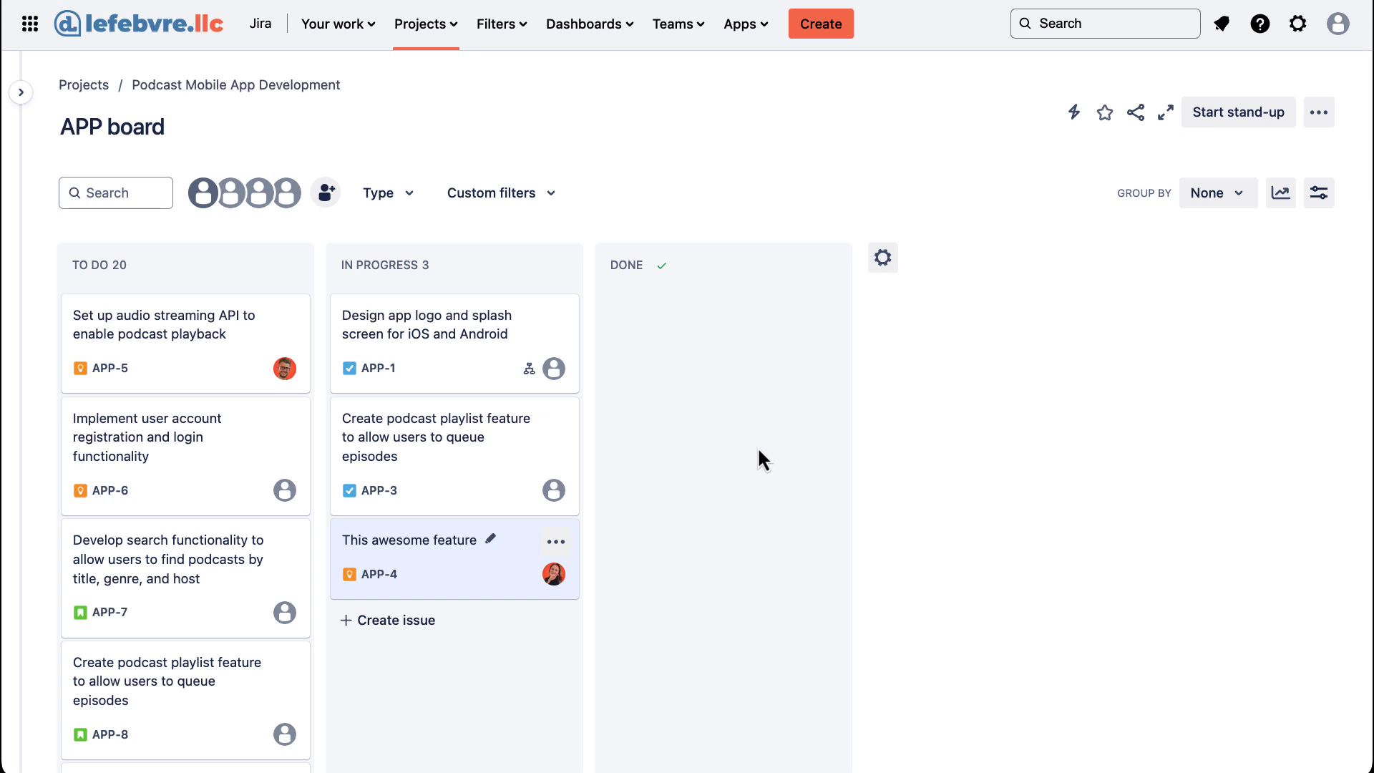
Step: Open the board's column and status configuration and bring up its workflow in the workflow editor
click(1319, 112)
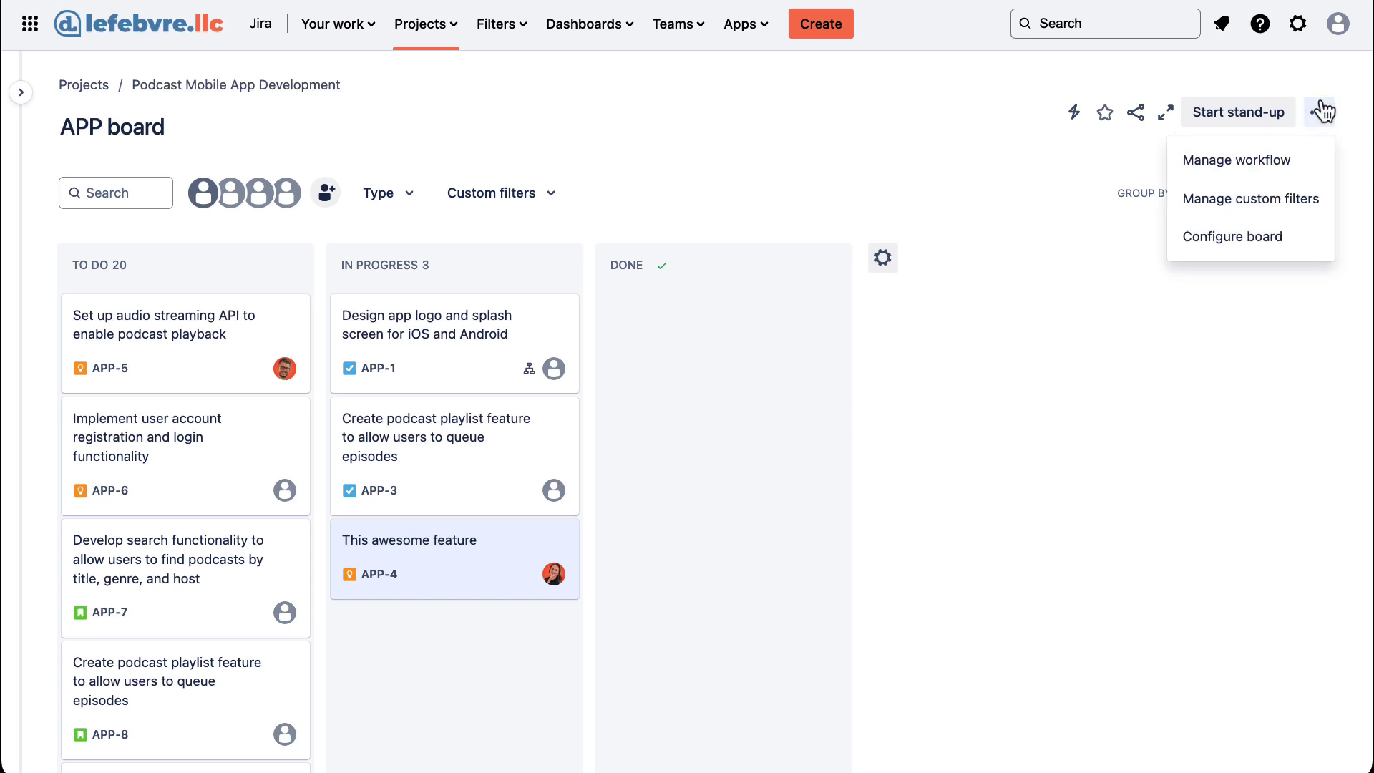
click(1233, 230)
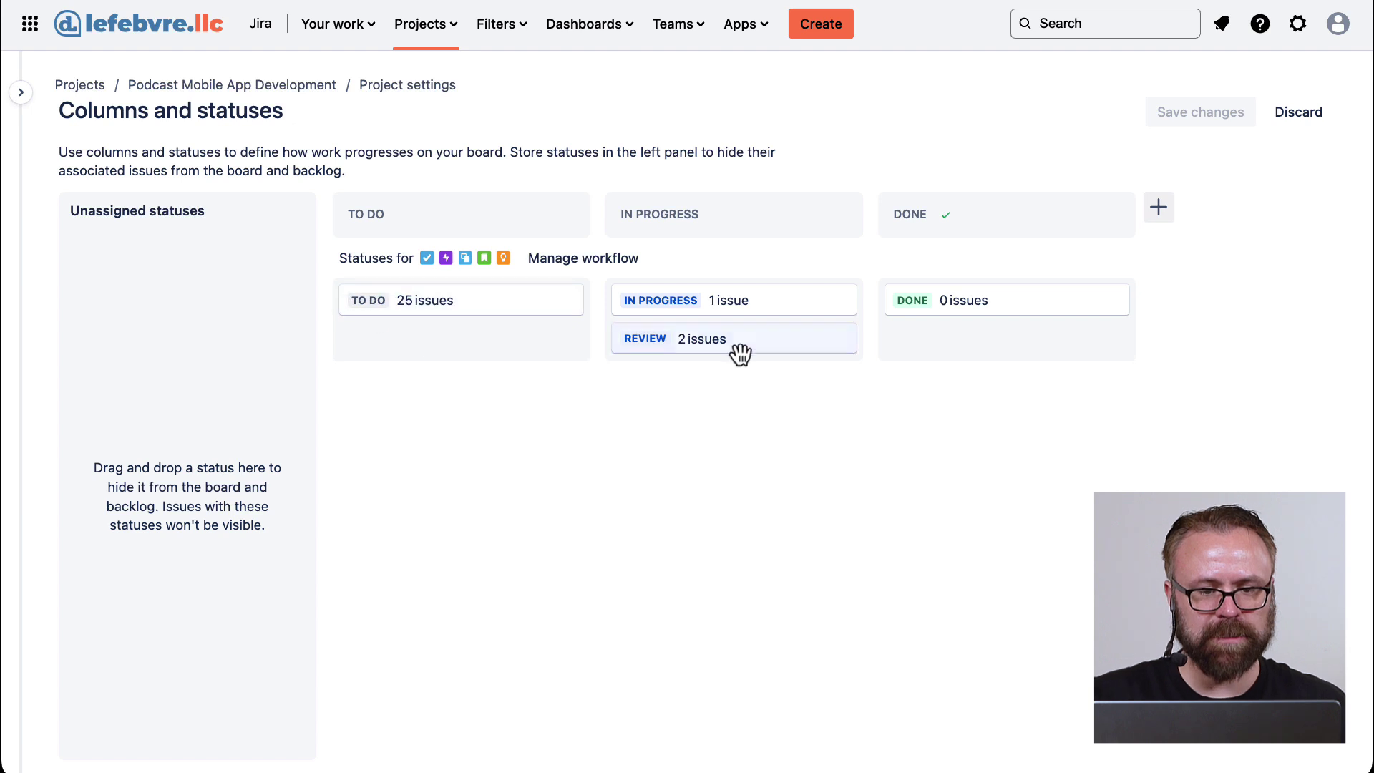
click(607, 259)
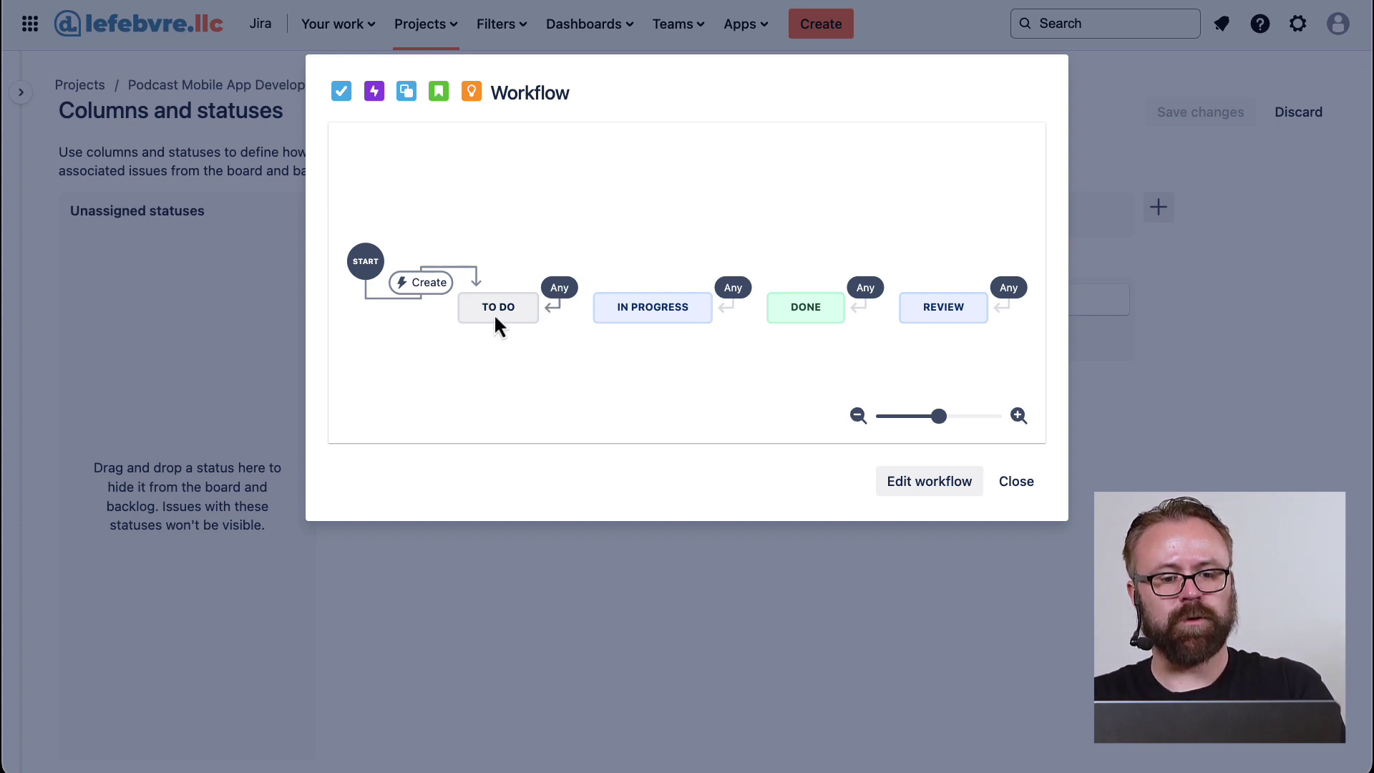
click(914, 471)
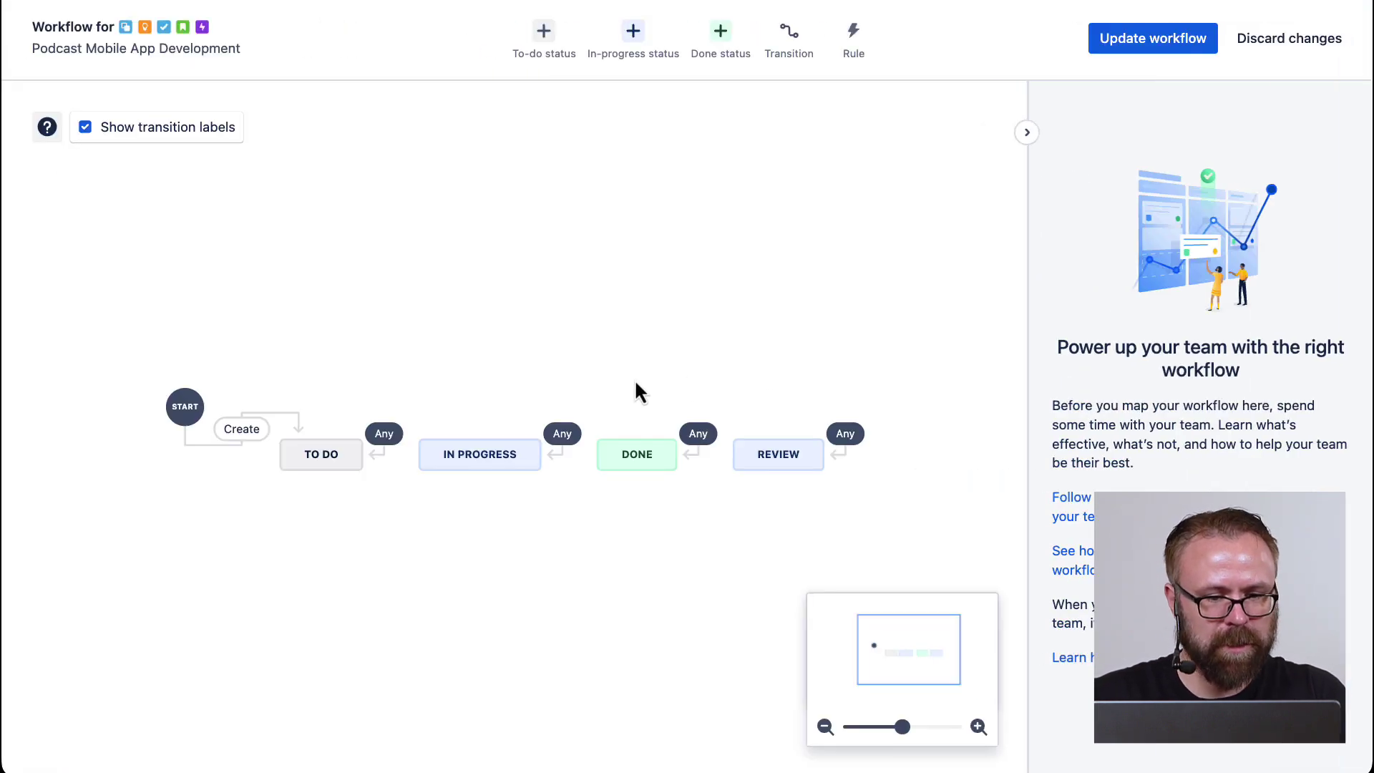
click(301, 442)
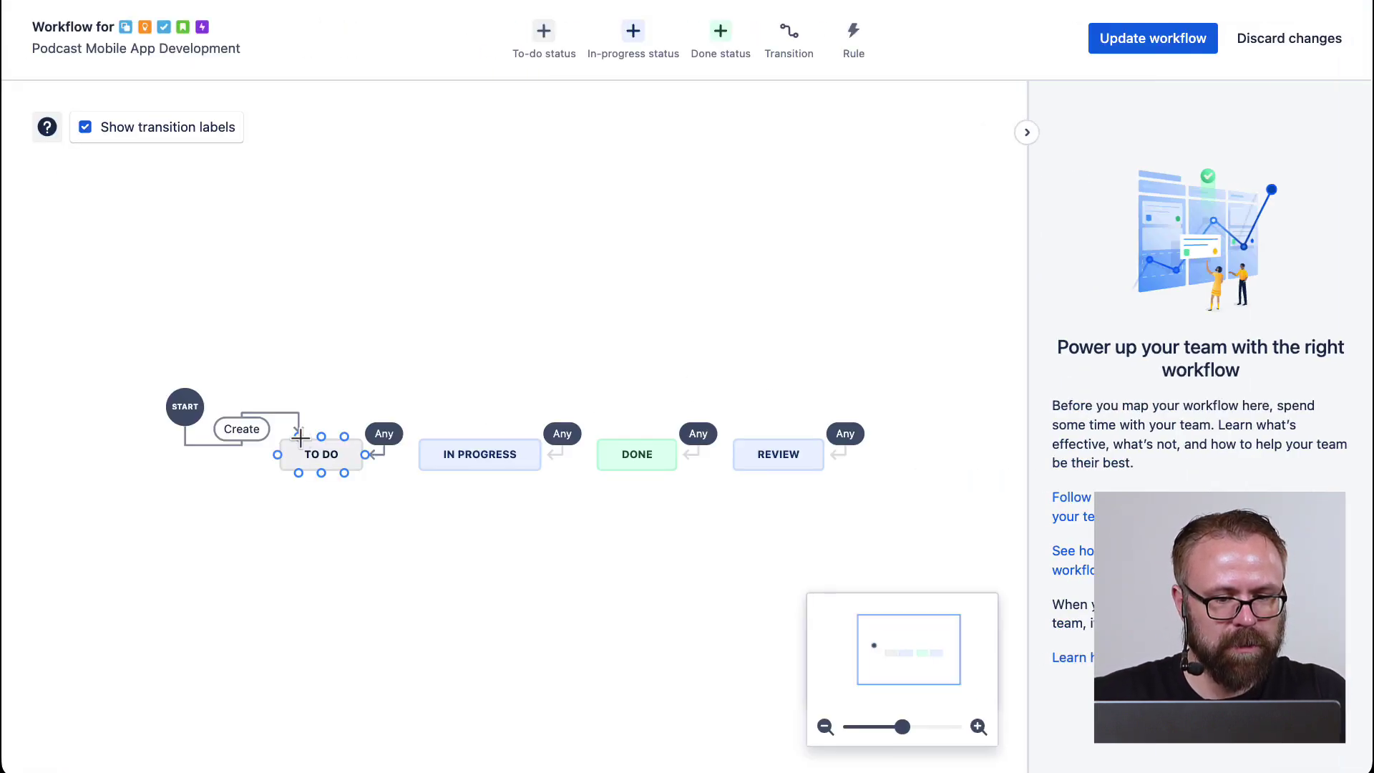
drag(299, 438, 446, 439)
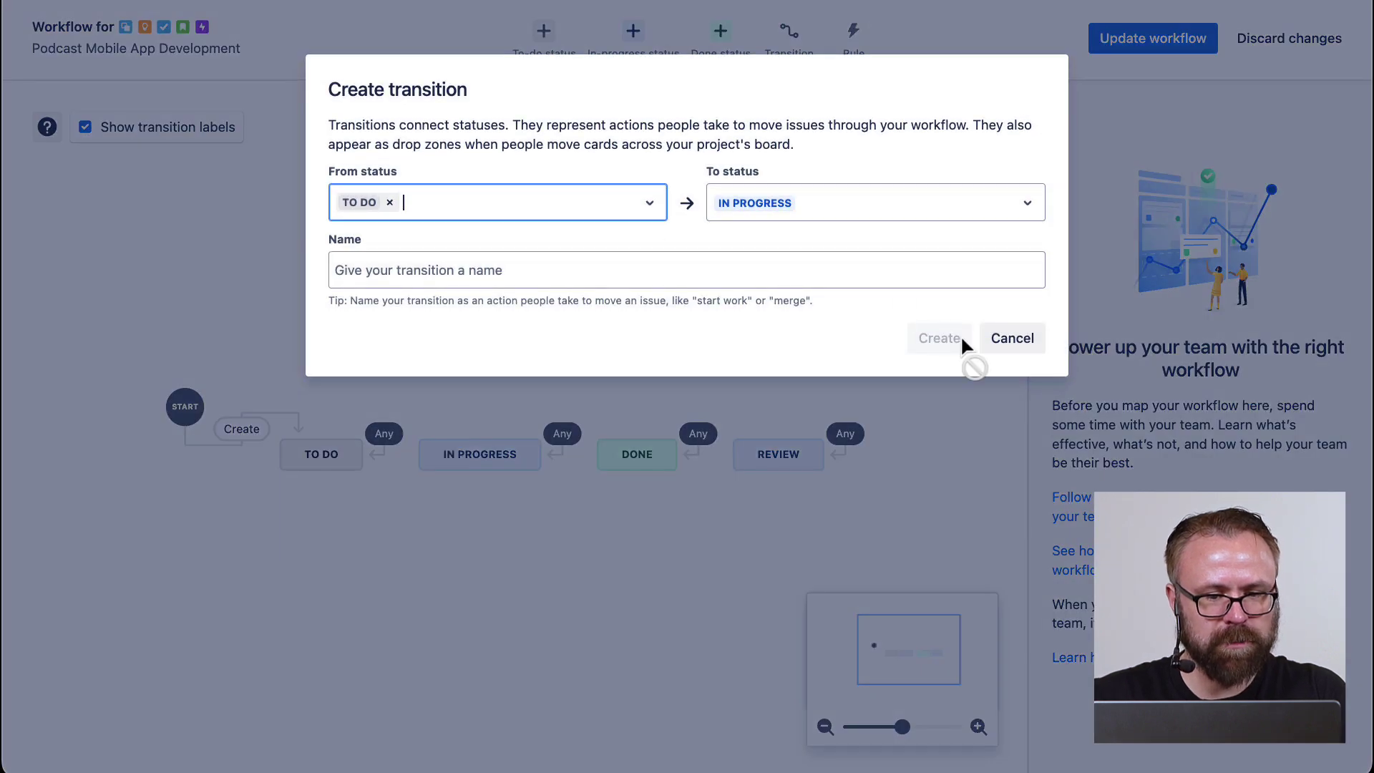
key(Escape)
Step: Redirect the Create transition to the In Progress status, place To Do below the row of statuses, and update the workflow
click(250, 427)
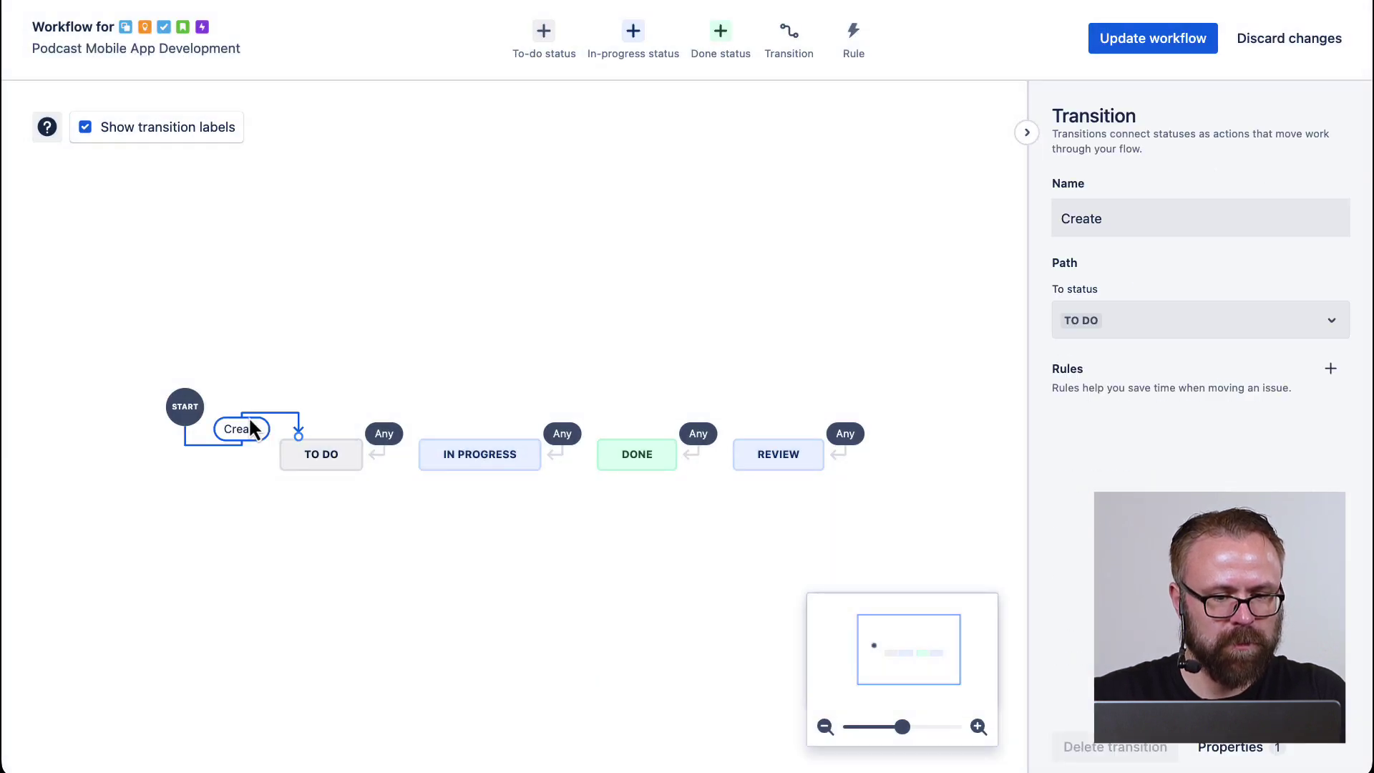
drag(297, 428, 447, 431)
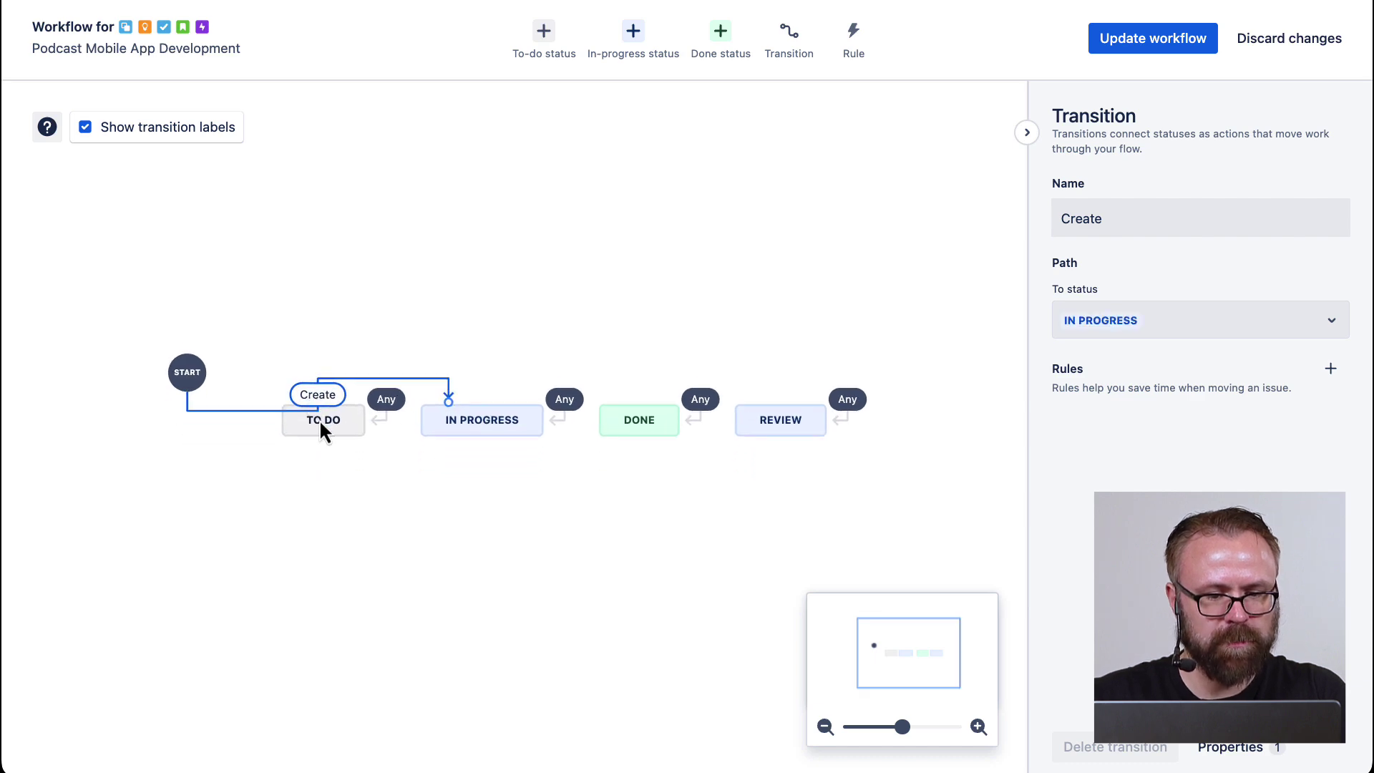
drag(322, 426, 329, 508)
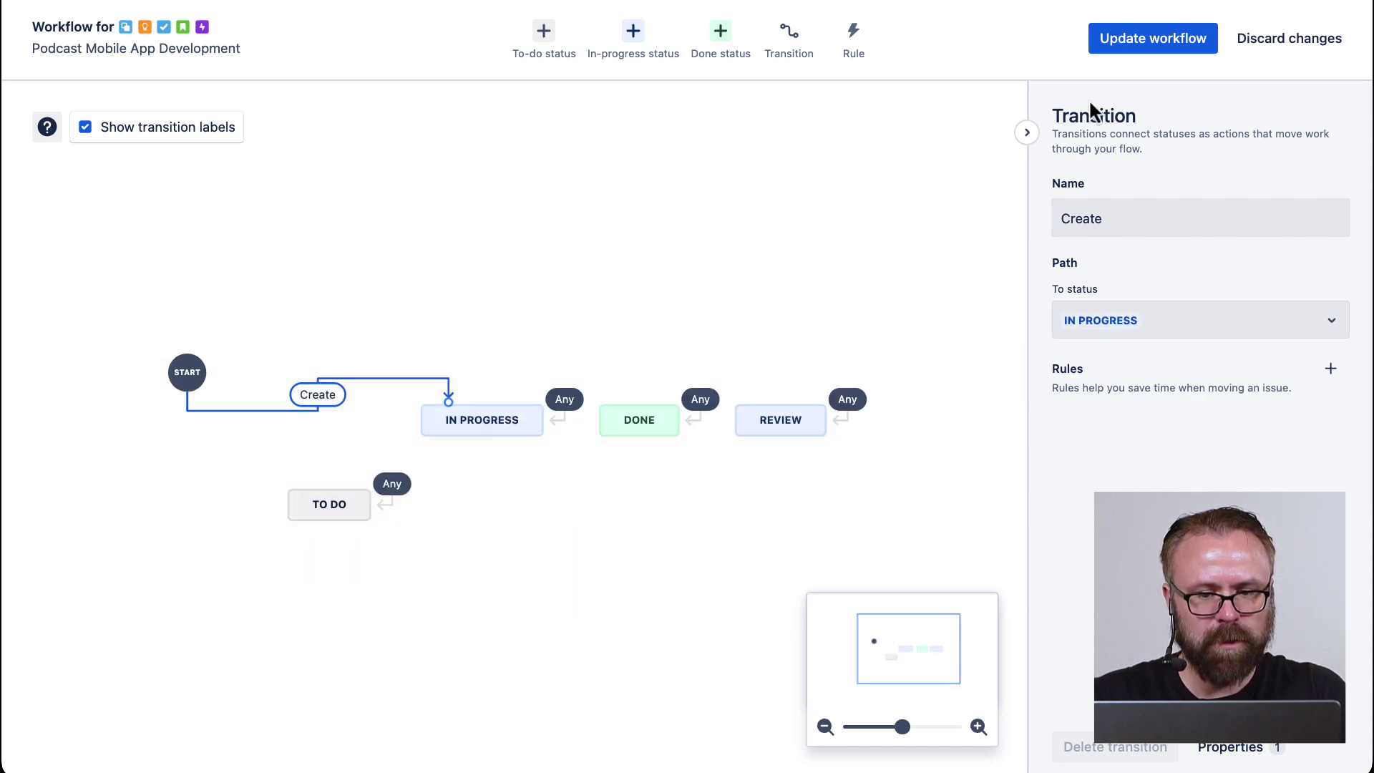
click(1170, 43)
click(843, 295)
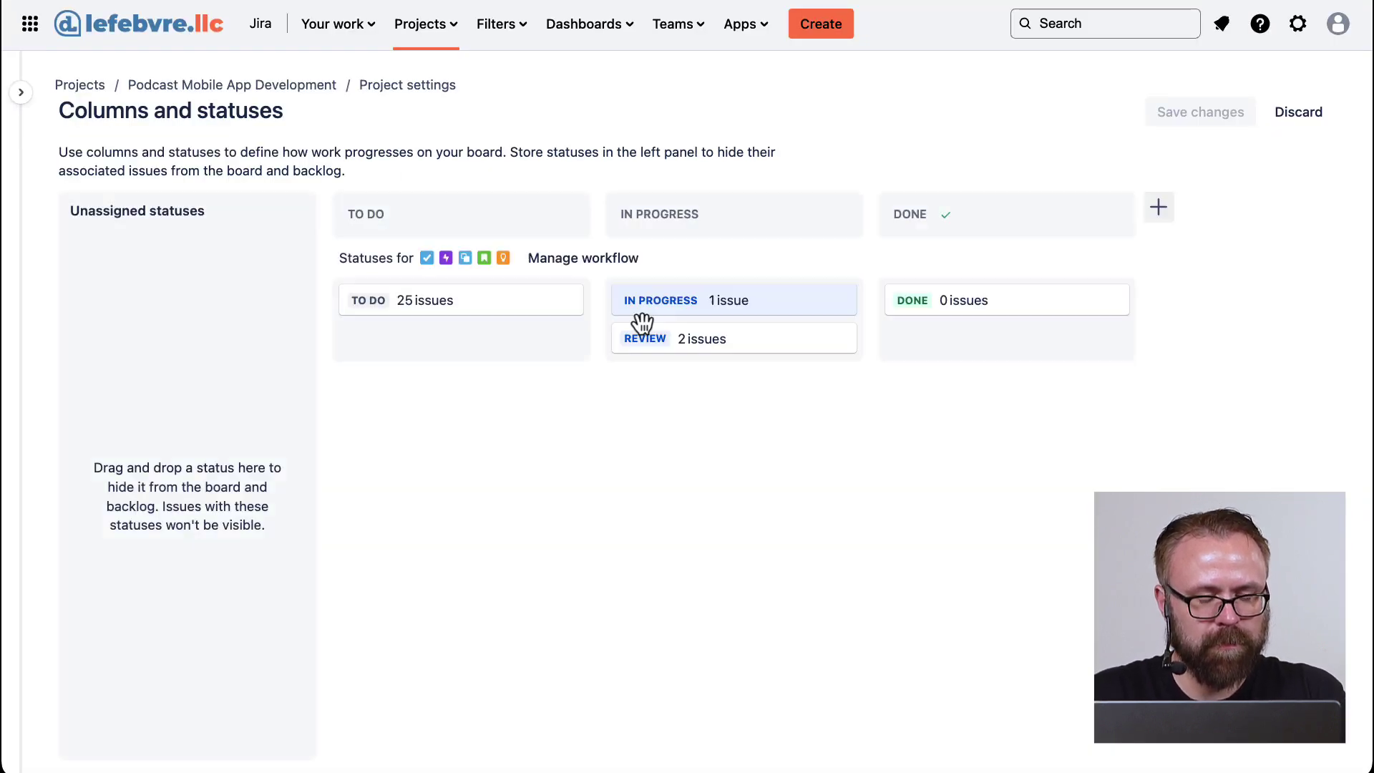
Step: Check the initial status offered in the new-issue form and cancel the issue creation
click(830, 33)
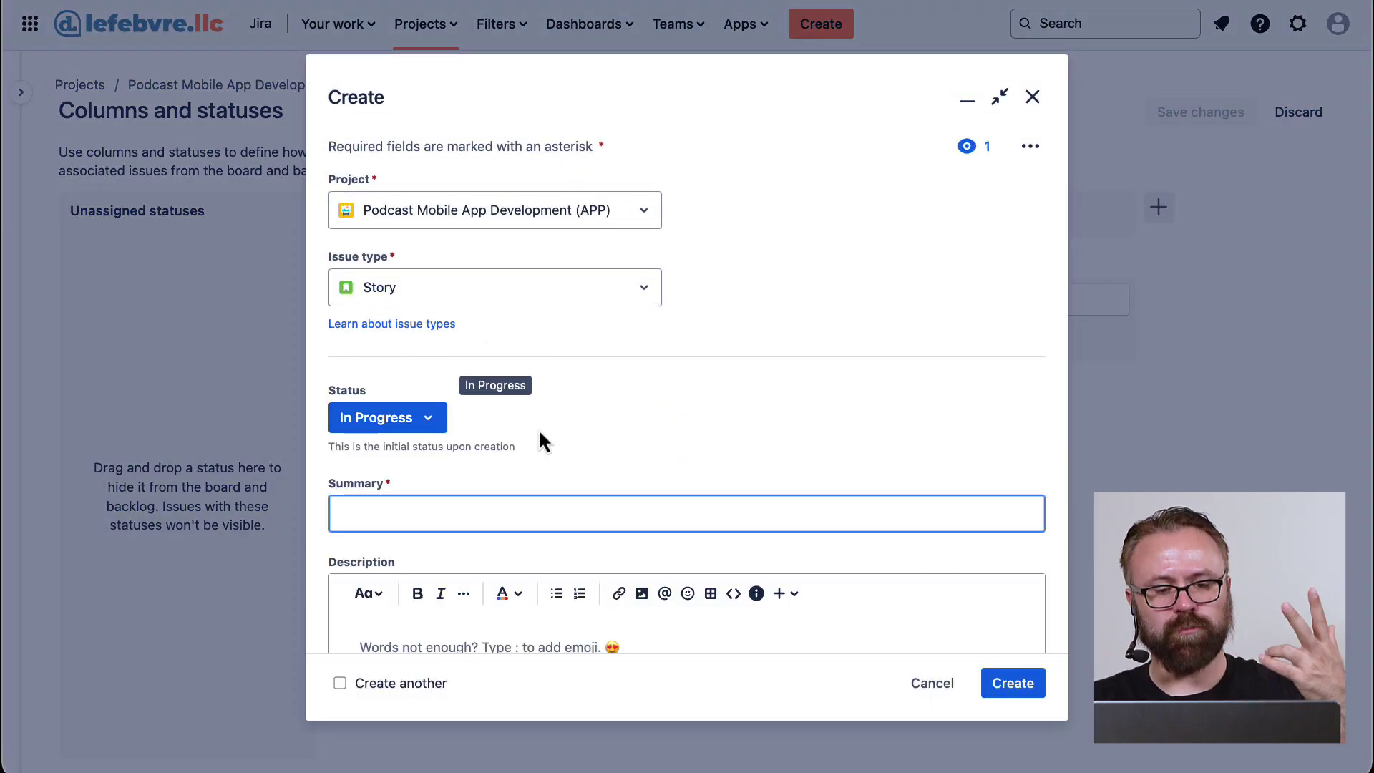
click(924, 688)
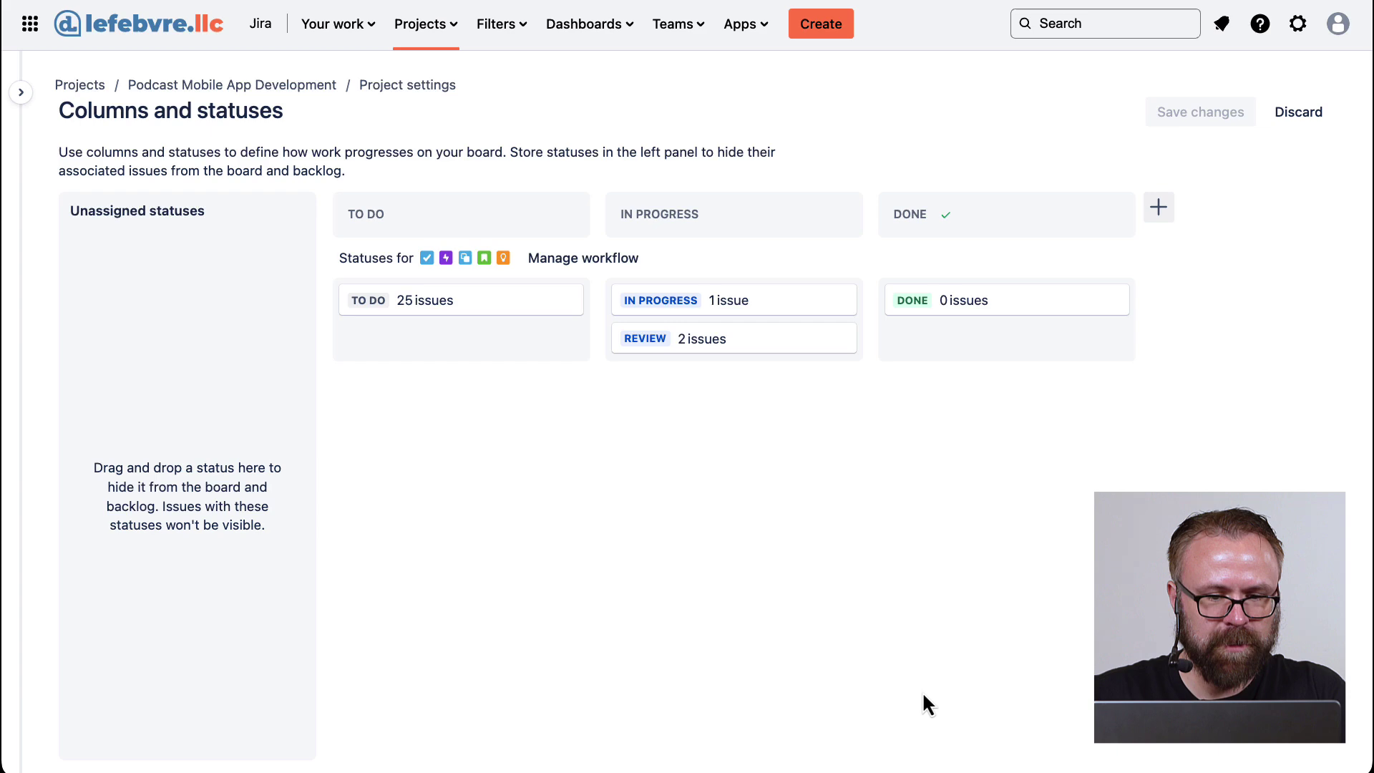
Step: Reopen the workflow editor and point the Create transition back to the To Do status
click(616, 266)
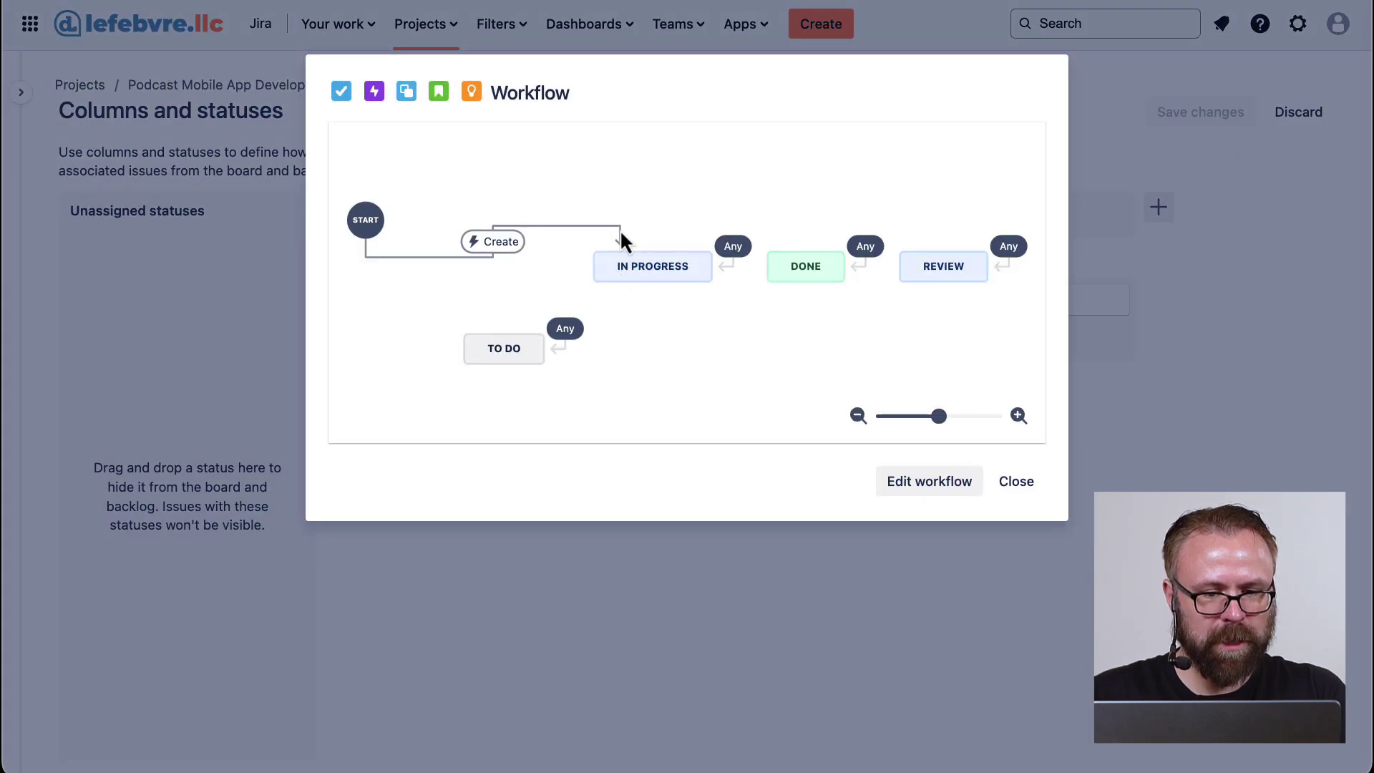
click(910, 480)
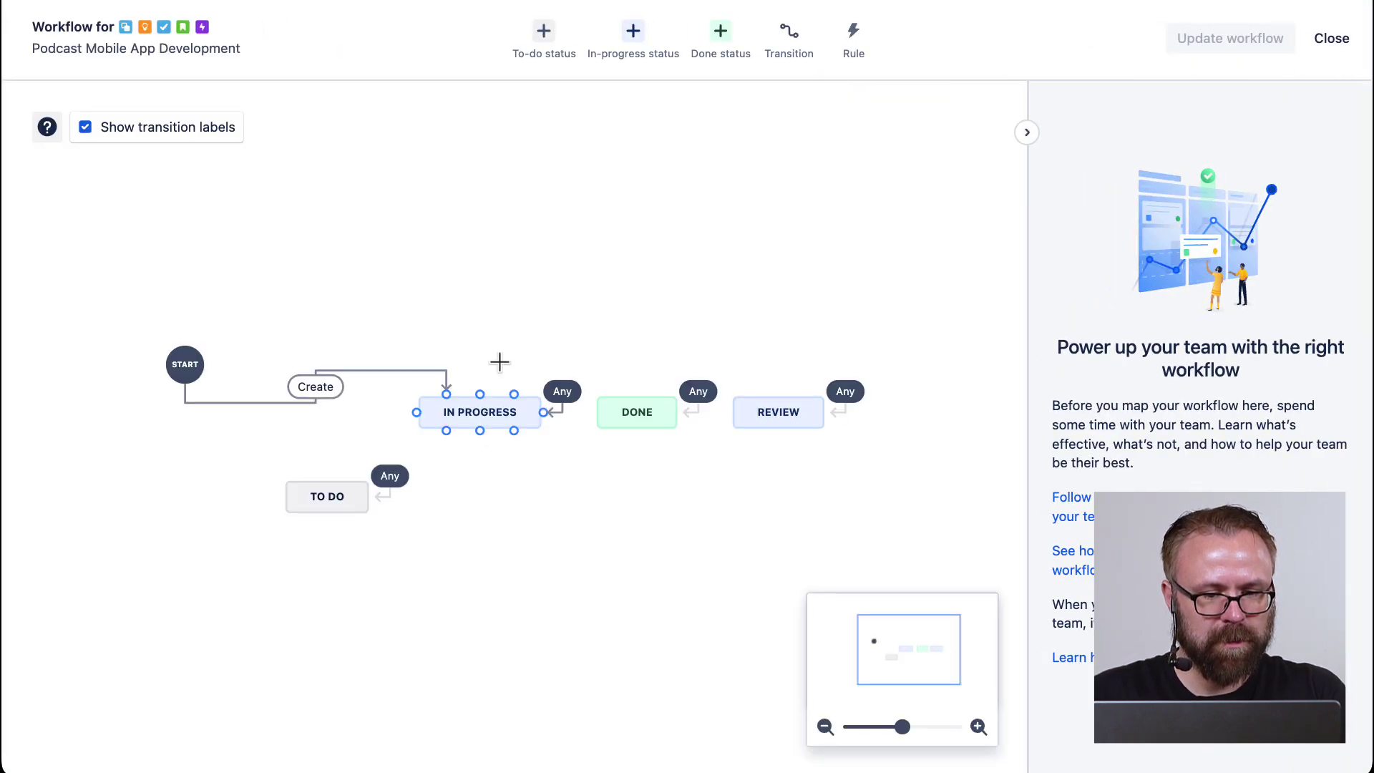
click(445, 385)
drag(445, 385, 328, 475)
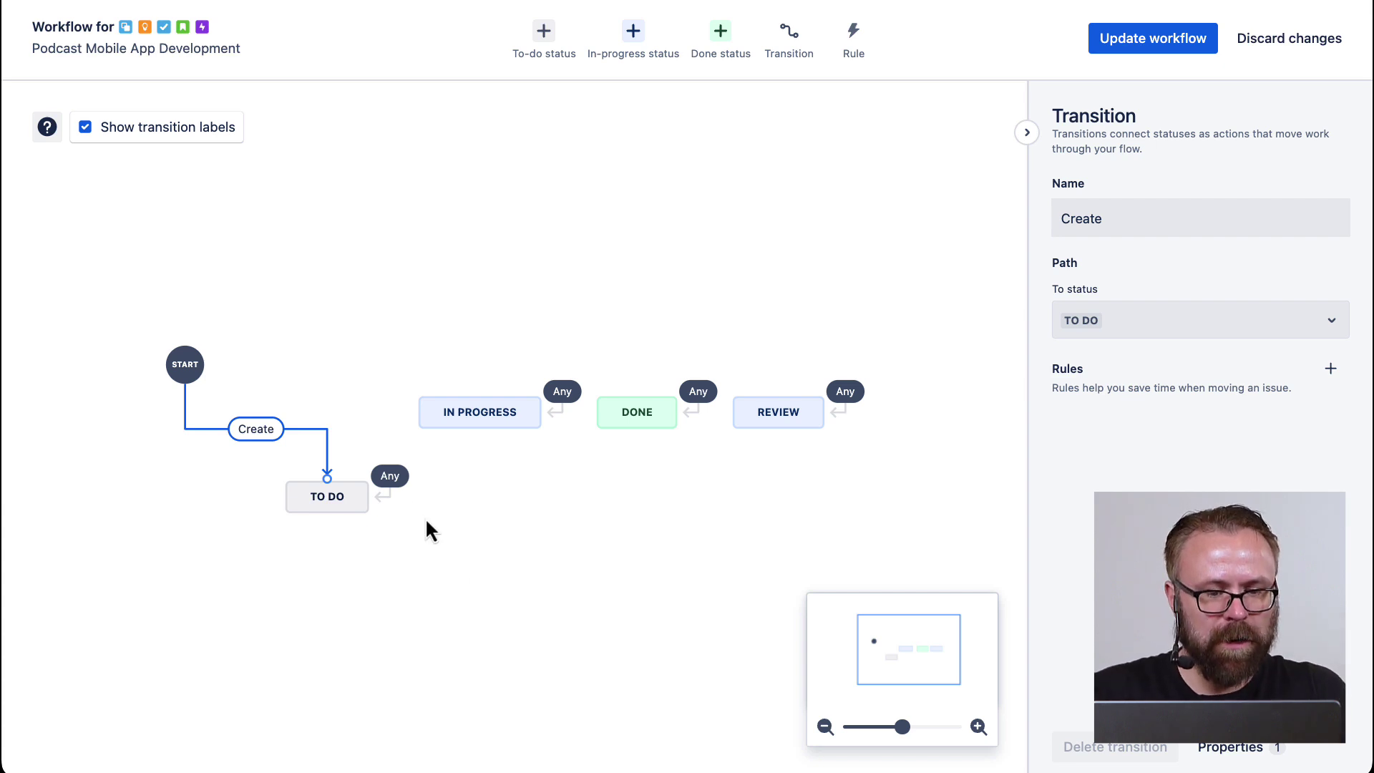
Step: Inspect the Any transition into To Do and update the workflow for Task, Epic, Subtask, Story and New Feature
click(388, 477)
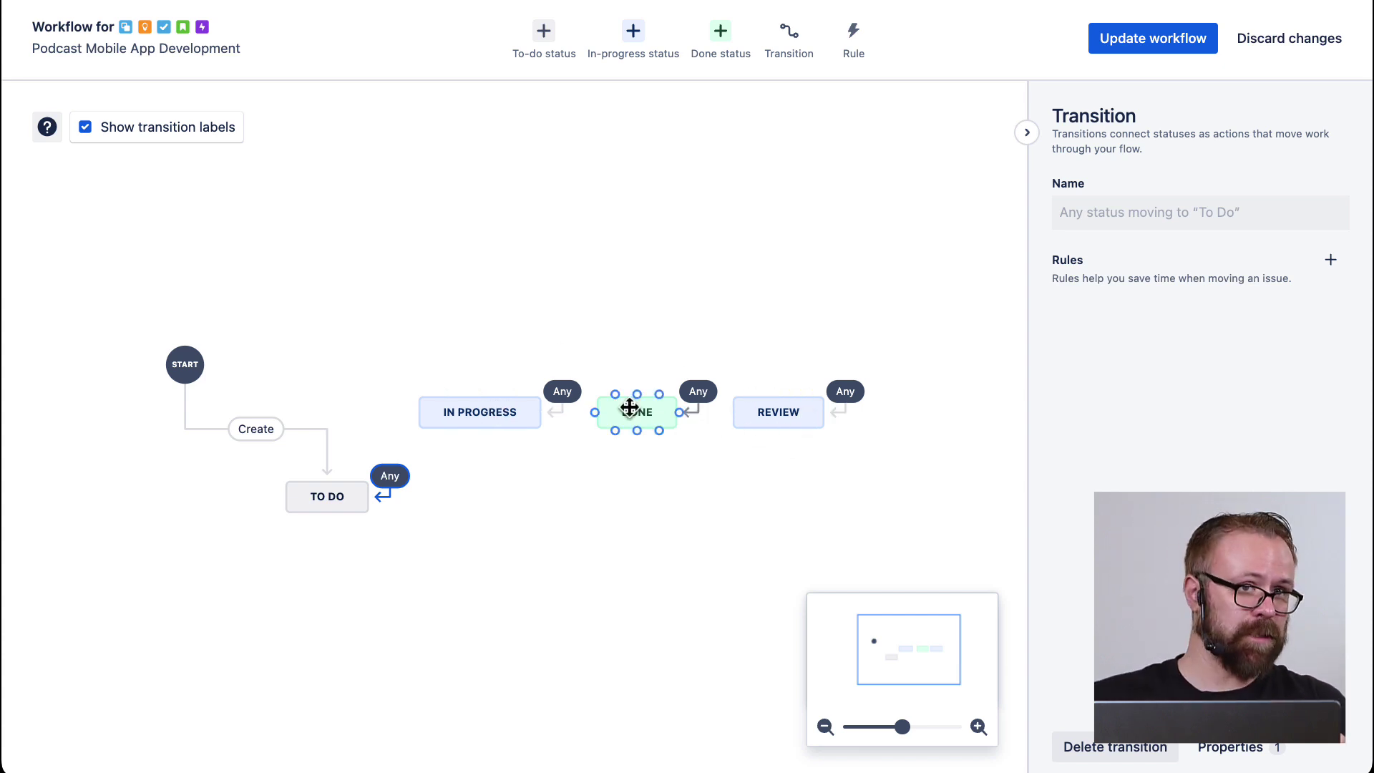
click(1154, 45)
click(866, 290)
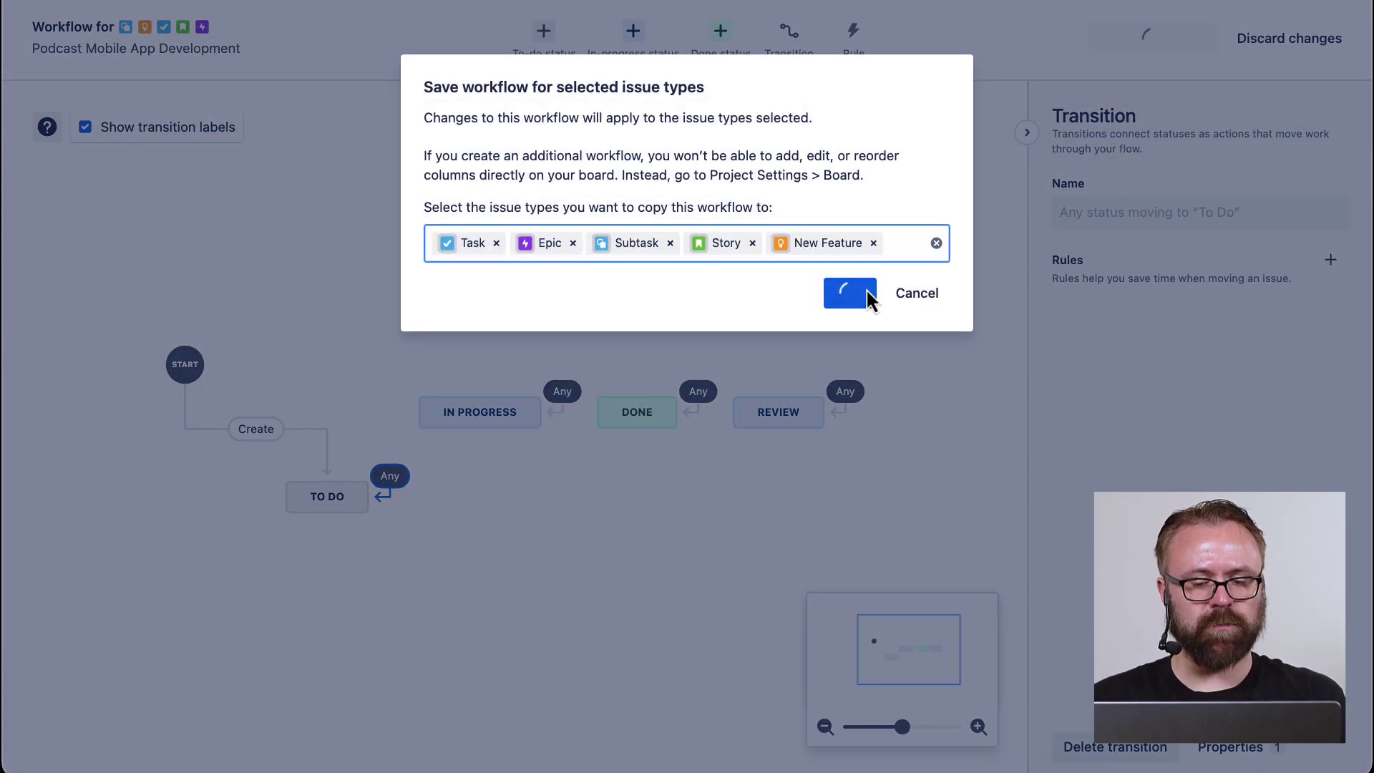